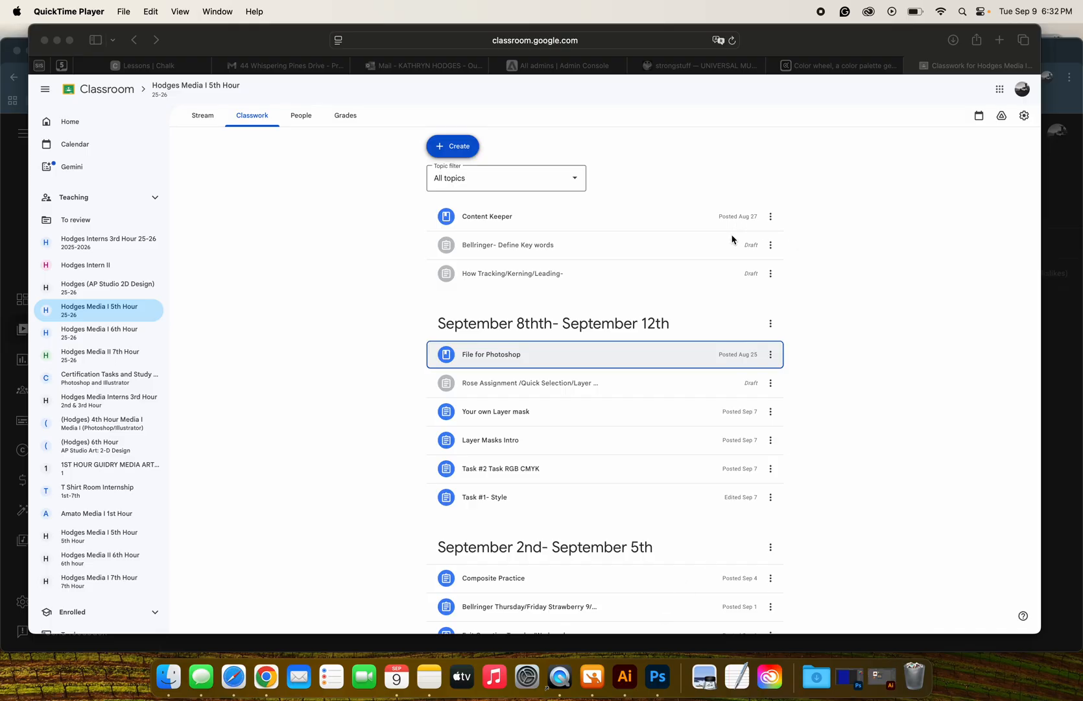
# - Switch from Google Classroom to Photoshop 2025, showing Blendinglayersshapes.psd
pyautogui.click(655, 680)
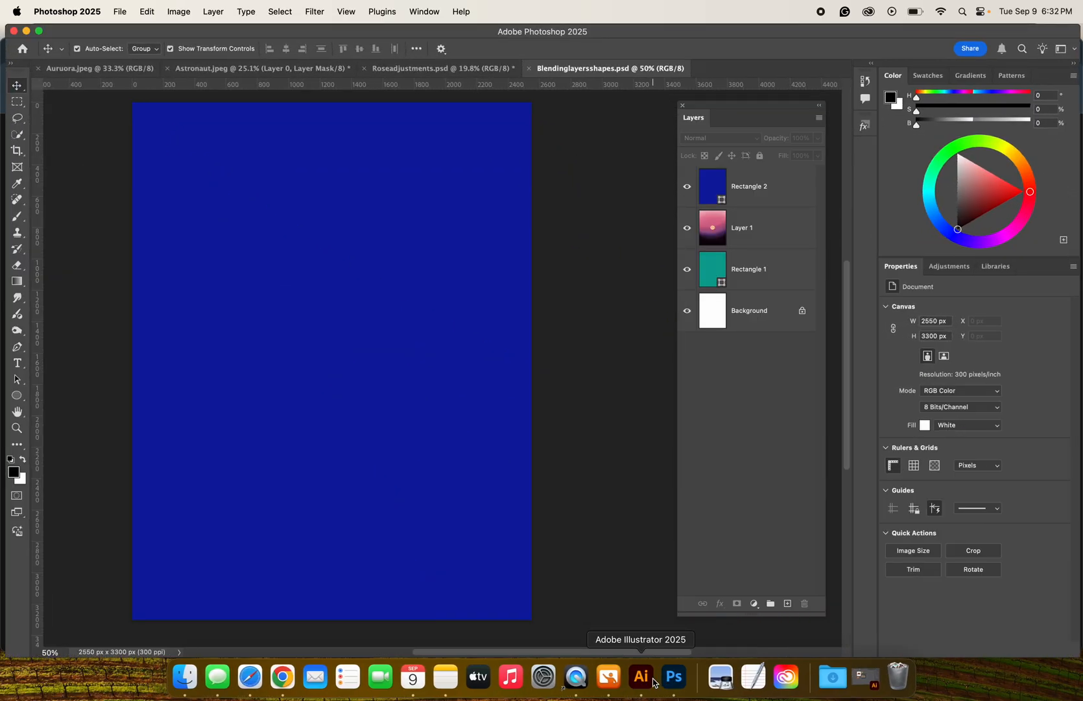
# - Start a new document and browse the Photo, Print, Art & Illustration, Web, Mobile and Film & Video presets
pyautogui.click(119, 12)
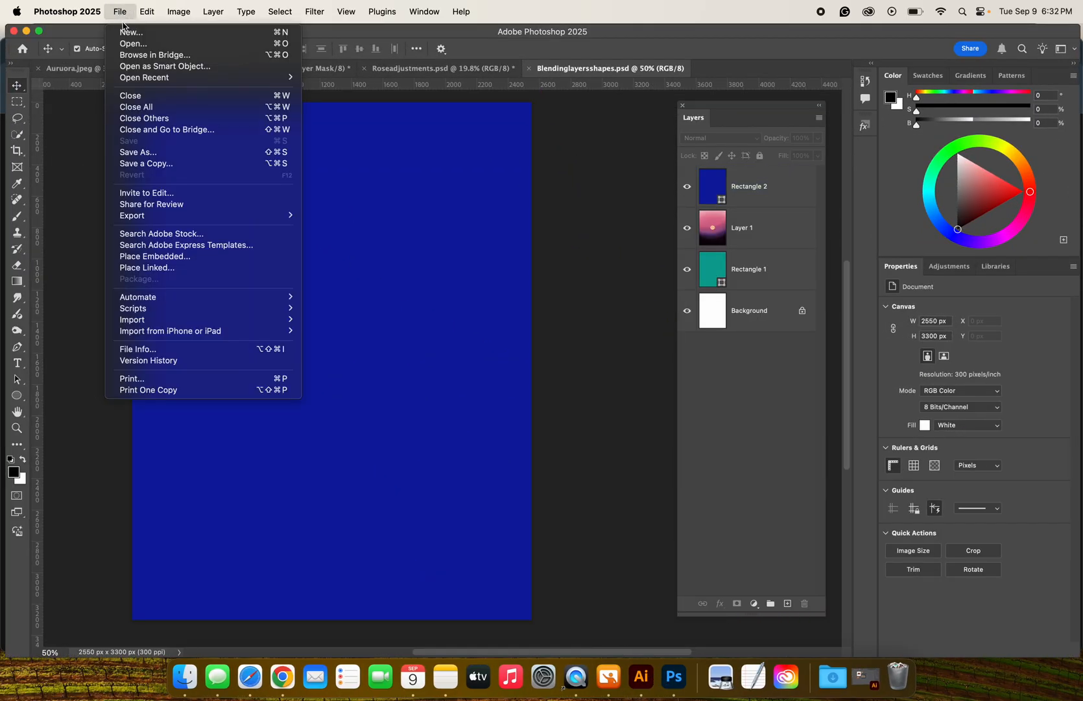
pyautogui.click(126, 33)
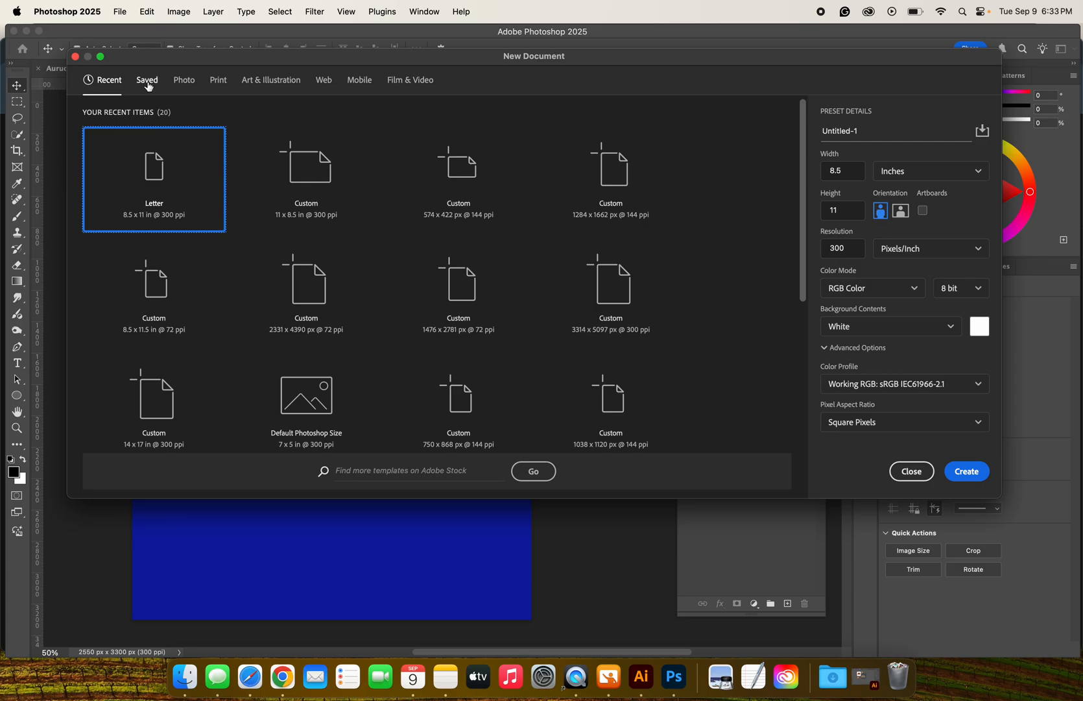
pyautogui.click(190, 88)
pyautogui.click(221, 85)
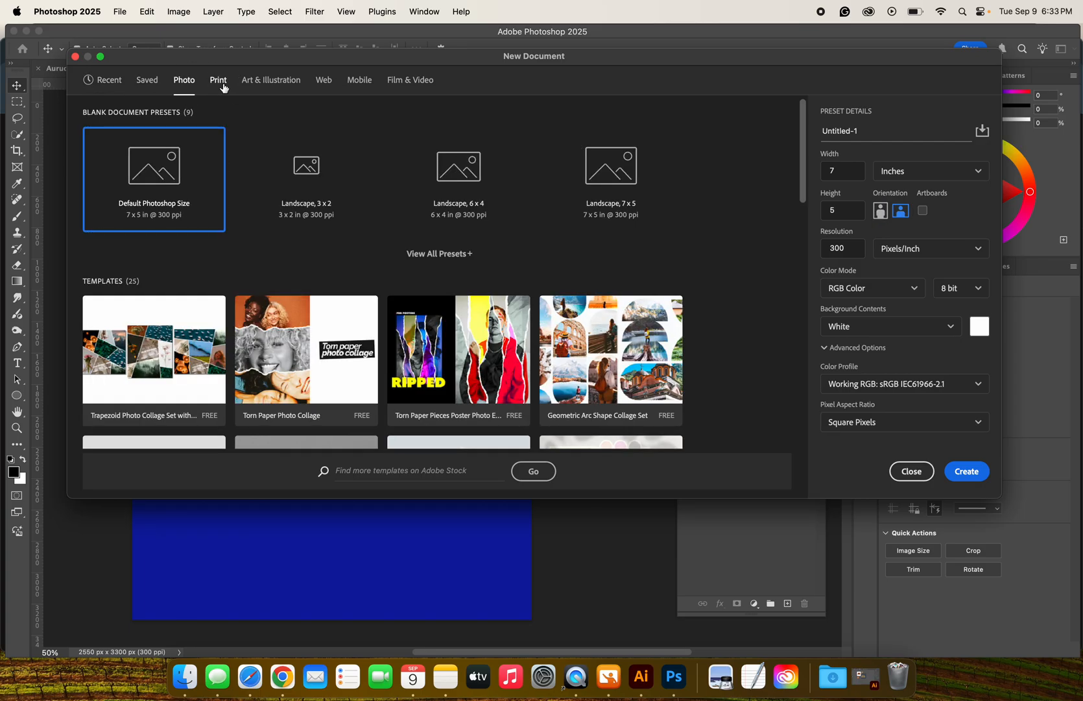
pyautogui.click(271, 82)
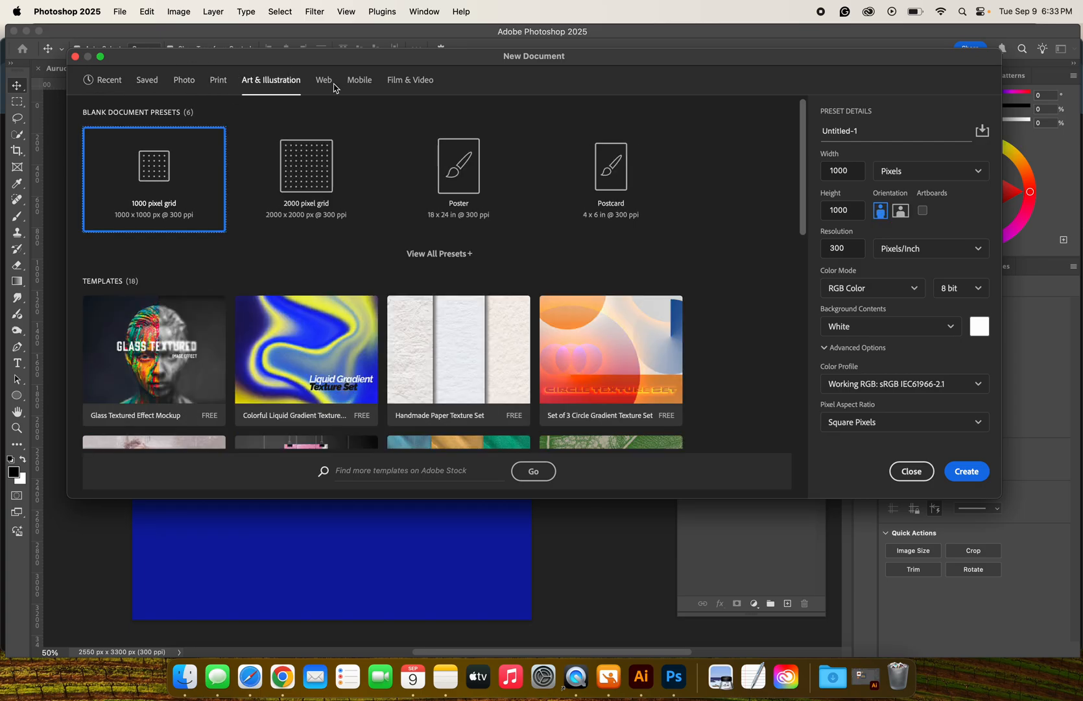
pyautogui.click(327, 83)
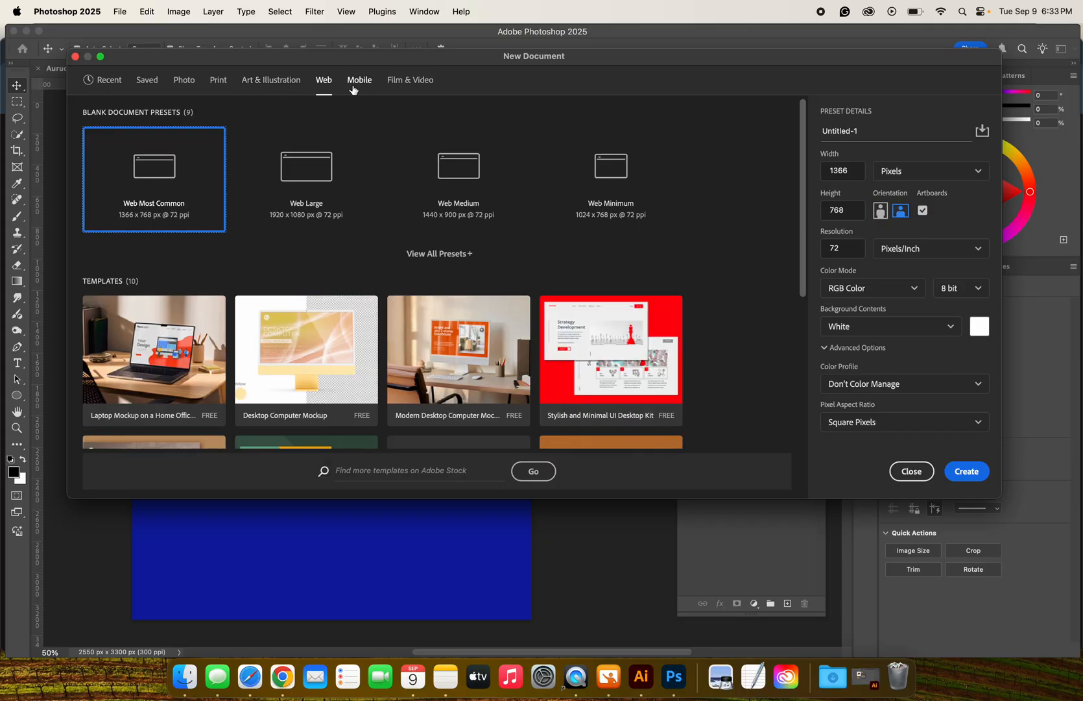
pyautogui.click(354, 86)
pyautogui.click(419, 83)
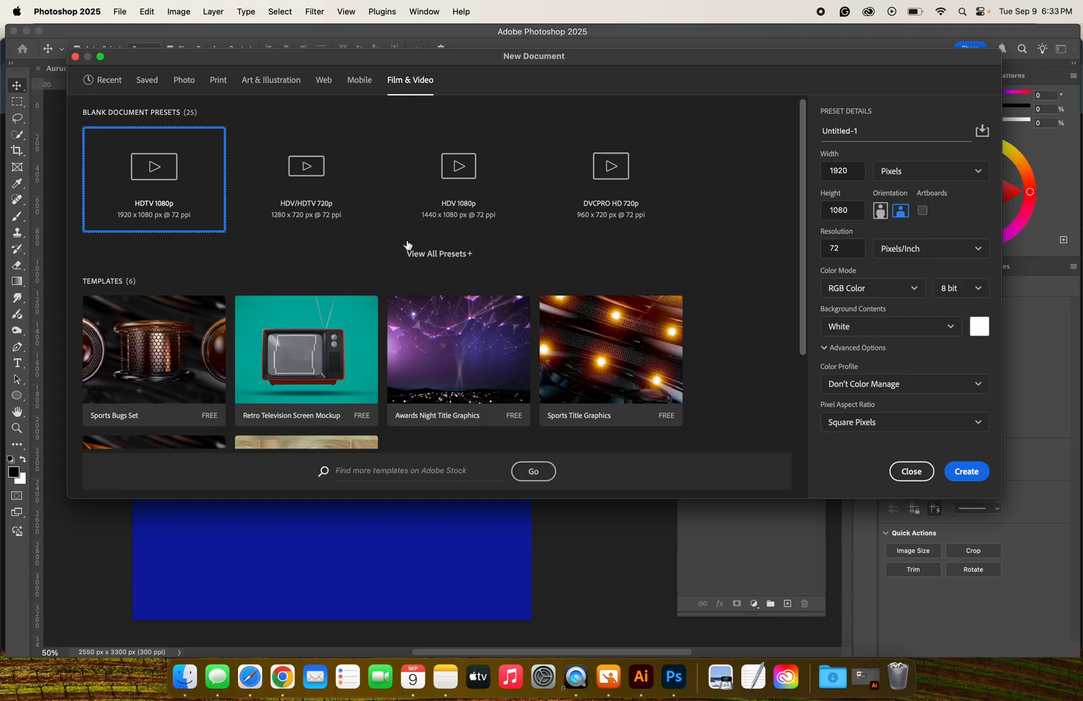
# - Return to the Print presets and set Color Mode to CMYK Color
pyautogui.click(216, 78)
pyautogui.click(871, 292)
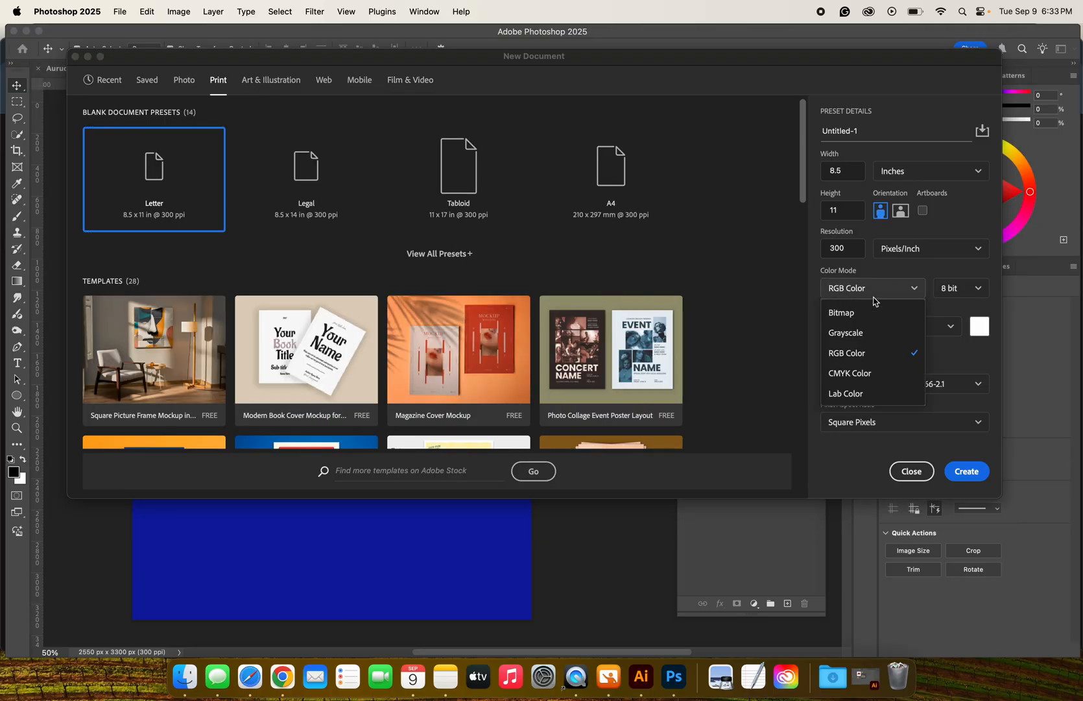
pyautogui.click(870, 371)
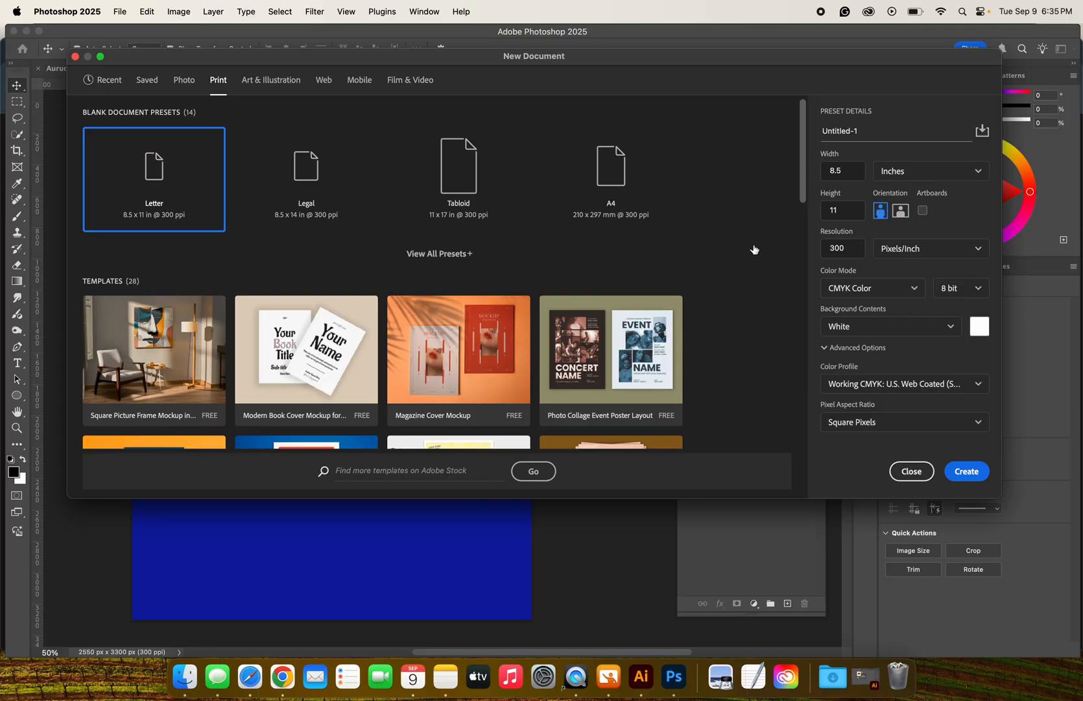
pyautogui.click(876, 288)
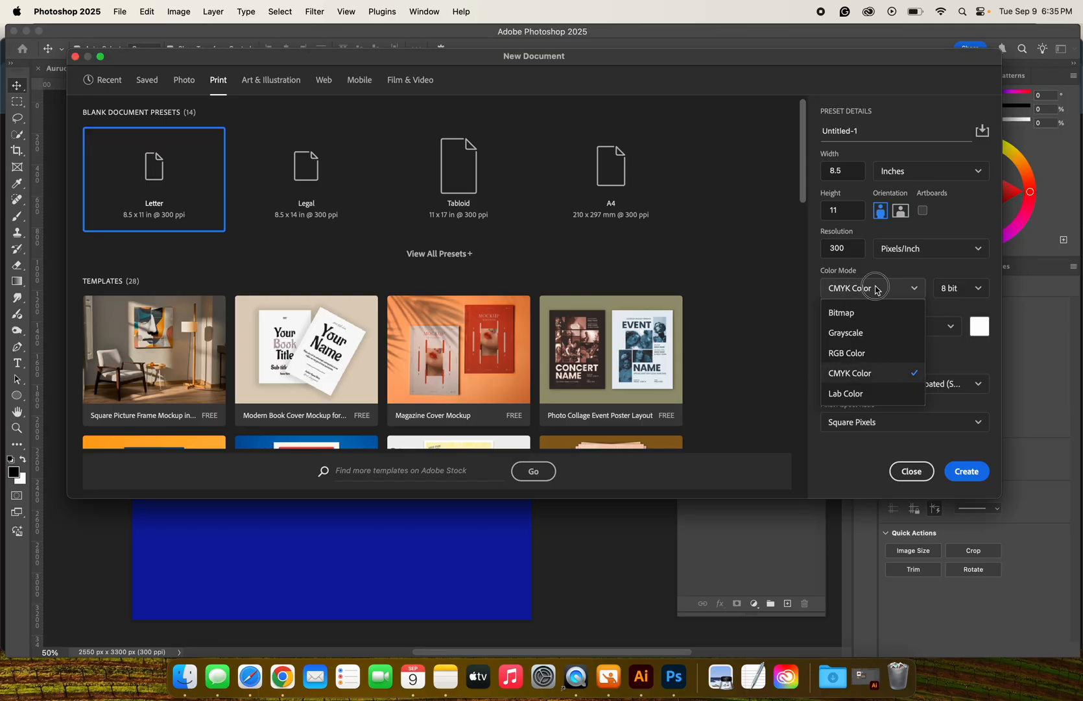
pyautogui.click(876, 289)
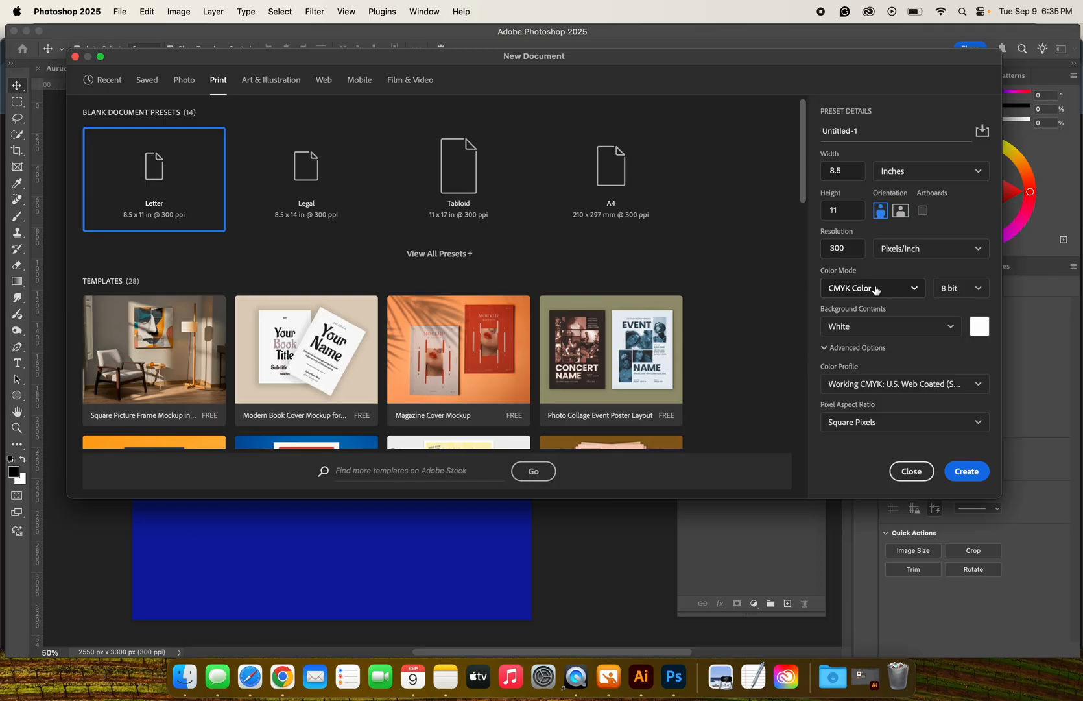
pyautogui.click(221, 81)
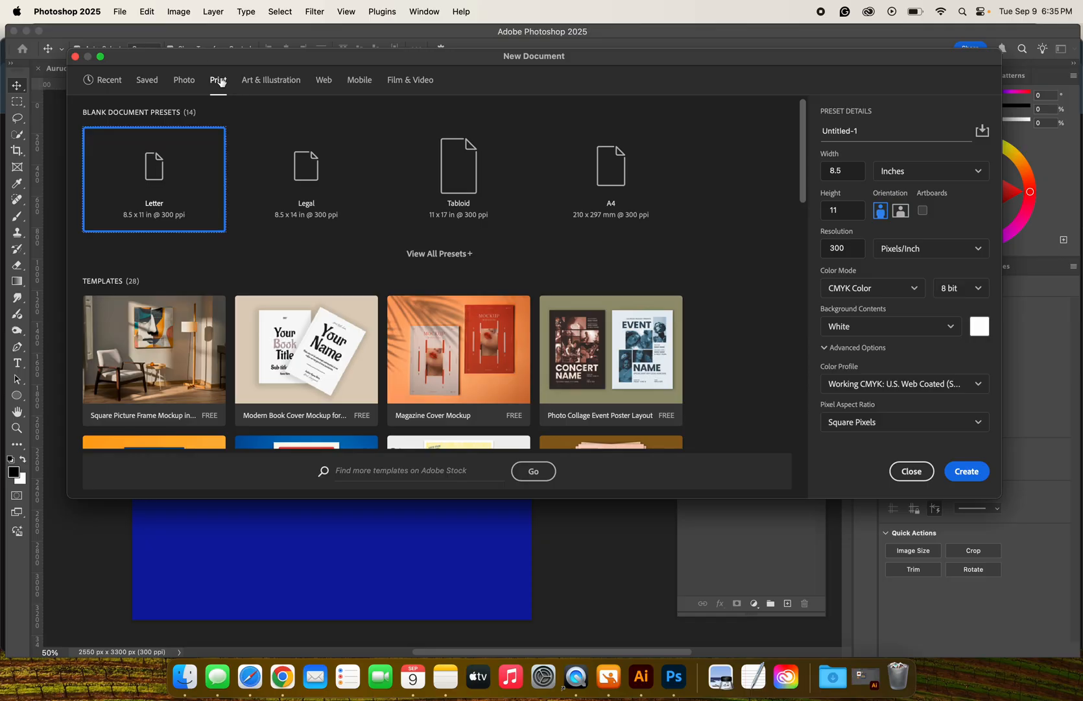
# - Compare Tabloid and Legal, then settle on the Letter print preset
pyautogui.click(447, 177)
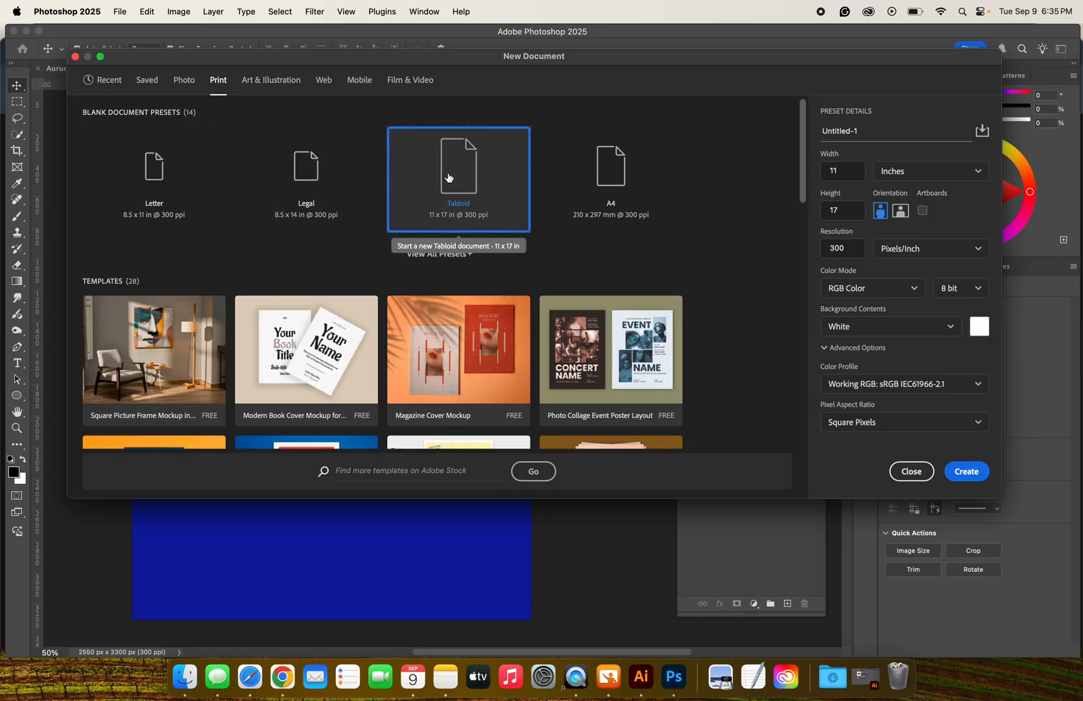
pyautogui.click(321, 179)
pyautogui.click(191, 168)
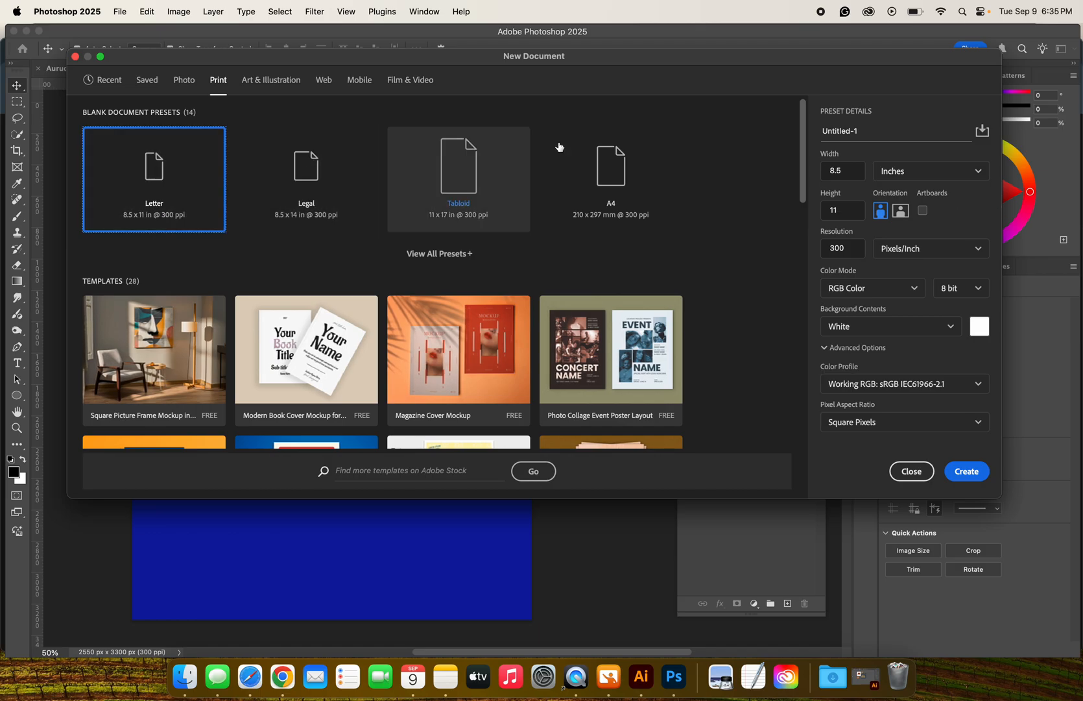
# - Name the document 'Layer Blending Modes' followed by the author's surname
pyautogui.click(897, 131)
pyautogui.click(897, 131)
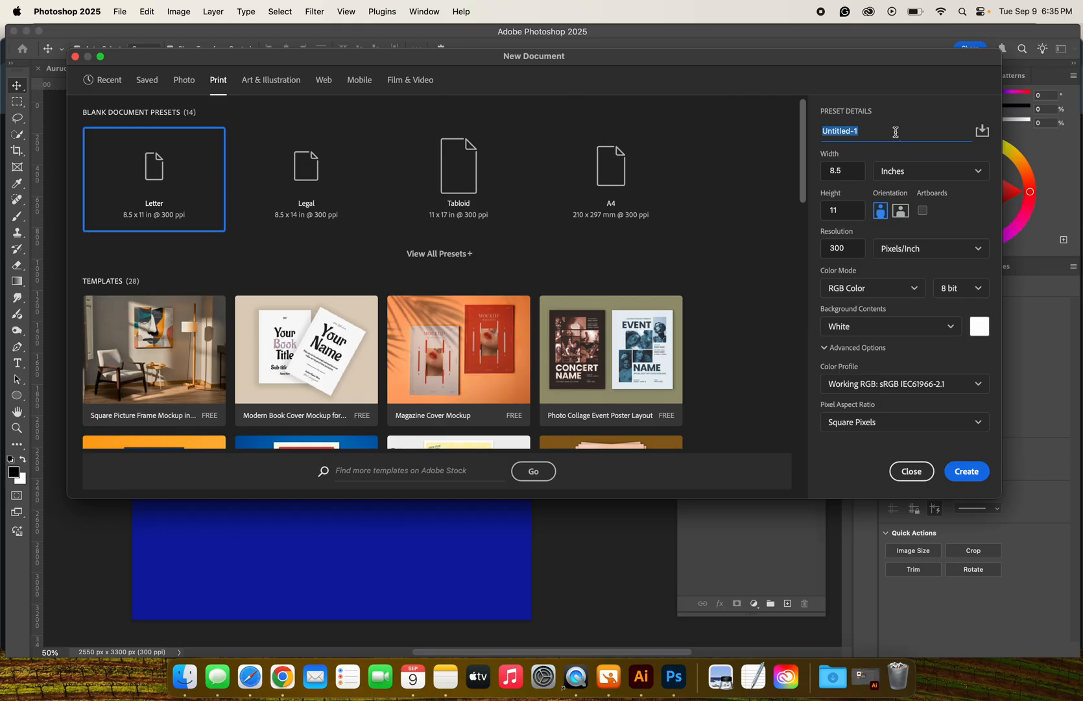
pyautogui.press('BackSpace')
pyautogui.write('Lett')
pyautogui.press('BackSpace')
pyautogui.press('BackSpace')
pyautogui.press('BackSpace')
pyautogui.write('ayer Blending ModesH')
pyautogui.press('BackSpace')
pyautogui.write('Hodges')
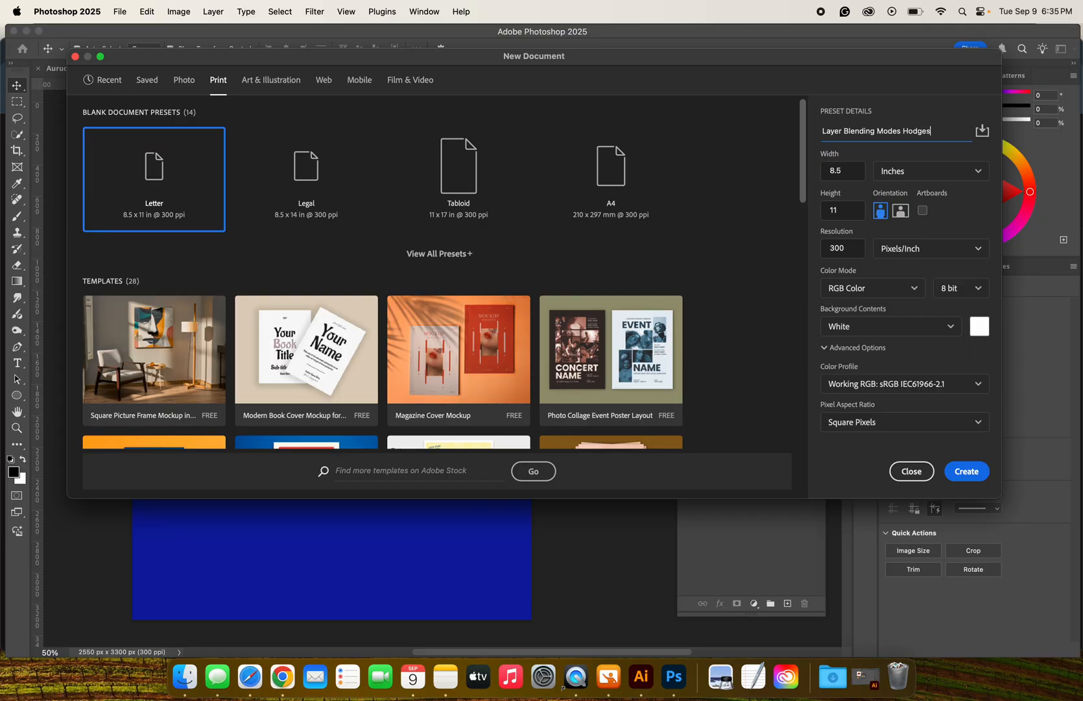
# - Set Color Mode to CMYK Color and create the 2550 x 3300 px document
pyautogui.click(898, 291)
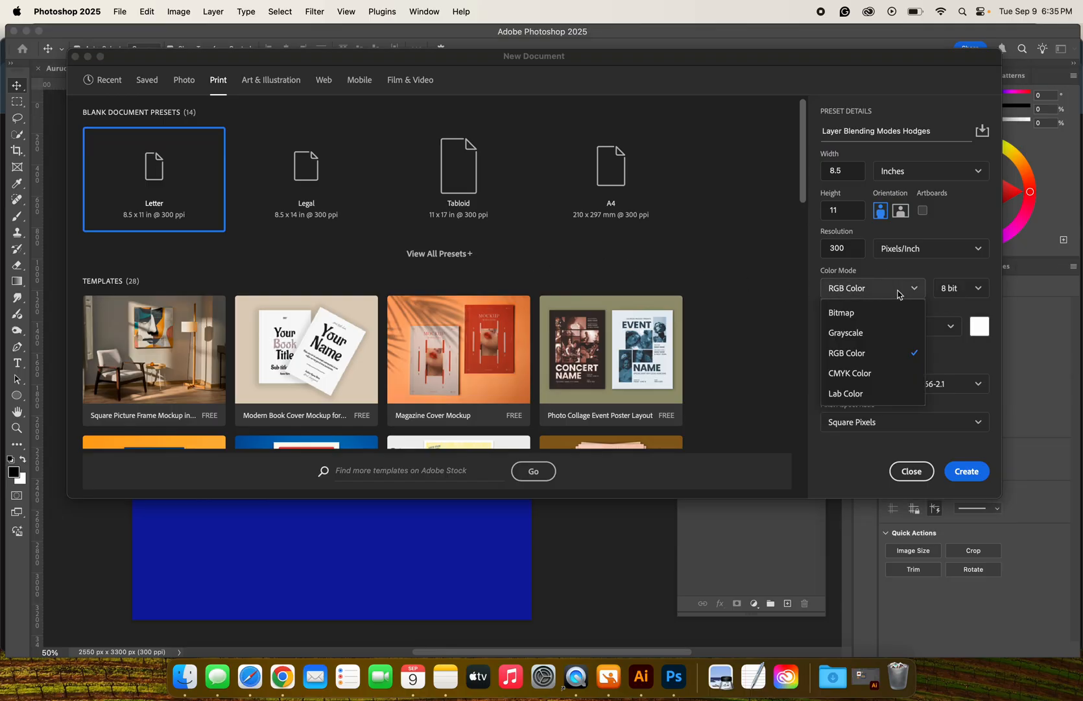
pyautogui.click(889, 372)
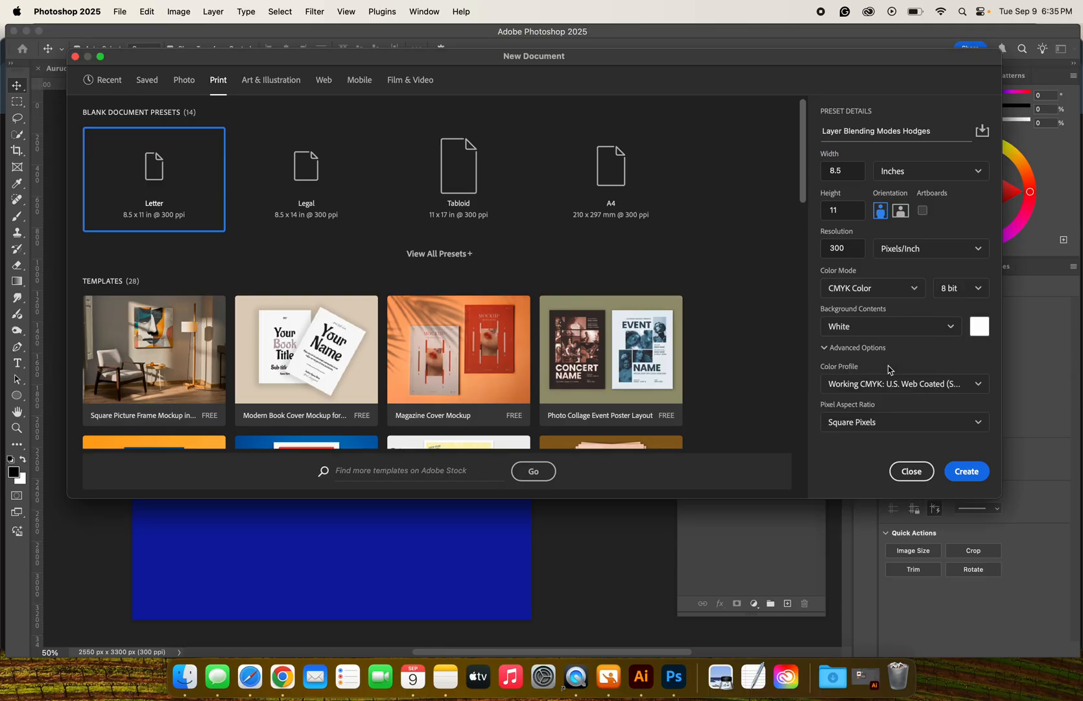
pyautogui.click(967, 471)
pyautogui.hscroll(5, 414, 373)
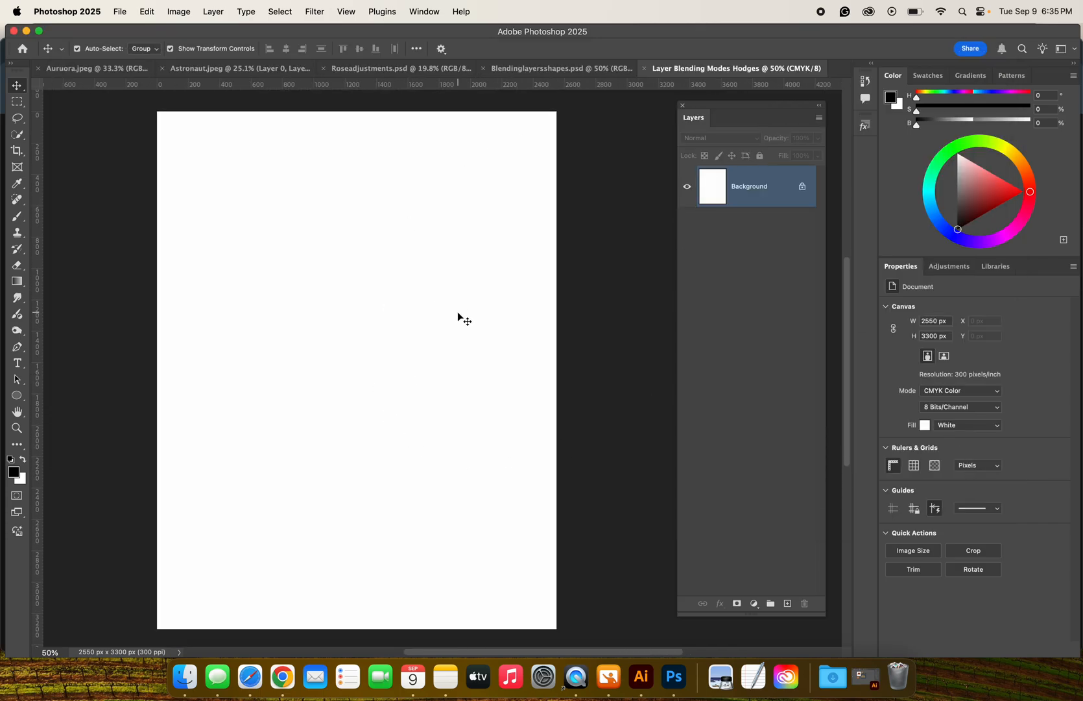
# - Reposition the Layers panel and add an empty Layer 1 above the Background
pyautogui.click(738, 313)
pyautogui.click(426, 11)
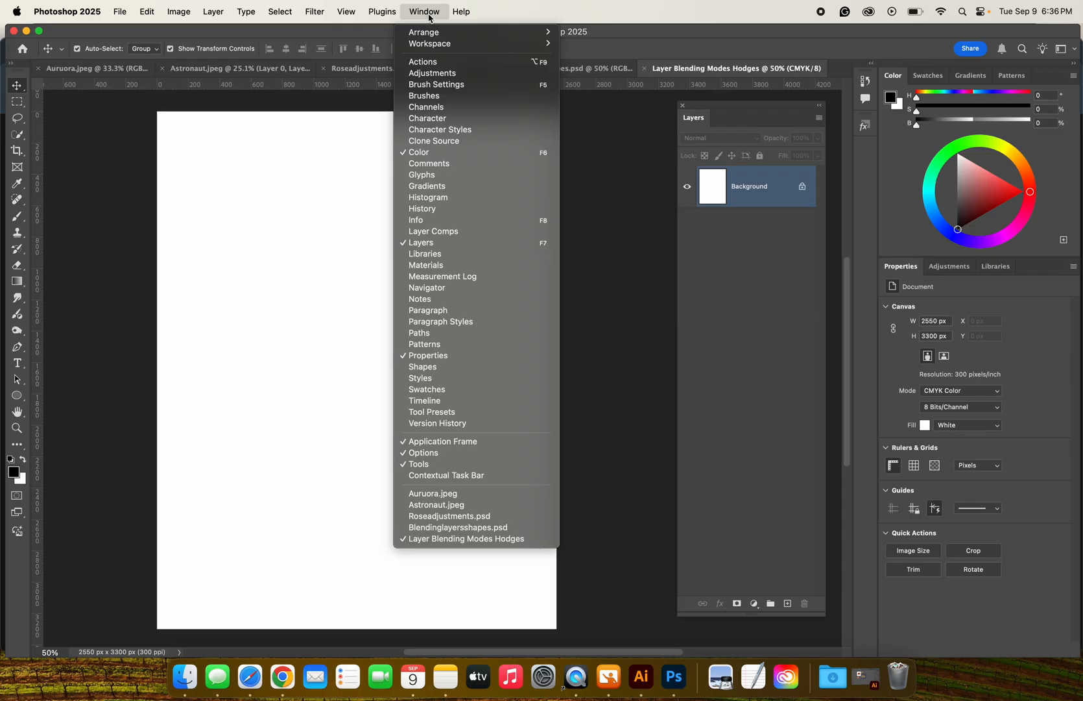
pyautogui.click(428, 16)
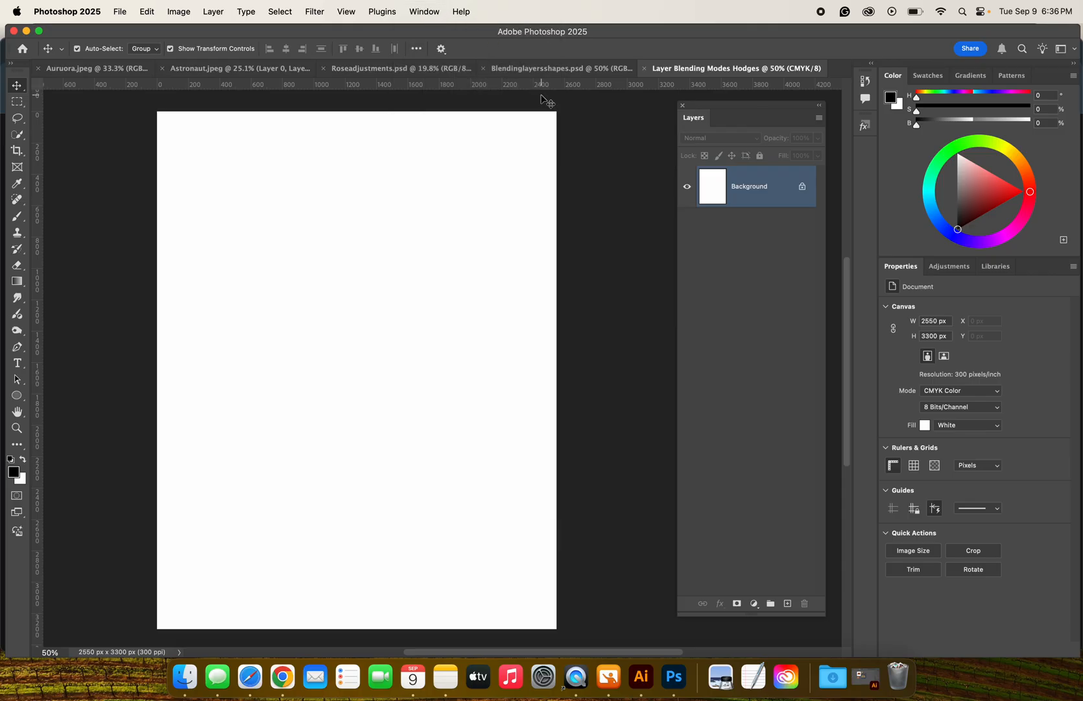
pyautogui.click(423, 10)
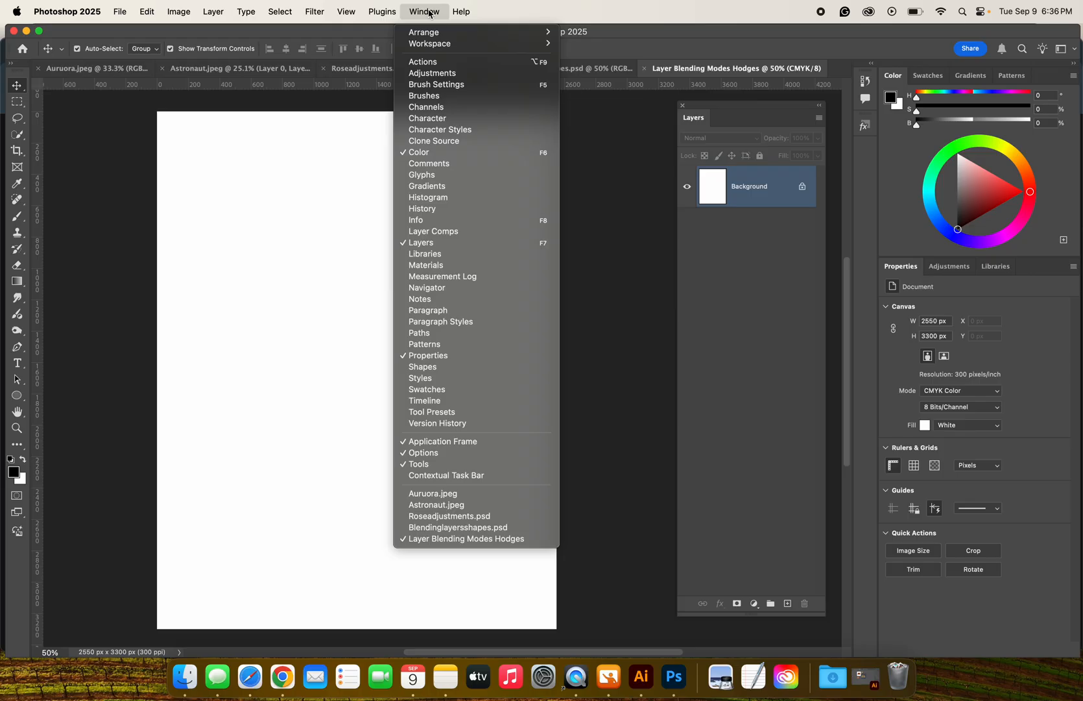
pyautogui.click(722, 312)
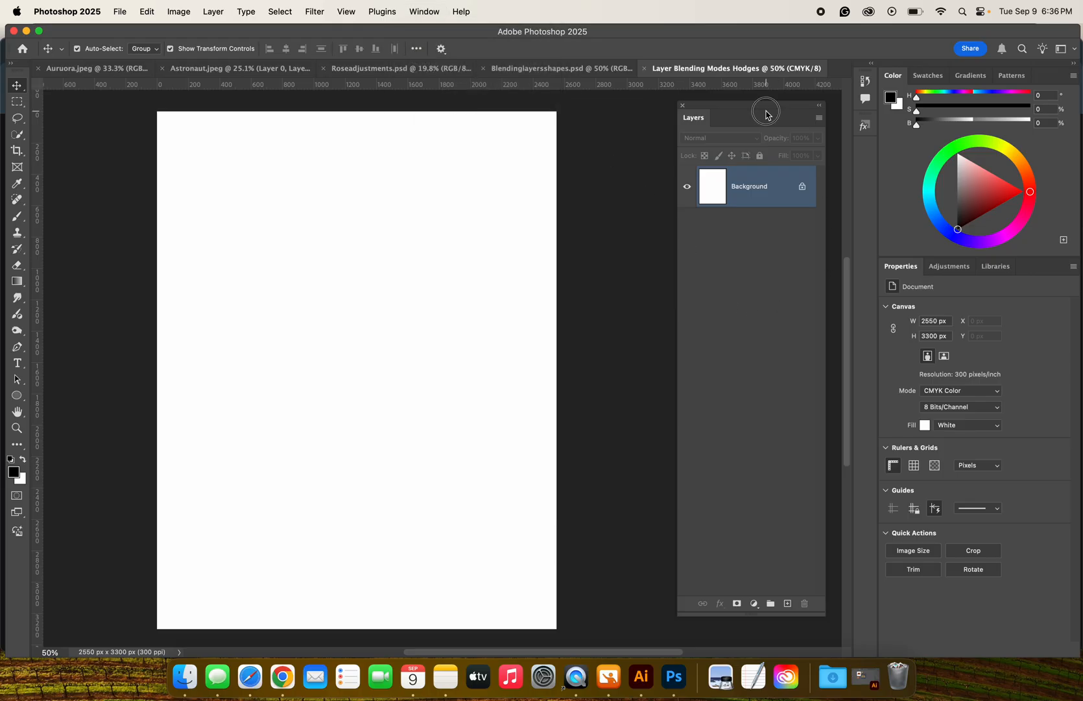
pyautogui.moveTo(764, 109); pyautogui.dragTo(758, 105)
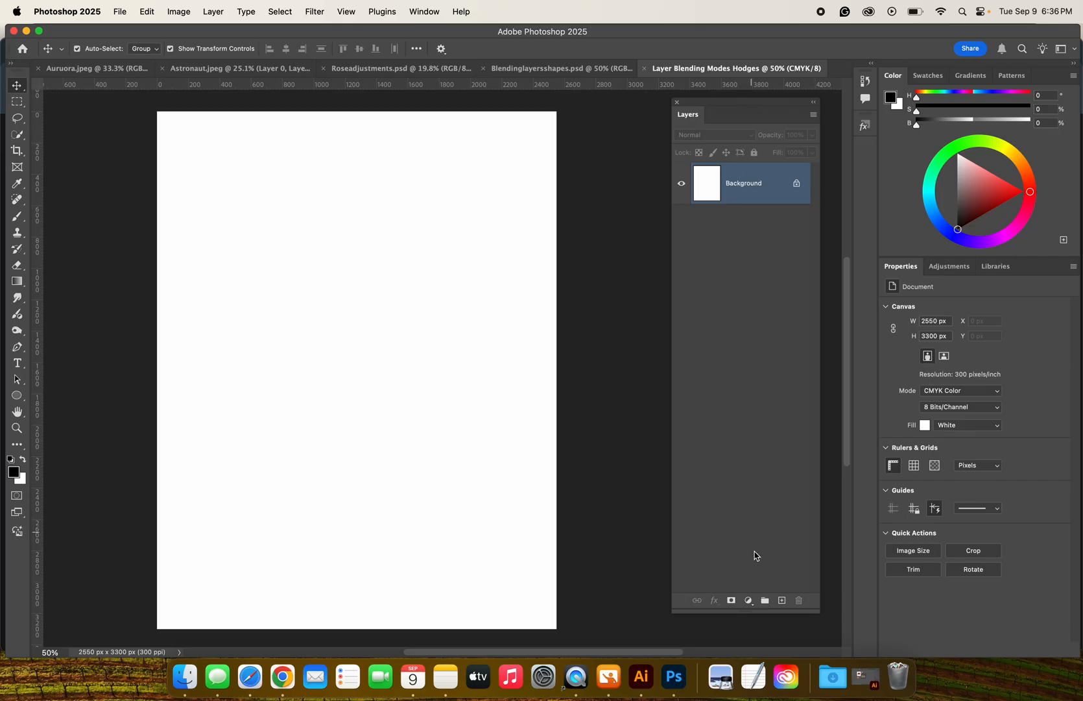
pyautogui.click(783, 600)
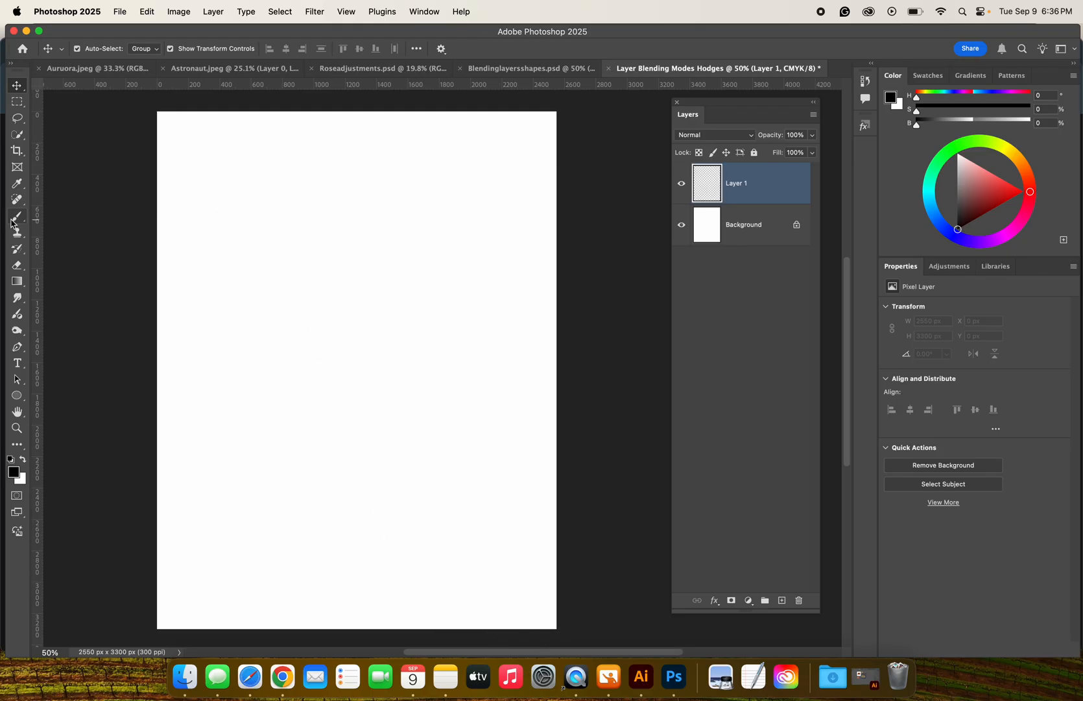
# - Select the Rectangle Tool from the shape flyout in Shape mode with black fill and 1 px stroke
pyautogui.click(15, 401)
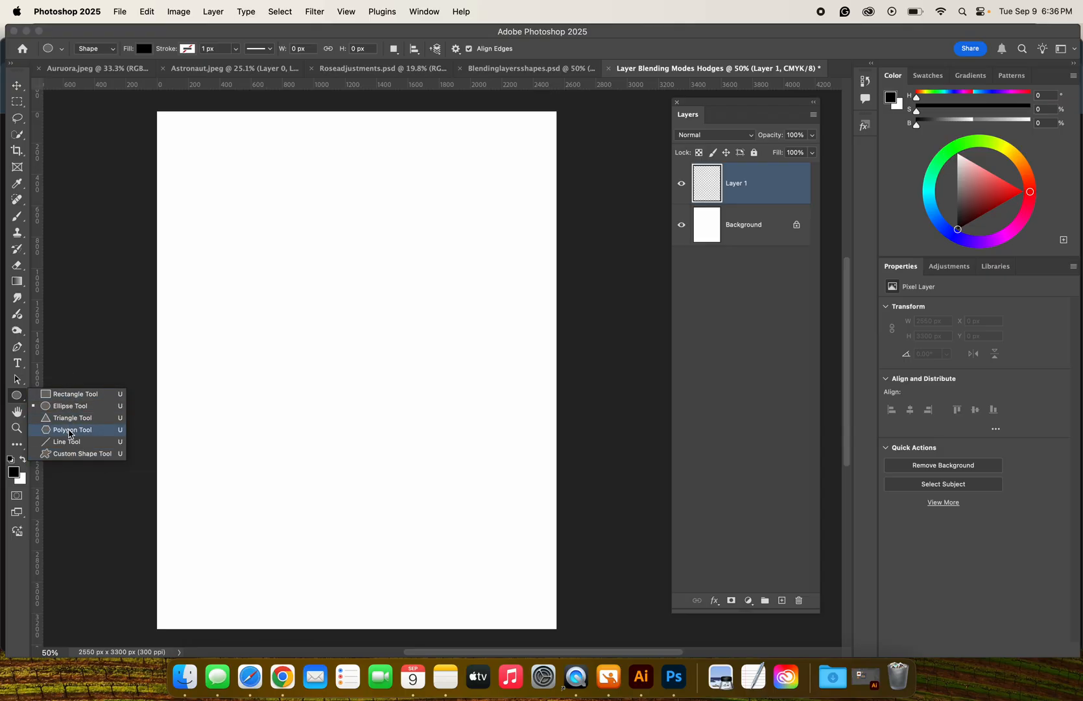
pyautogui.click(74, 453)
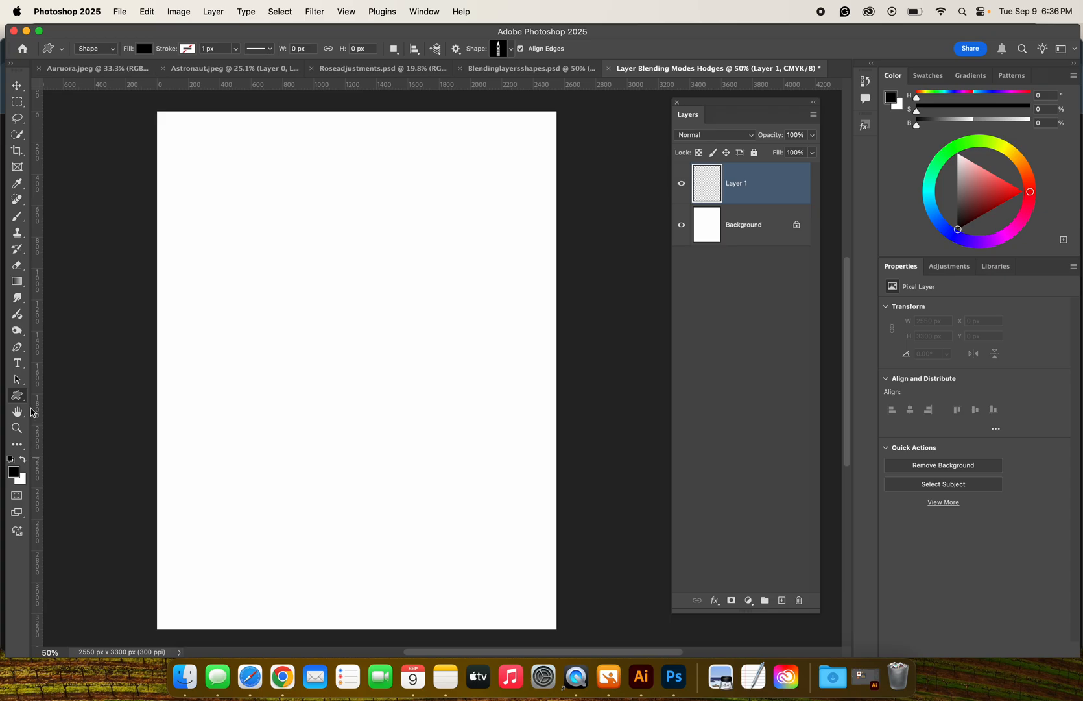
pyautogui.click(17, 395)
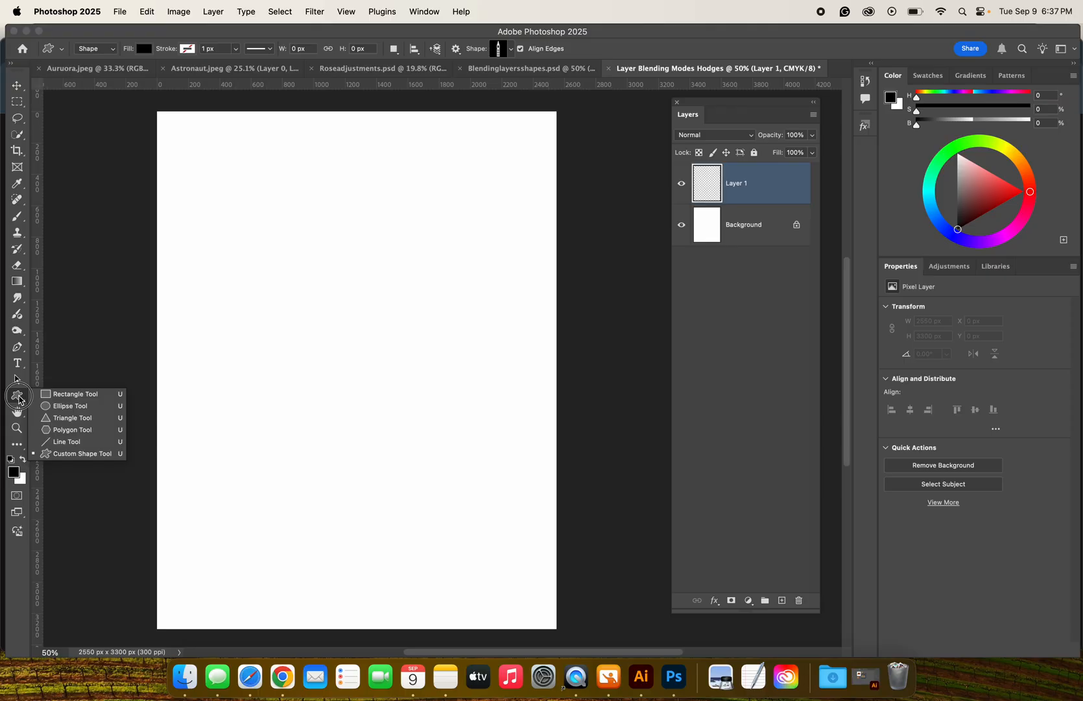
pyautogui.click(91, 397)
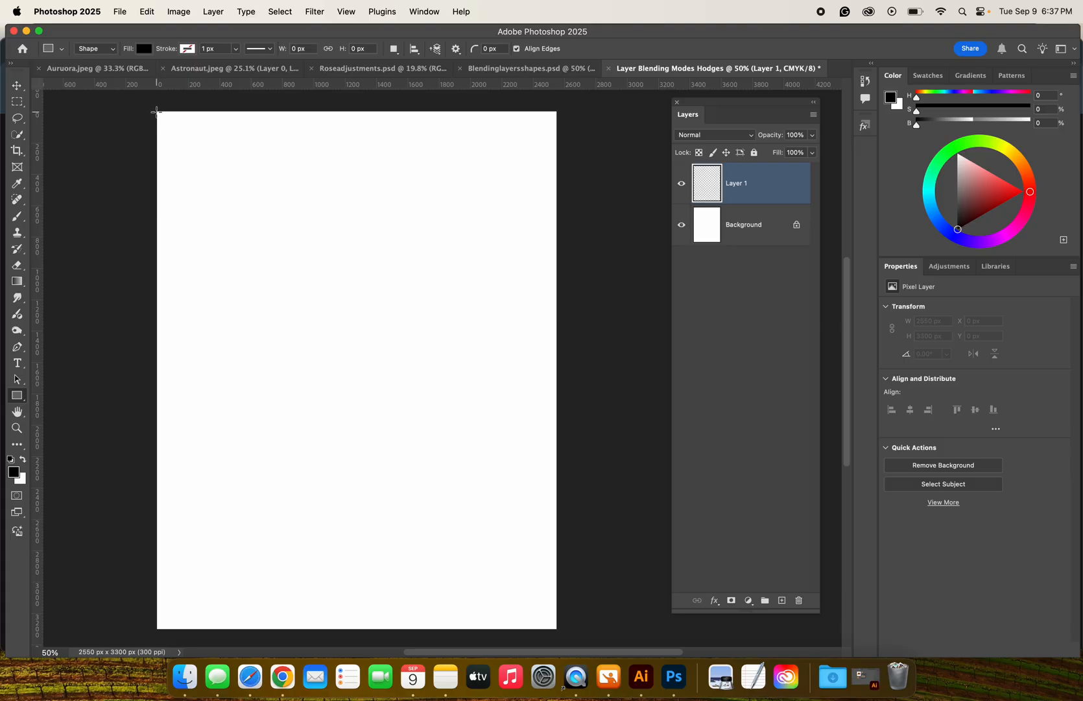
# - Draw a black rectangle and resize it to about 2565.76 x 3316.08 px to cover the page
pyautogui.moveTo(156, 111); pyautogui.dragTo(558, 630)
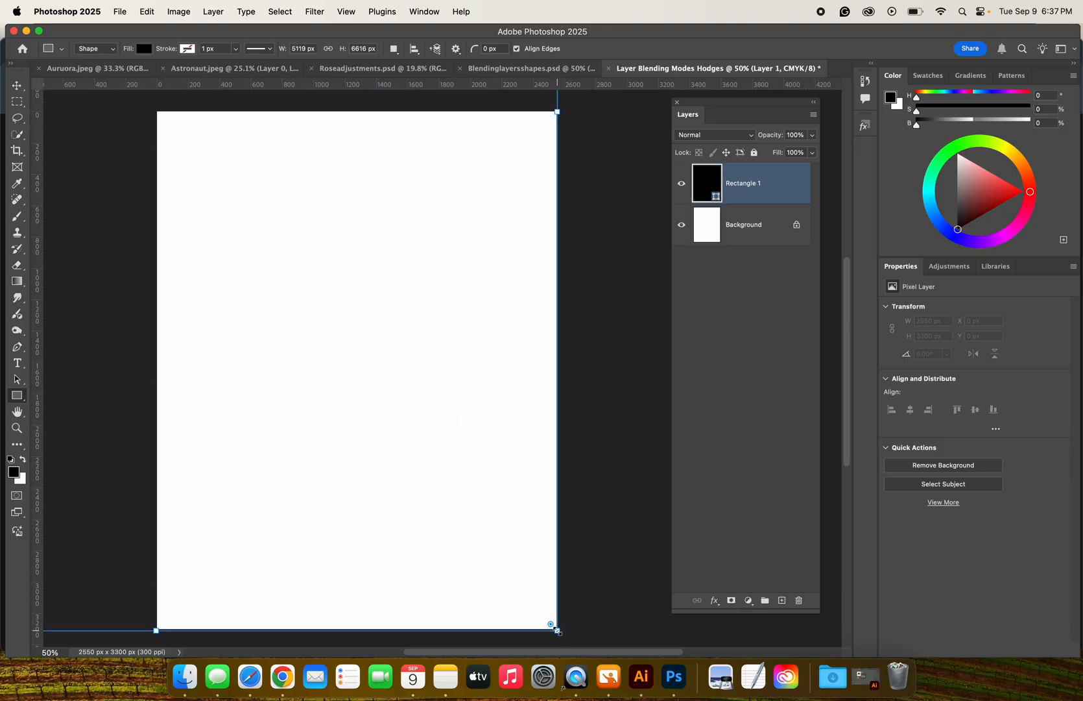
pyautogui.scroll(-8, 508, 563)
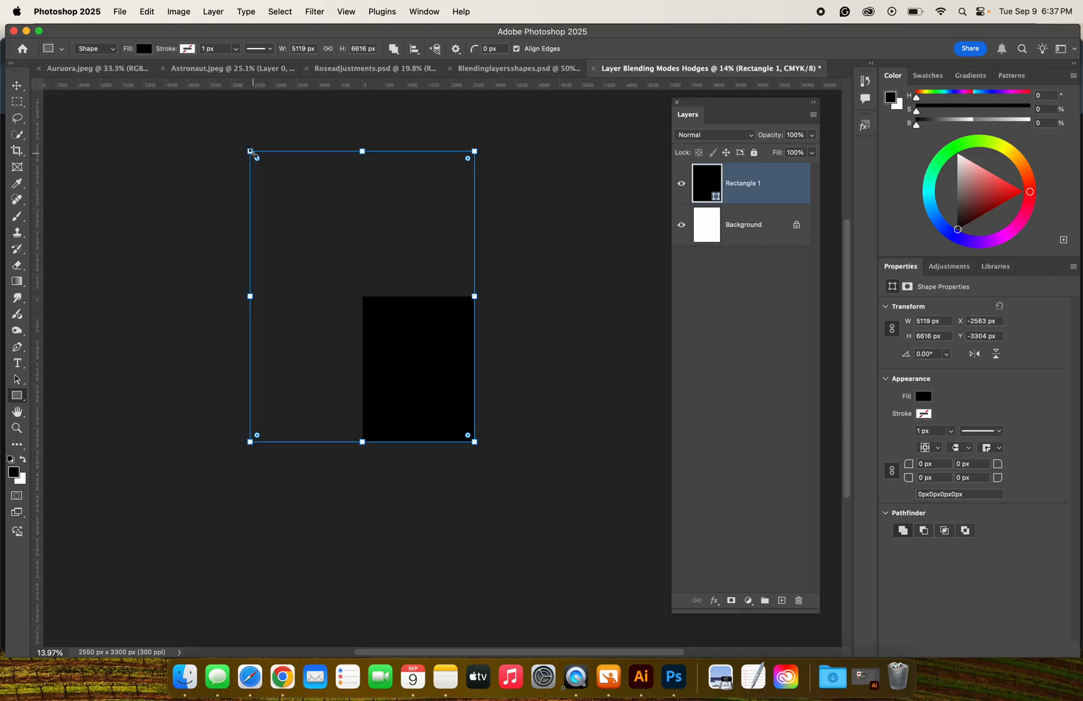
pyautogui.moveTo(251, 153); pyautogui.dragTo(386, 285)
pyautogui.scroll(5, 386, 284)
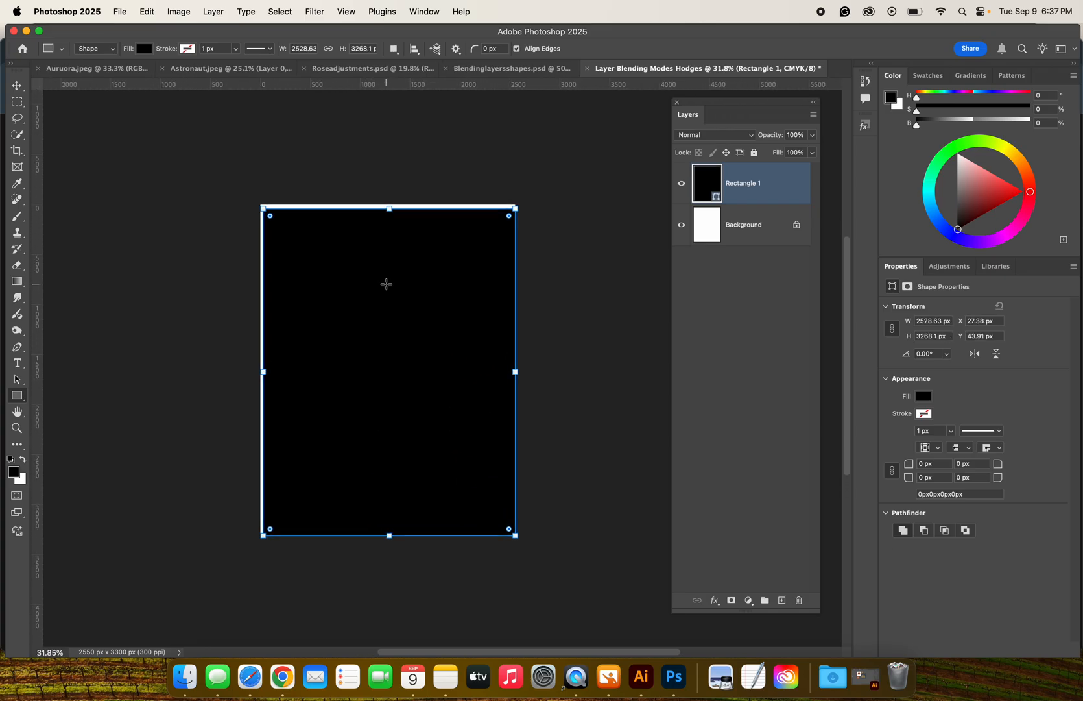
pyautogui.scroll(3, 386, 283)
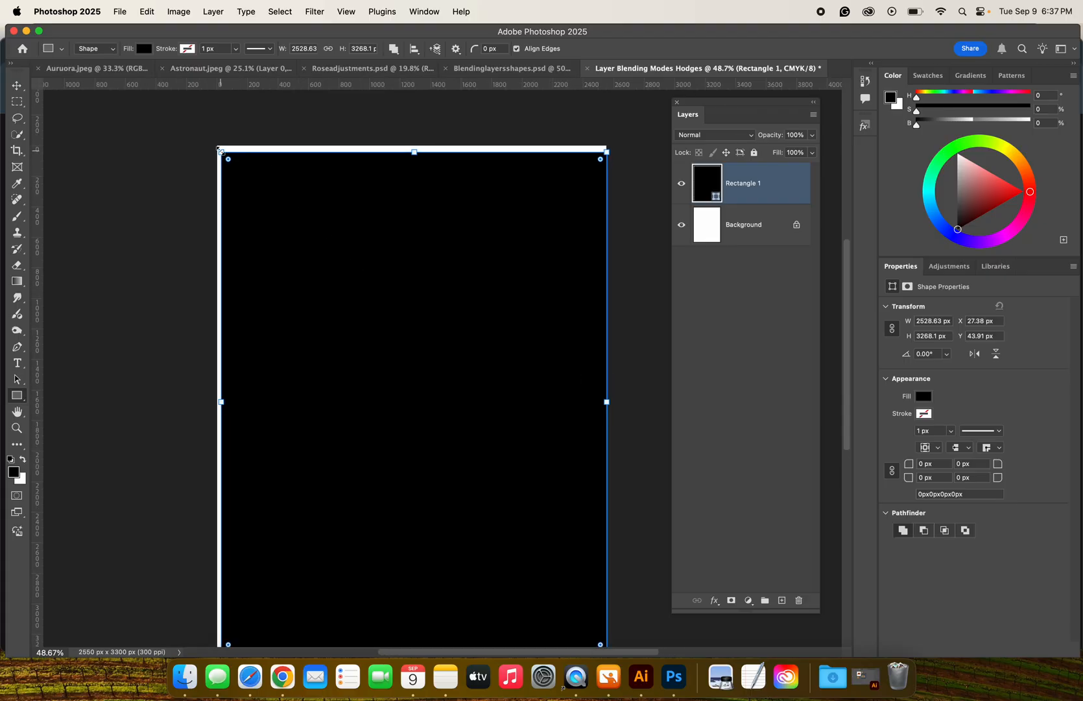
pyautogui.moveTo(222, 152); pyautogui.dragTo(216, 145)
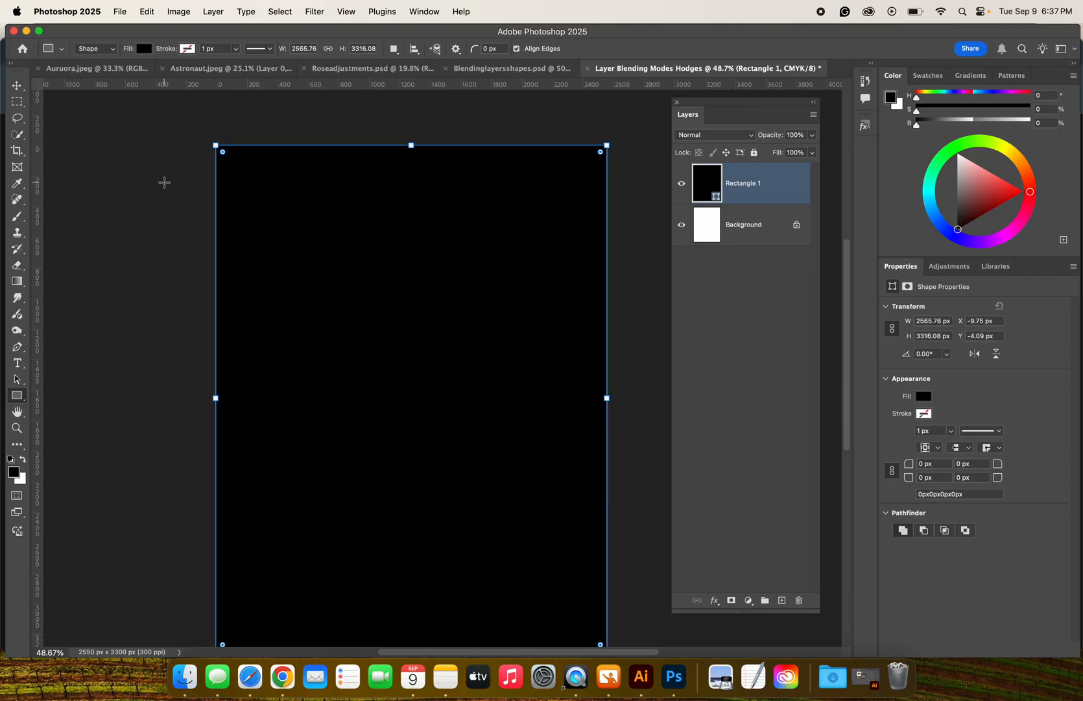
pyautogui.click(17, 87)
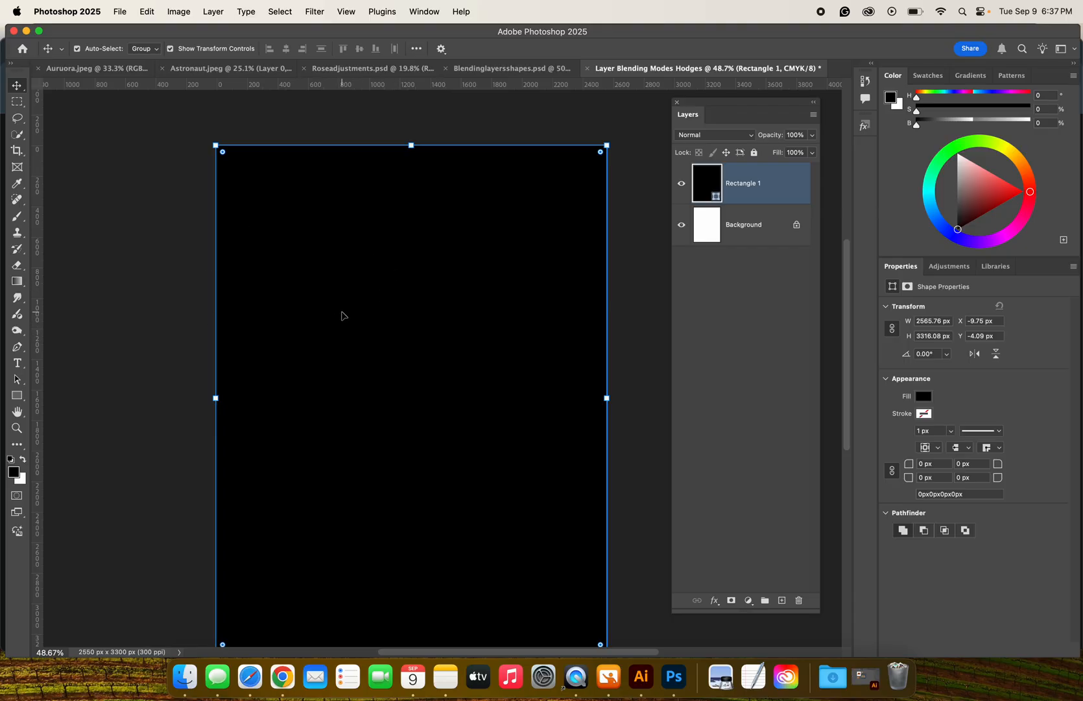
pyautogui.scroll(-5, 343, 314)
pyautogui.scroll(-1, 340, 314)
pyautogui.scroll(4, 340, 314)
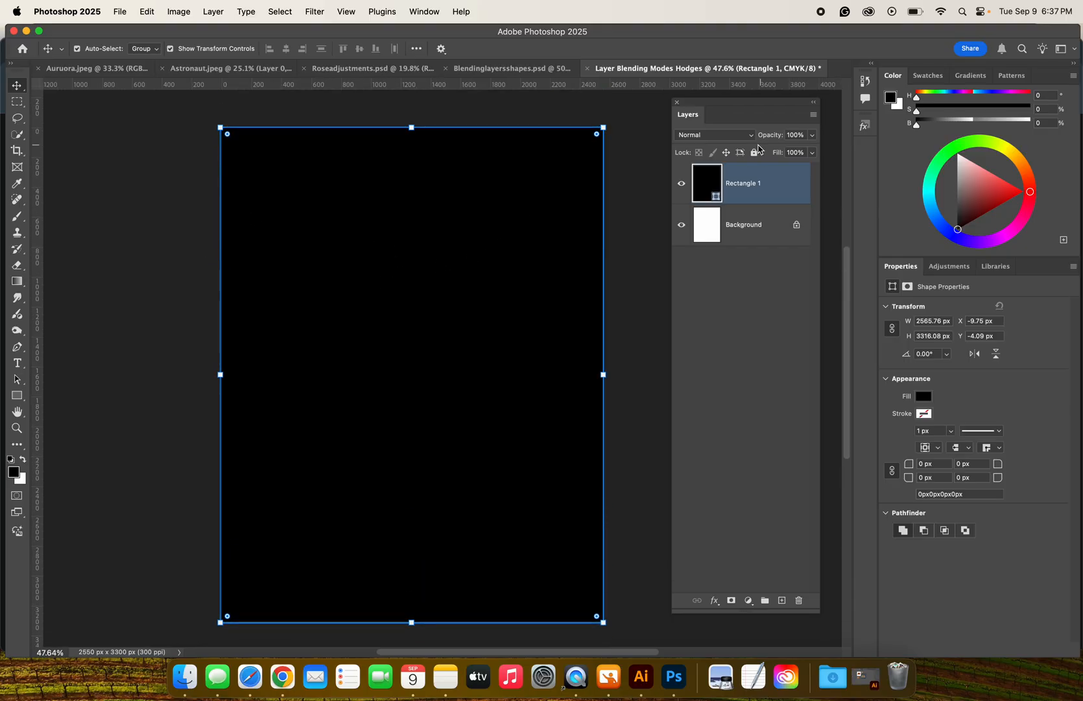
# - Recolour Rectangle 1's fill to dark navy #0d2c46 in the Color Picker
pyautogui.doubleClick(717, 188)
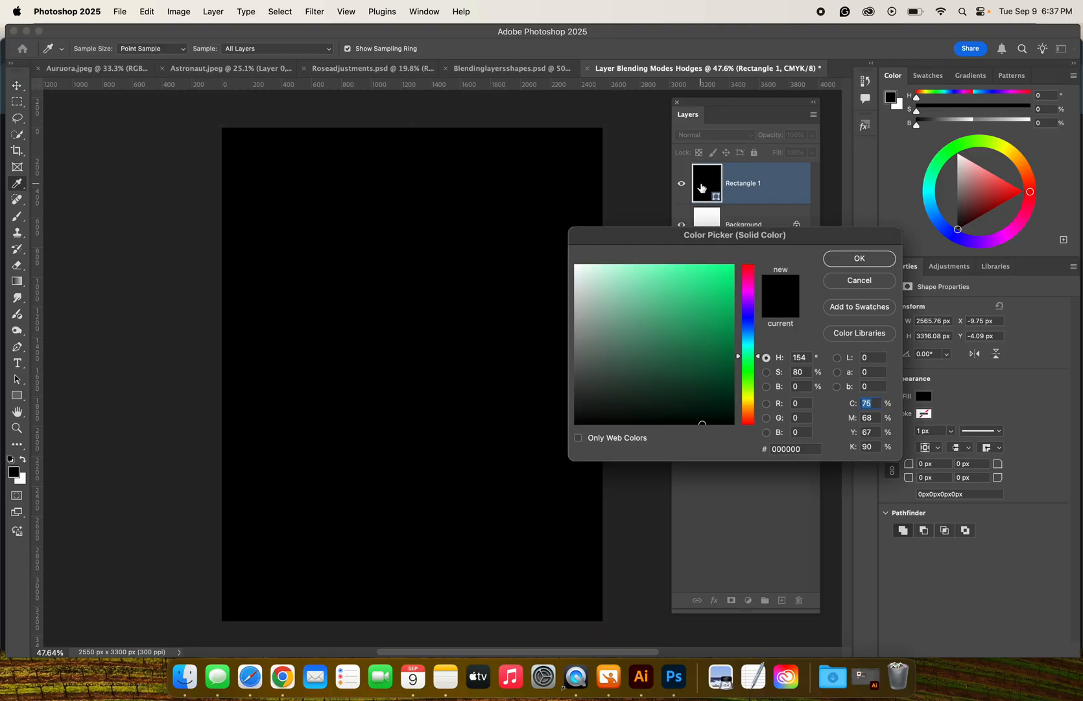
pyautogui.click(854, 286)
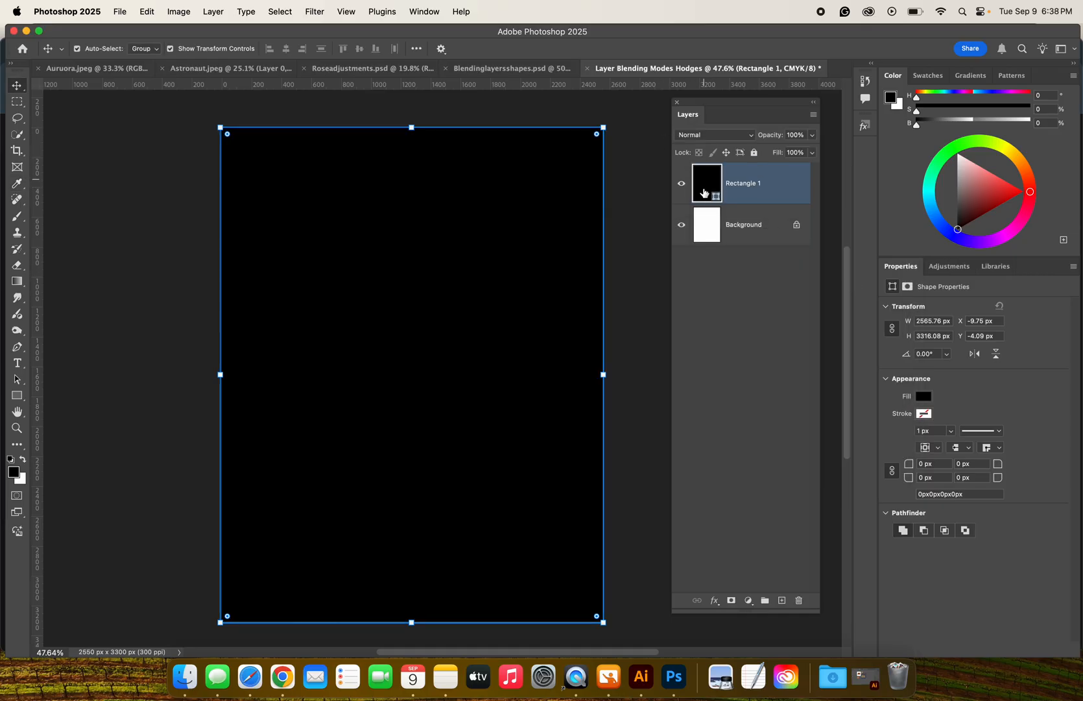
pyautogui.doubleClick(707, 185)
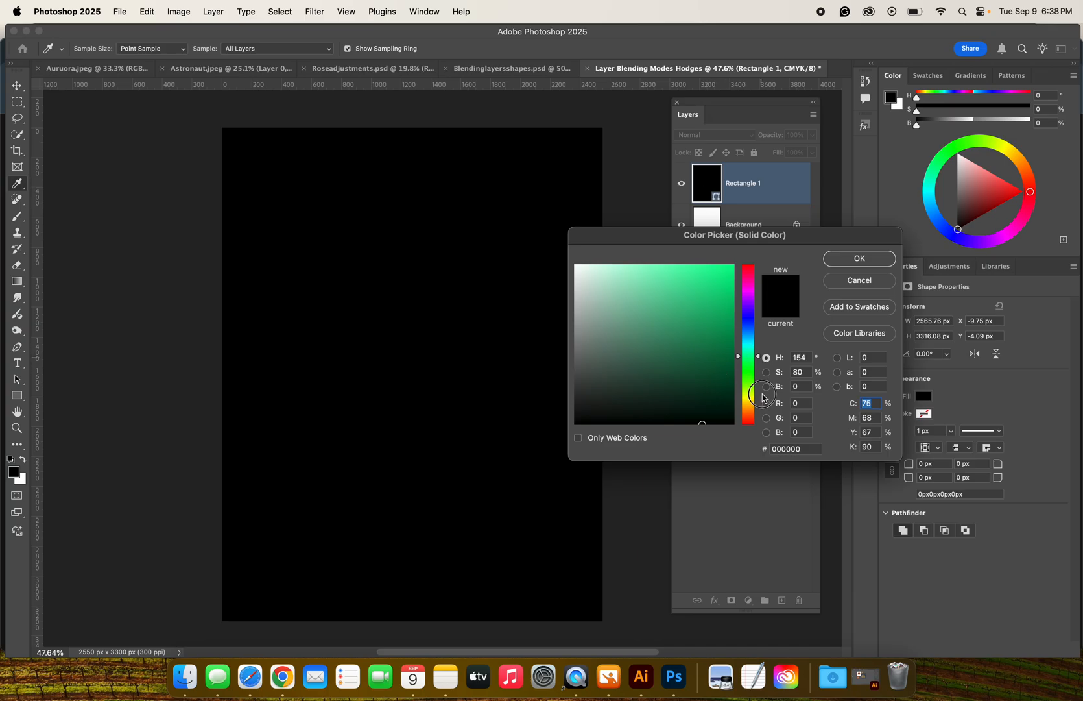
pyautogui.moveTo(760, 362)
pyautogui.mouseDown()
pyautogui.moveTo(754, 400)
pyautogui.moveTo(756, 273)
pyautogui.moveTo(753, 320)
pyautogui.moveTo(646, 275)
pyautogui.moveTo(610, 314)
pyautogui.mouseUp()
pyautogui.moveTo(713, 373)
pyautogui.mouseDown()
pyautogui.moveTo(711, 296)
pyautogui.moveTo(709, 336)
pyautogui.moveTo(700, 329)
pyautogui.moveTo(741, 332)
pyautogui.mouseUp()
pyautogui.click(742, 322)
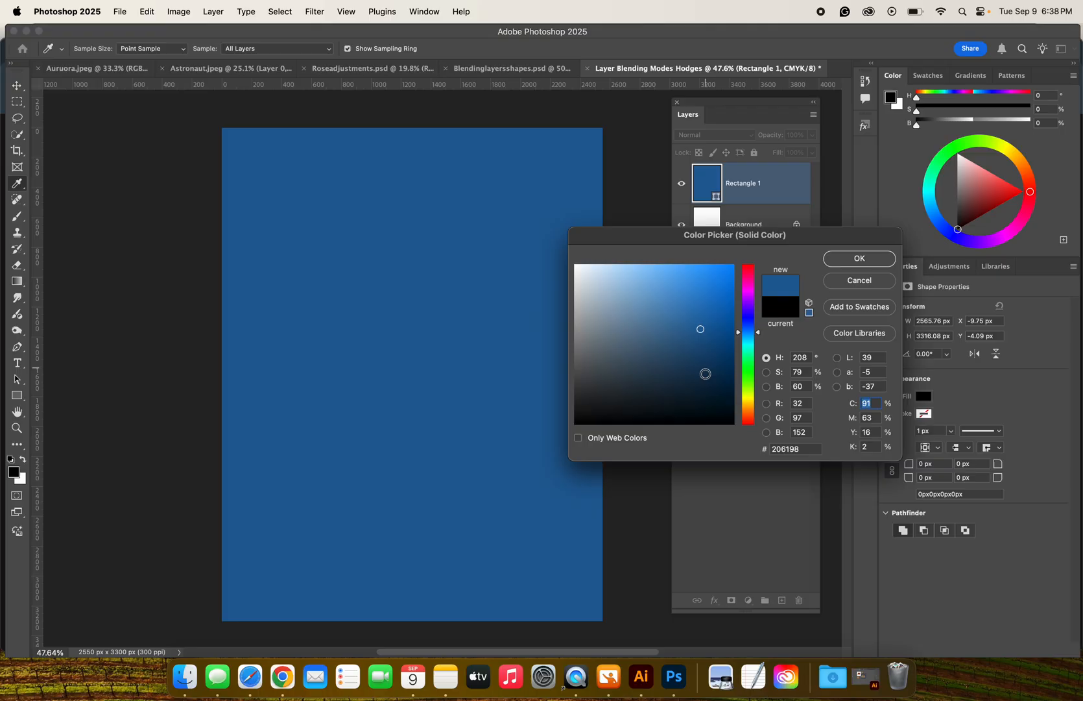
pyautogui.click(705, 376)
pyautogui.click(705, 301)
pyautogui.moveTo(724, 394)
pyautogui.mouseDown()
pyautogui.moveTo(704, 389)
pyautogui.moveTo(721, 403)
pyautogui.moveTo(704, 380)
pyautogui.mouseUp()
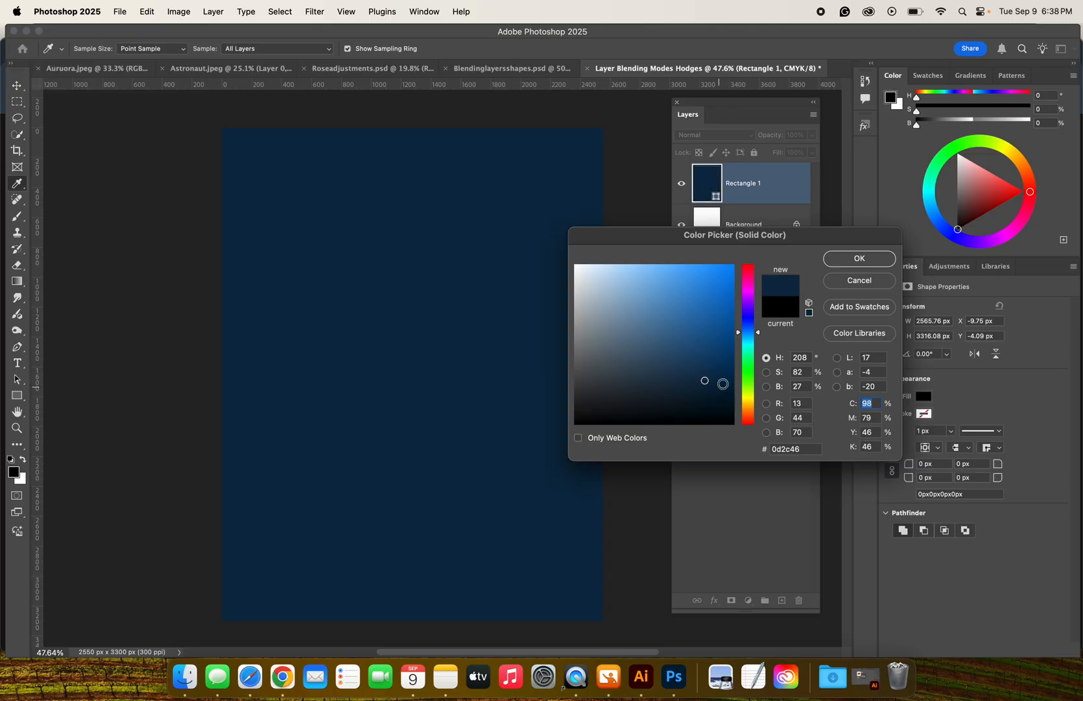
pyautogui.click(864, 260)
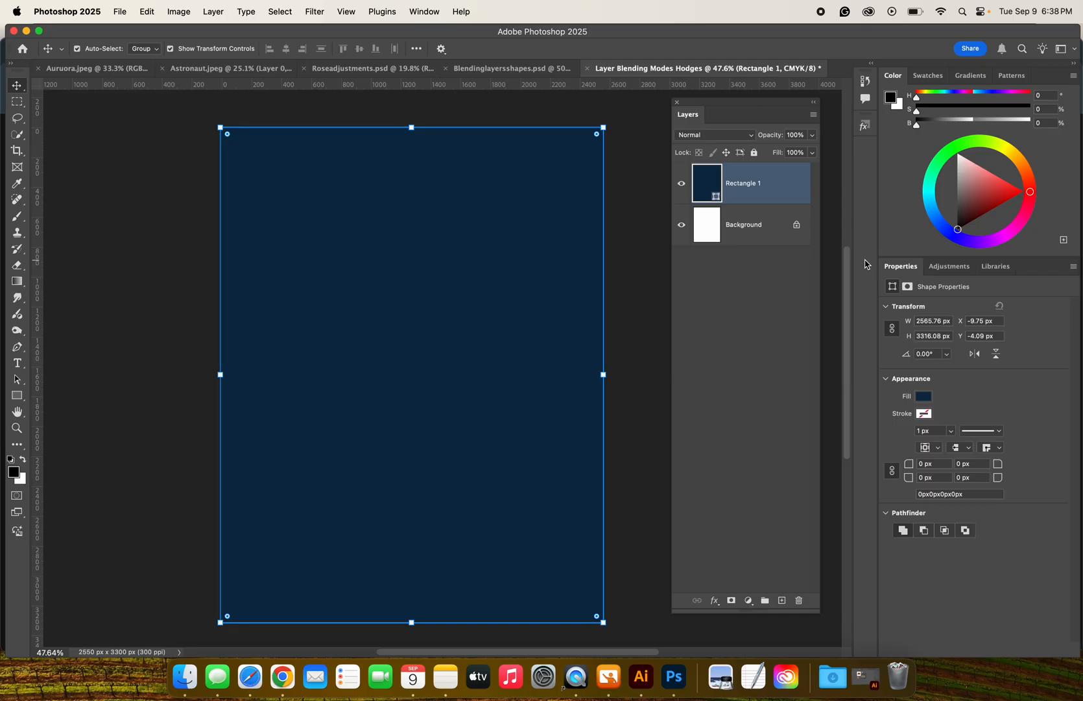
# - Add a new layer above Rectangle 1 and choose the Rectangle Tool
pyautogui.click(782, 600)
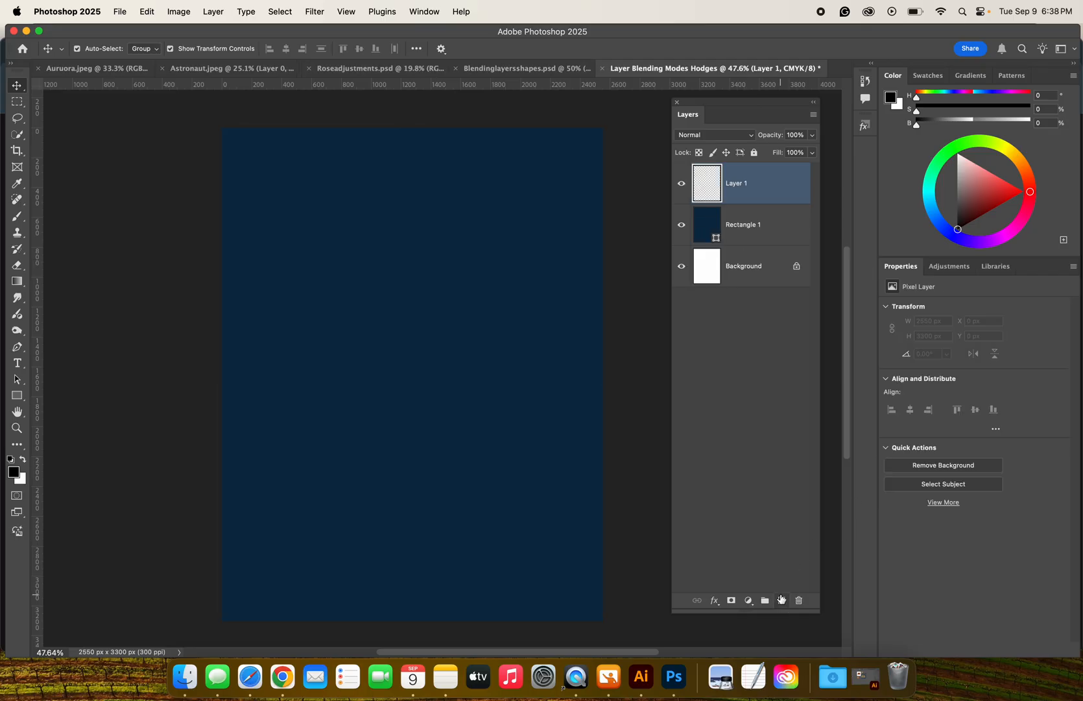
pyautogui.click(388, 454)
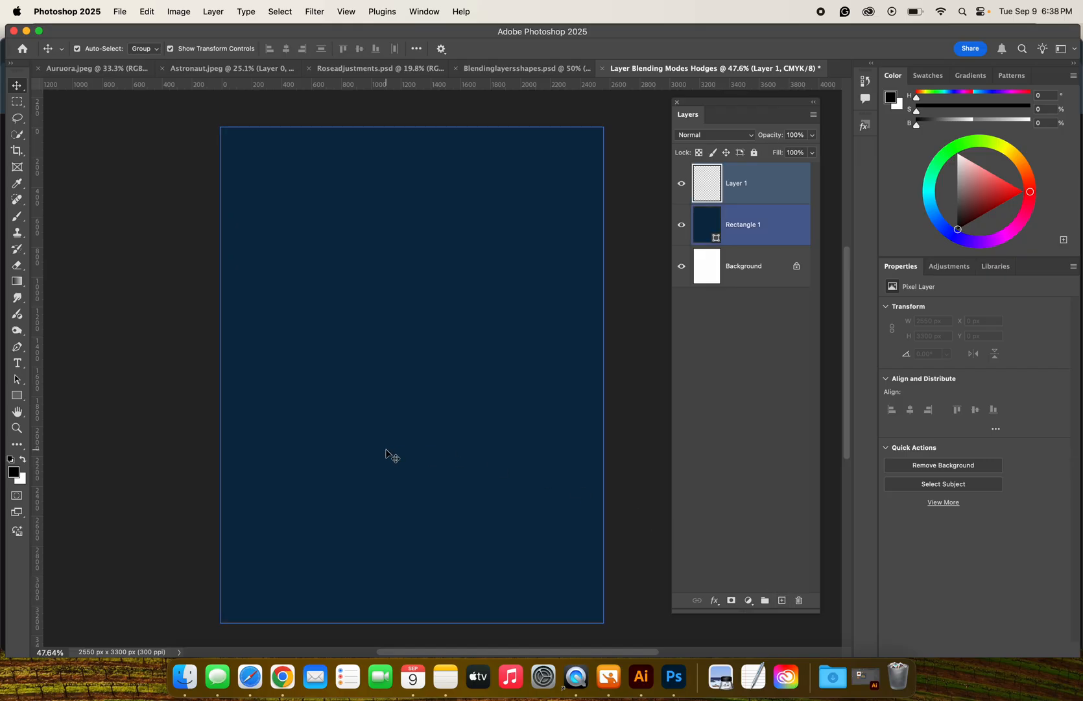
pyautogui.click(16, 396)
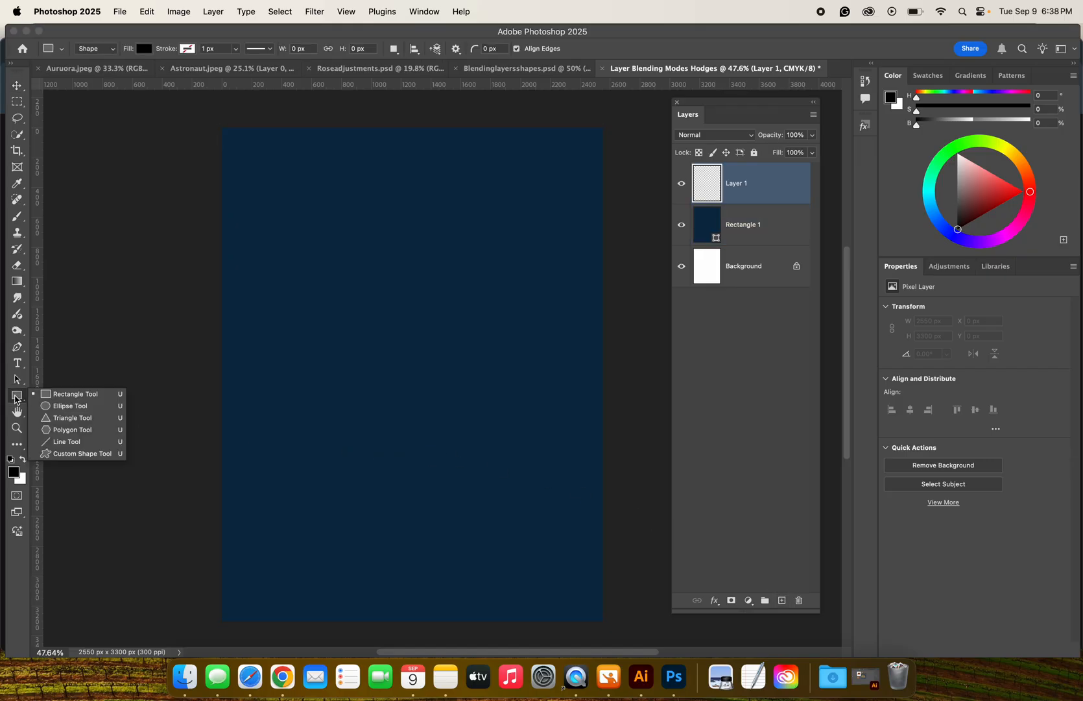
pyautogui.click(52, 393)
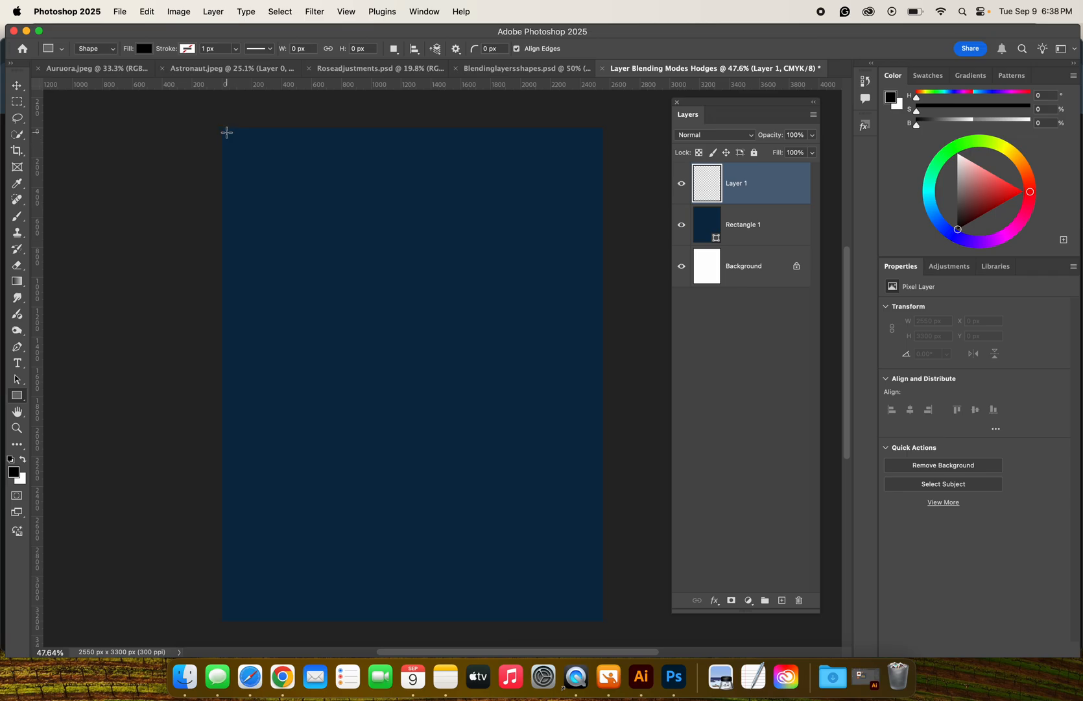
# - Draw a black square Rectangle 2 and resize it to 2554.32 x 2554.32 px
pyautogui.moveTo(222, 127); pyautogui.dragTo(612, 666)
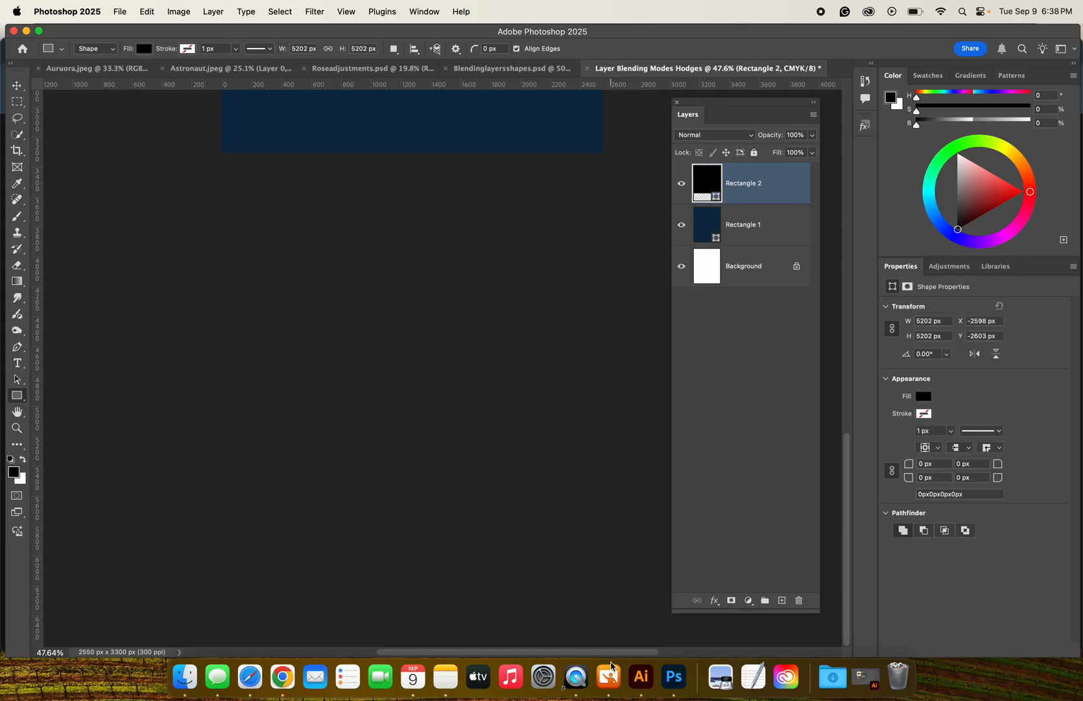
pyautogui.scroll(10, 535, 516)
pyautogui.scroll(-6, 536, 517)
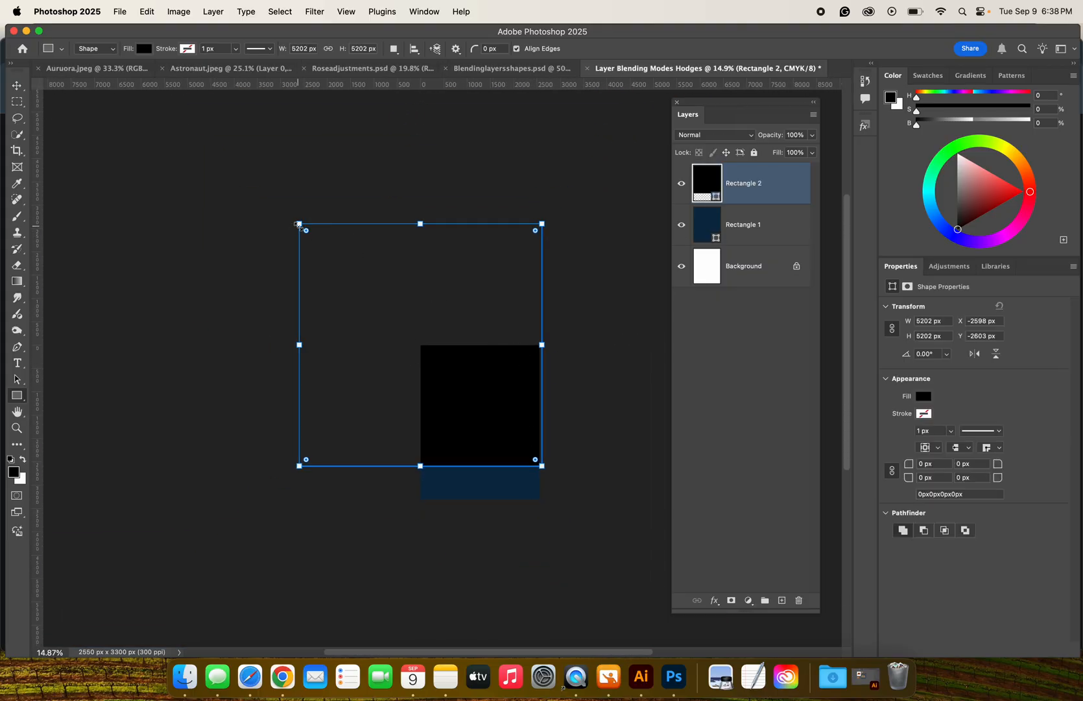
pyautogui.moveTo(298, 224); pyautogui.dragTo(417, 355)
pyautogui.scroll(6, 449, 373)
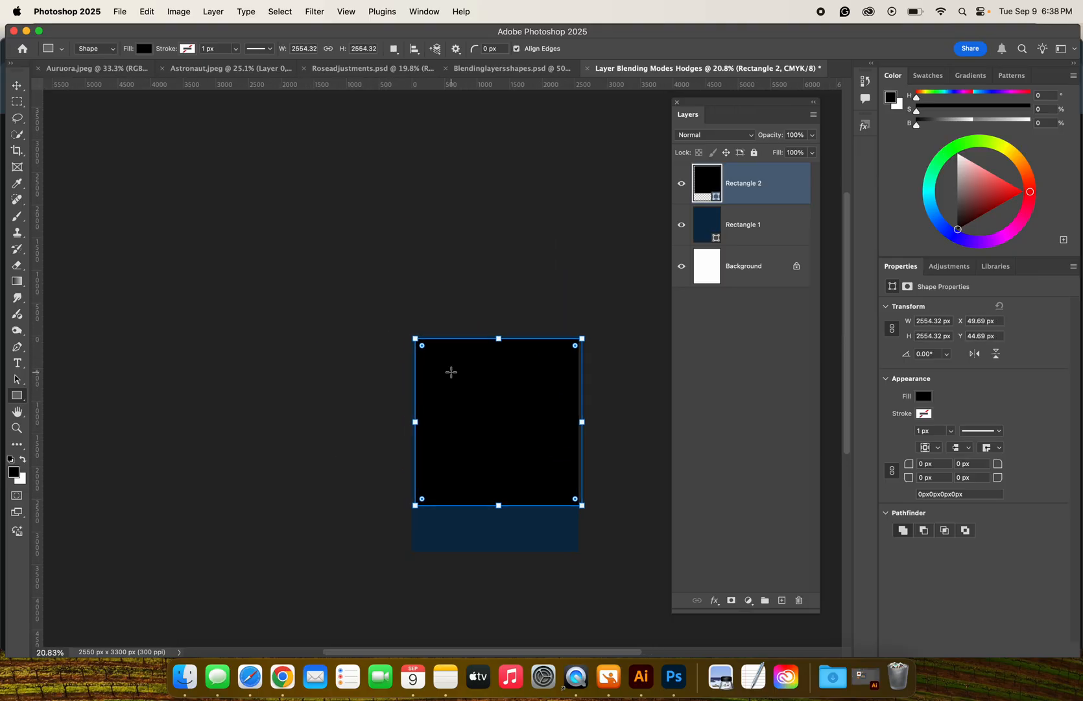
pyautogui.scroll(-8, 450, 372)
pyautogui.hscroll(7, 450, 371)
pyautogui.hscroll(-3, 451, 372)
pyautogui.scroll(2, 451, 371)
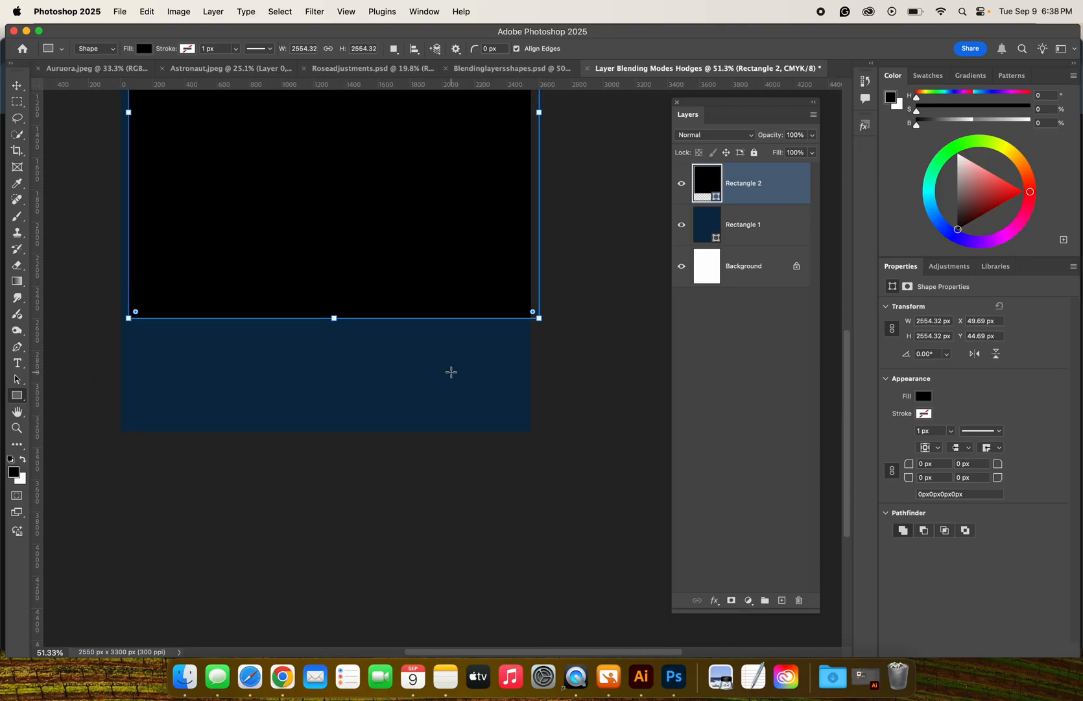
# - Stretch Rectangle 2's handles toward the page's bottom, left and top edges
pyautogui.moveTo(356, 318); pyautogui.dragTo(342, 430)
pyautogui.scroll(5, 342, 428)
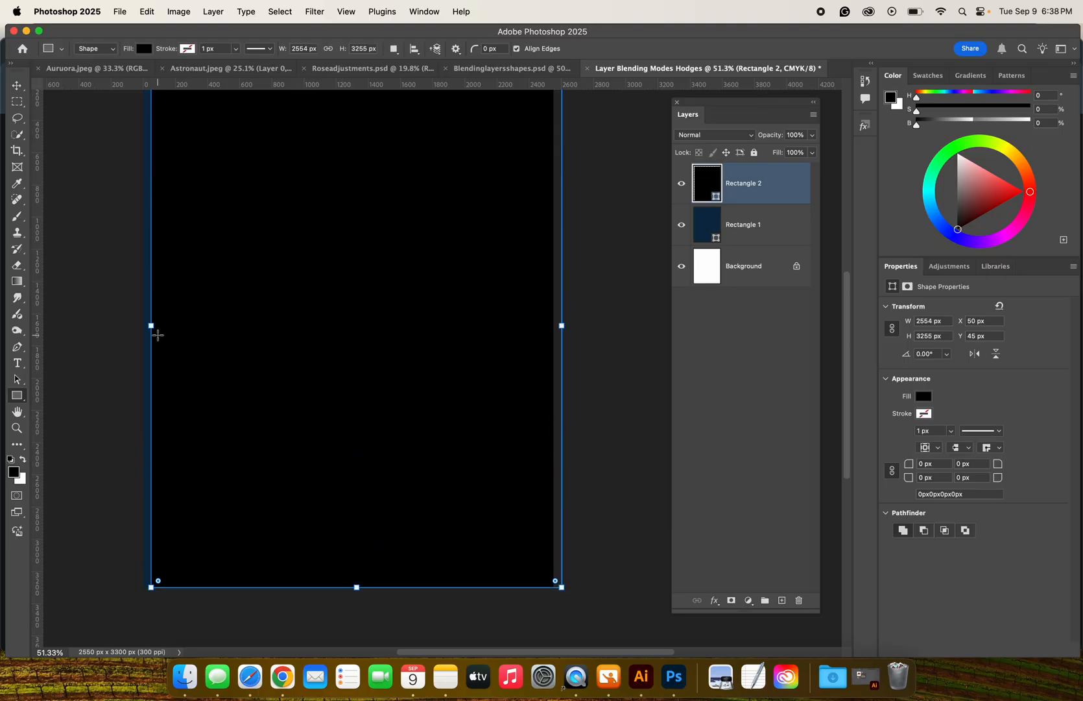
pyautogui.moveTo(156, 327); pyautogui.dragTo(145, 327)
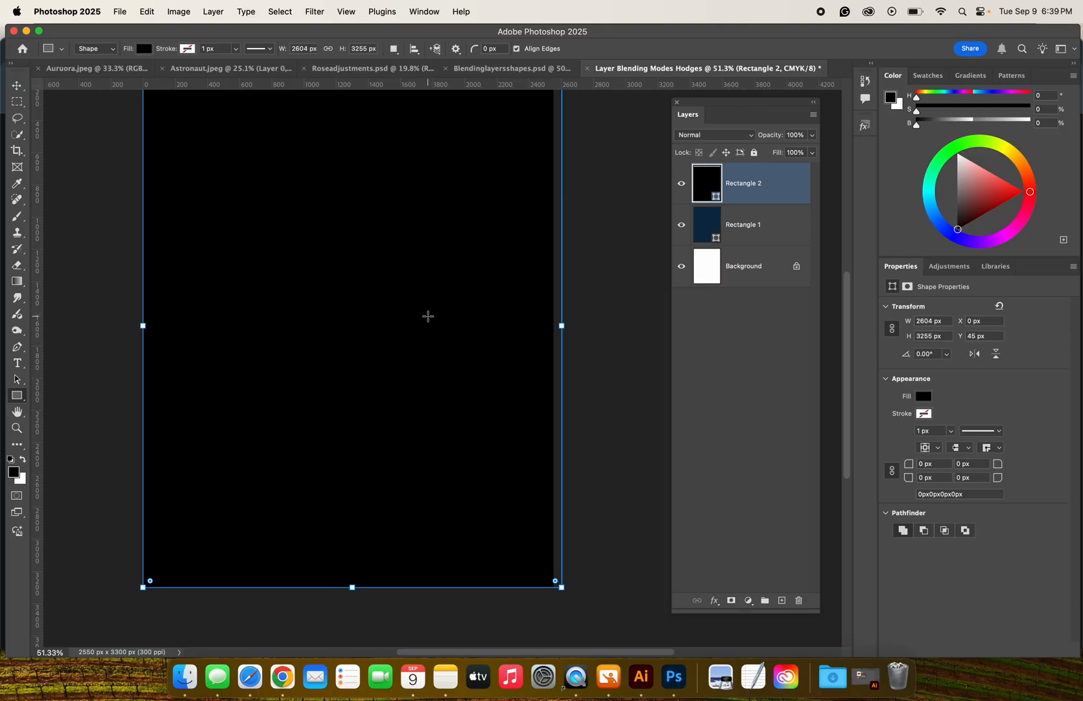
pyautogui.click(563, 326)
pyautogui.moveTo(563, 326); pyautogui.dragTo(554, 328)
pyautogui.scroll(5, 555, 329)
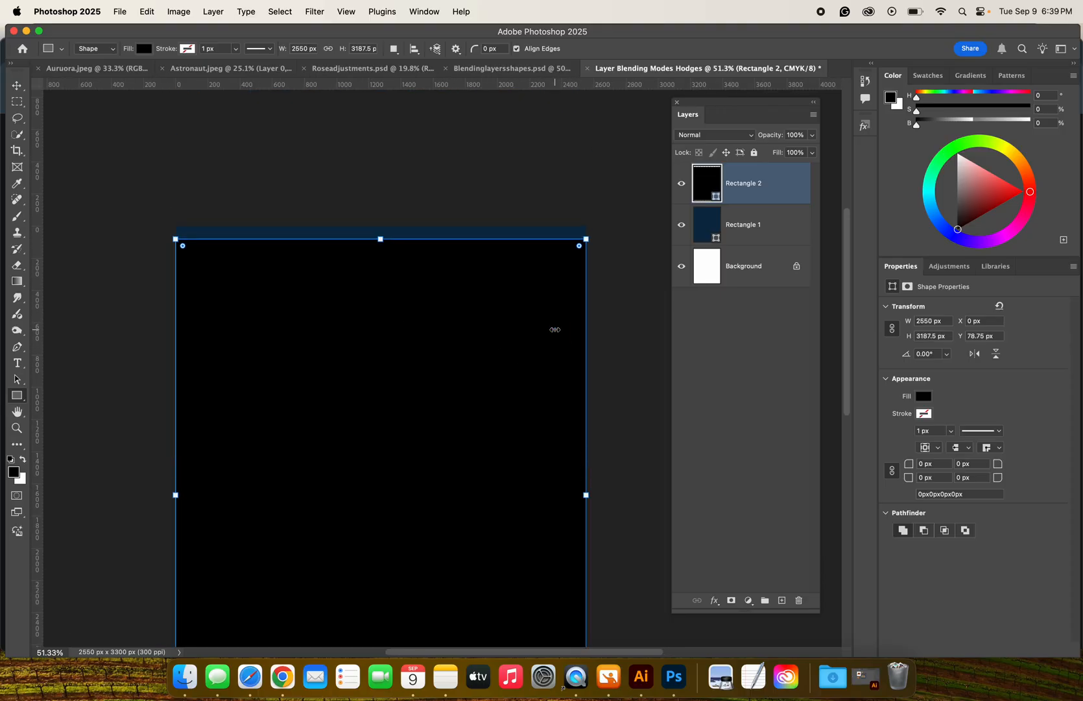
pyautogui.scroll(1, 555, 330)
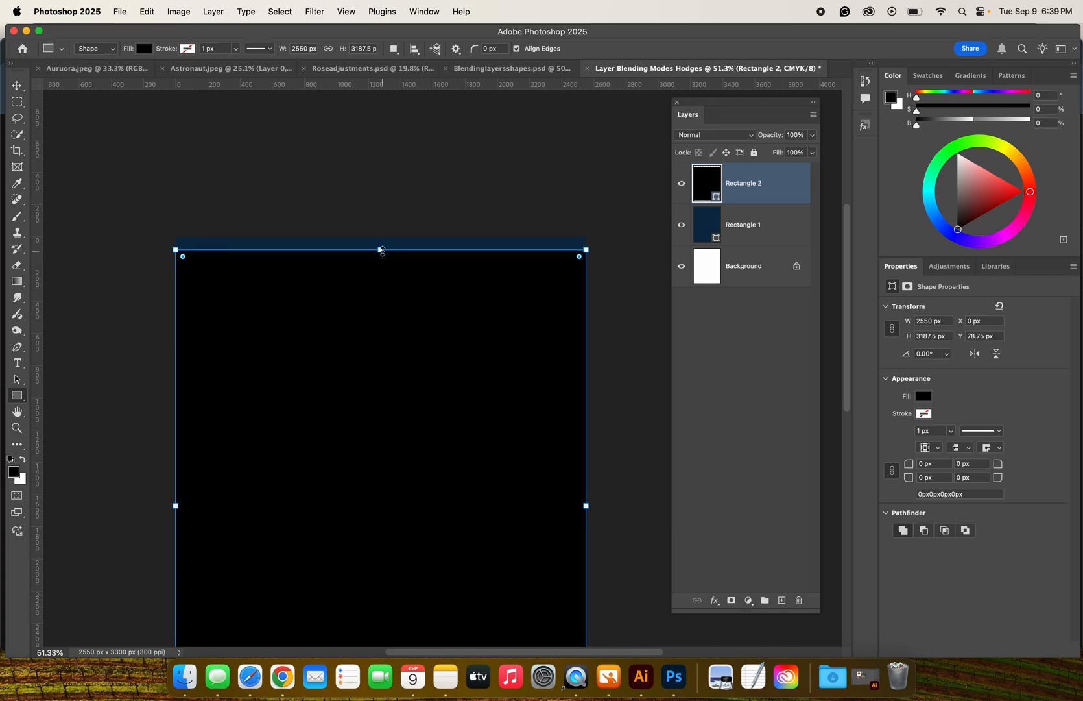
pyautogui.moveTo(382, 250); pyautogui.dragTo(380, 236)
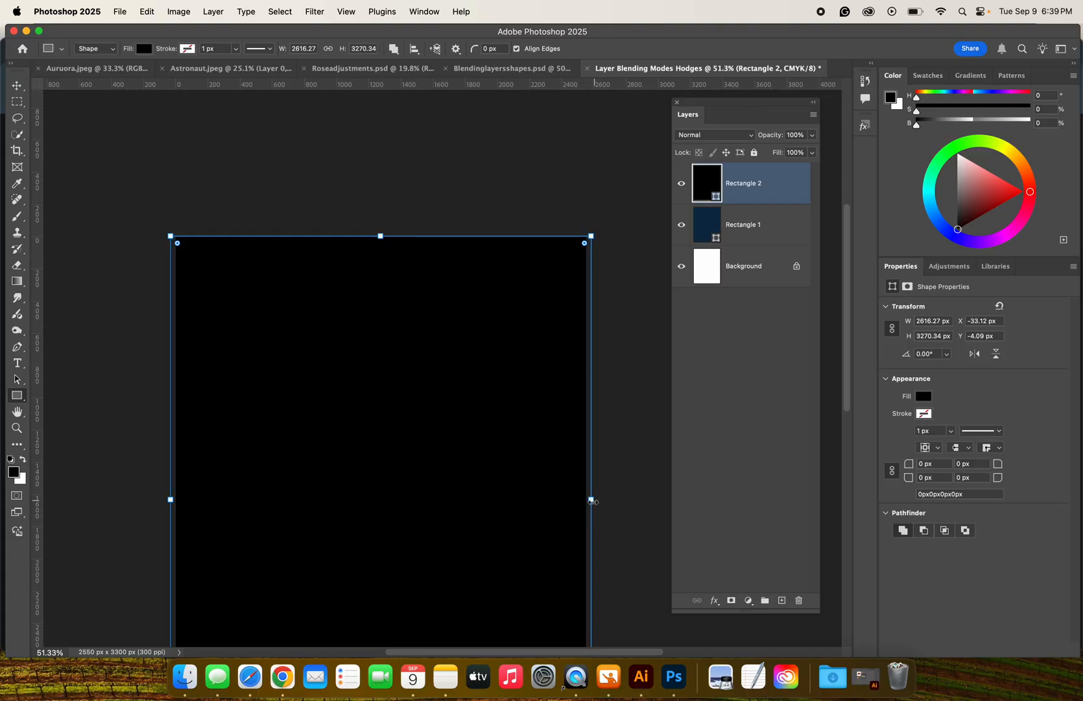
pyautogui.moveTo(592, 503); pyautogui.dragTo(586, 501)
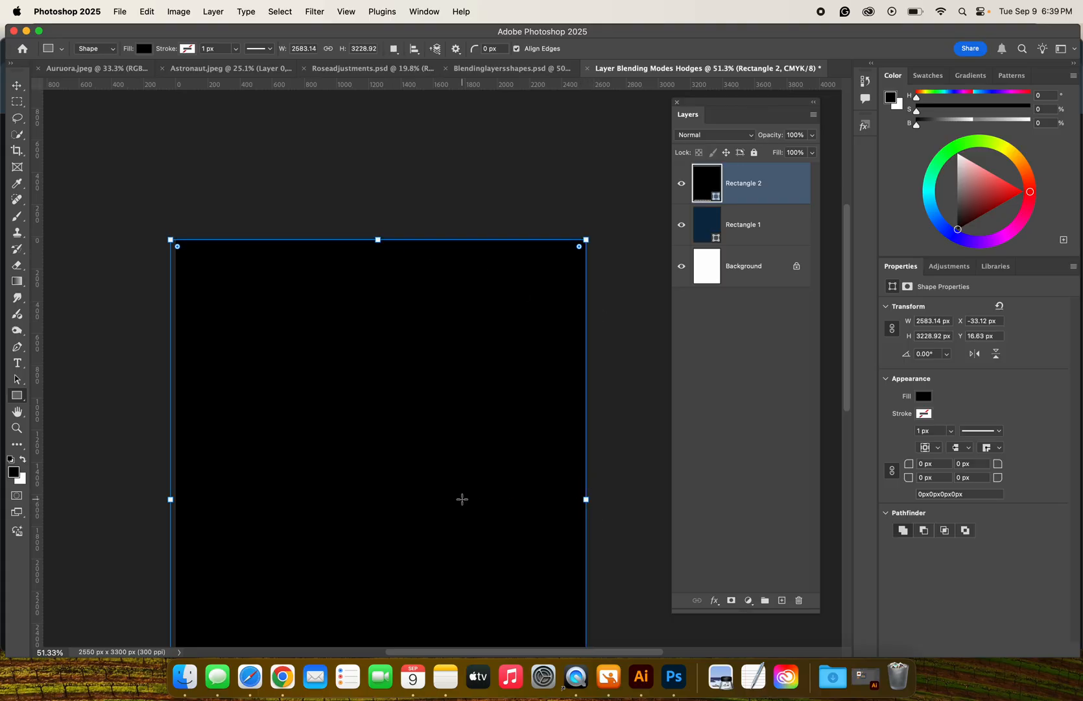
pyautogui.moveTo(170, 501); pyautogui.dragTo(174, 505)
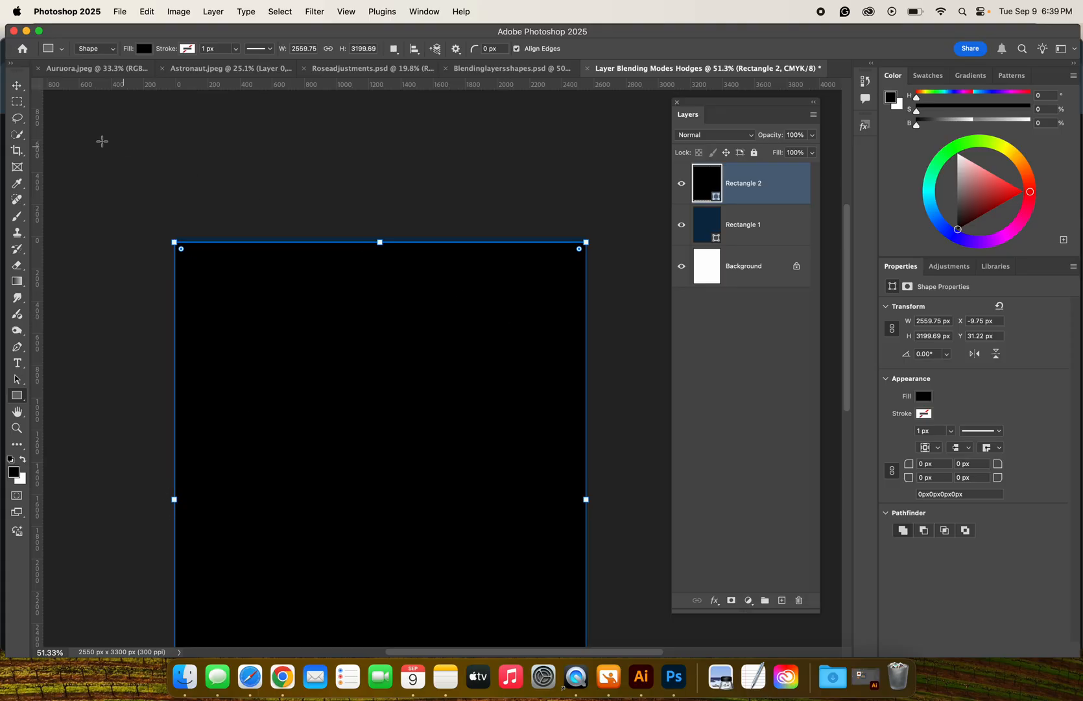
# - Nudge Rectangle 2 to the page top and stretch it down to 2560 x 3299.97 px
pyautogui.click(16, 82)
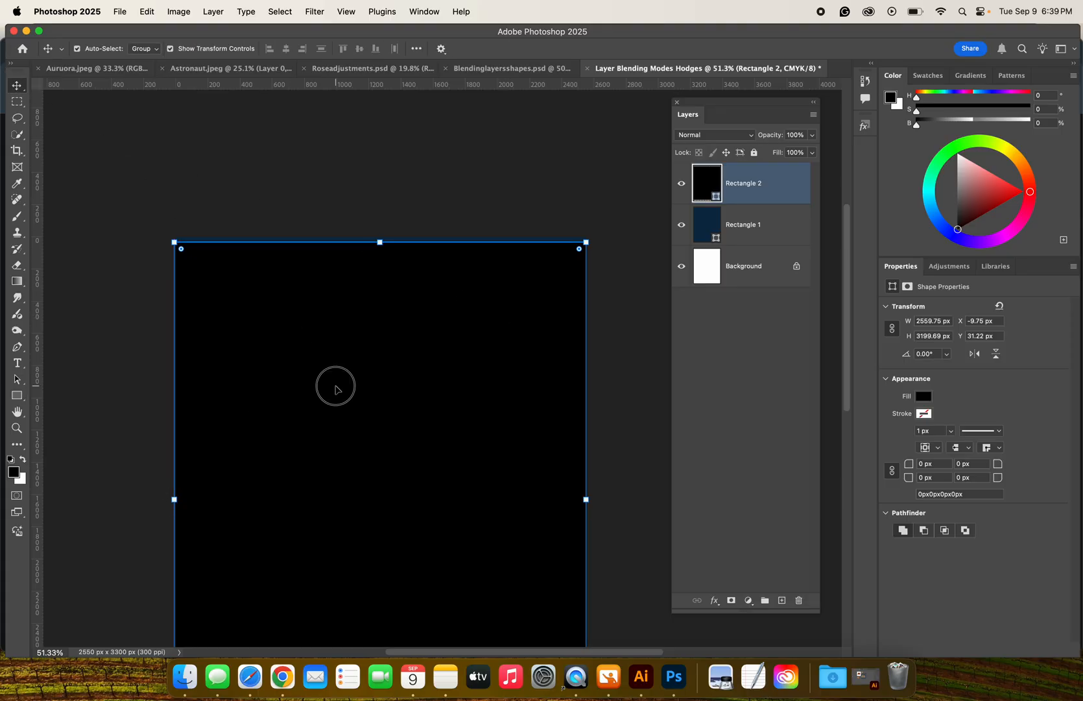
pyautogui.moveTo(336, 384); pyautogui.dragTo(336, 379)
pyautogui.click(302, 182)
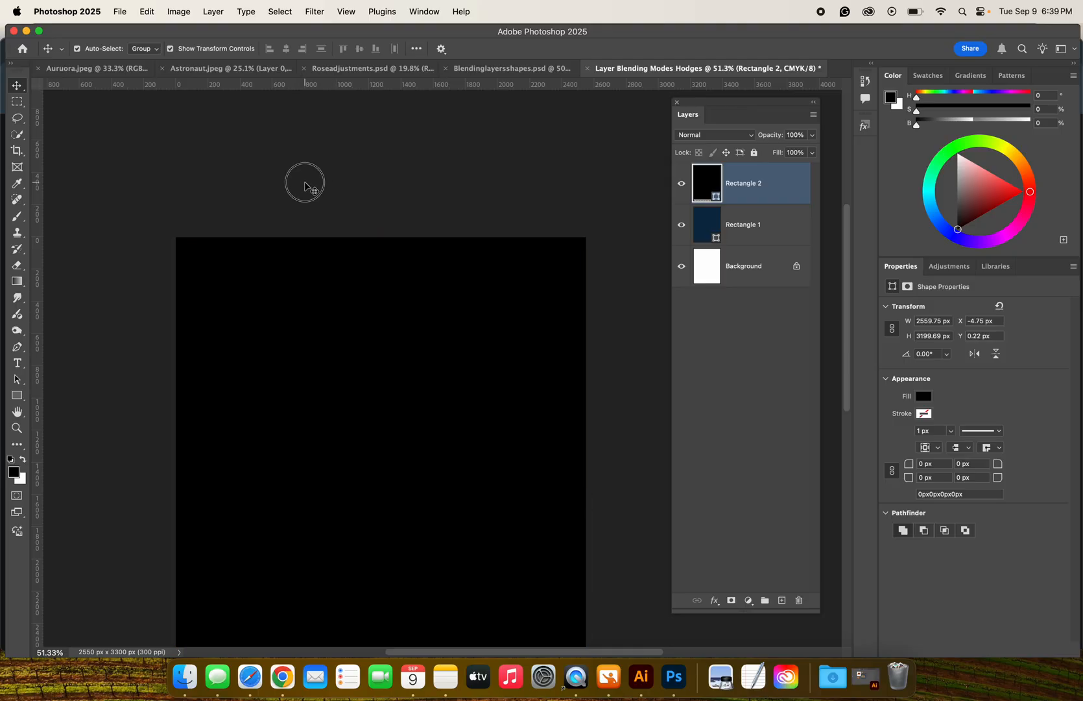
pyautogui.scroll(-5, 311, 189)
pyautogui.click(310, 188)
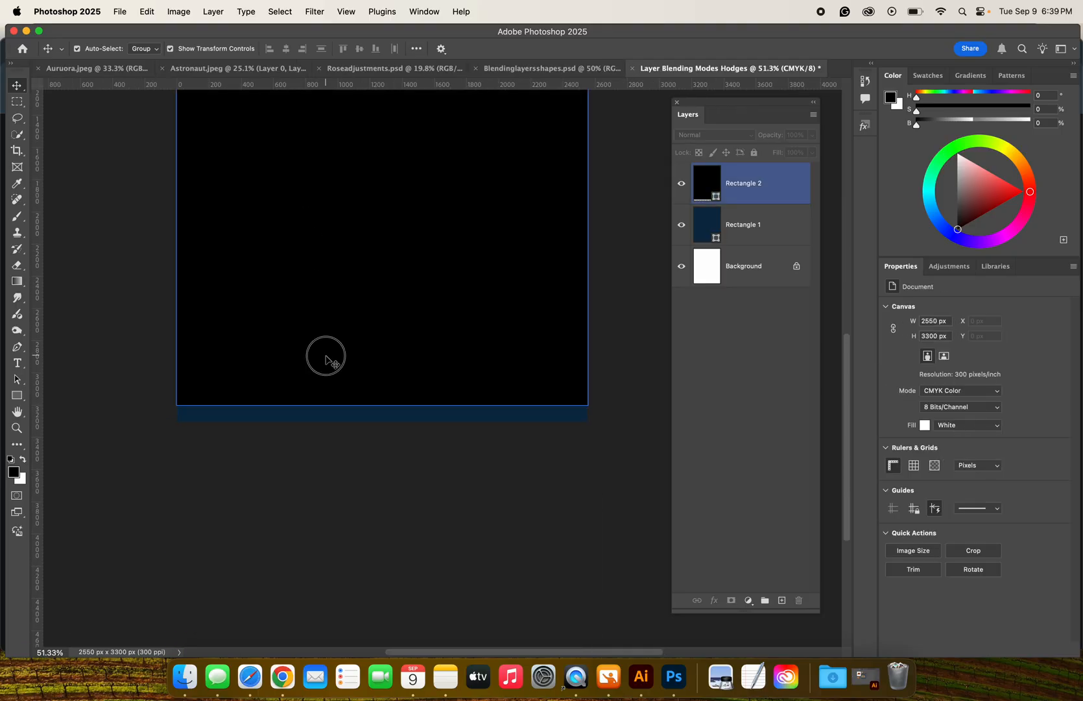
pyautogui.keyDown('shift'); pyautogui.click(382, 407); pyautogui.keyUp('shift')
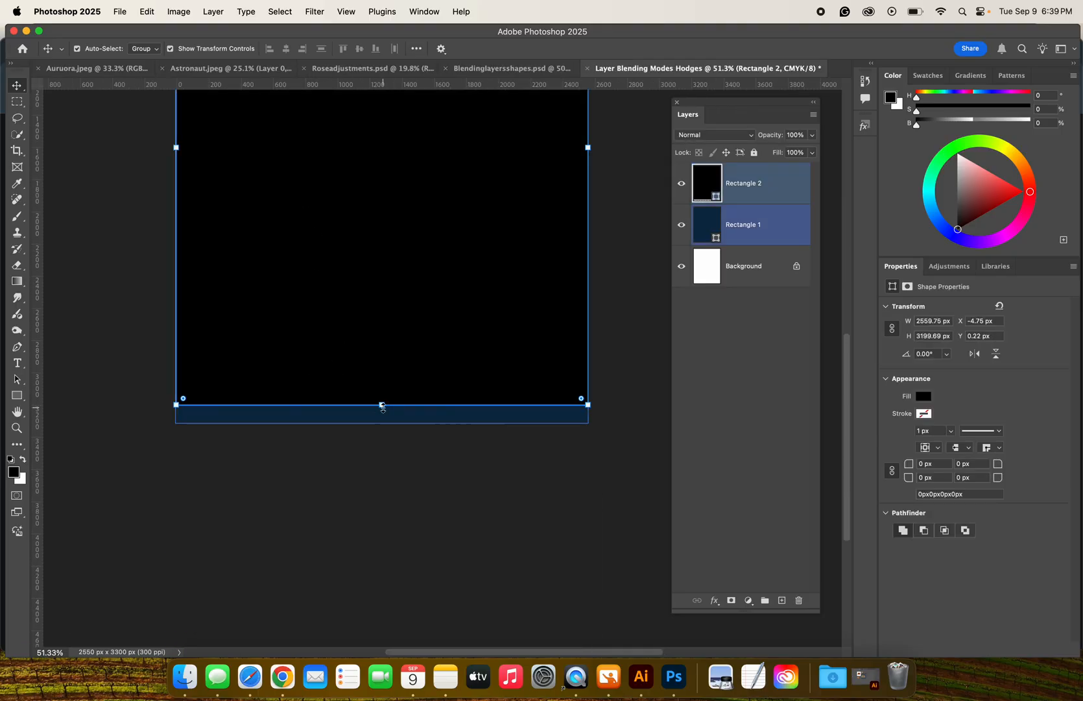
pyautogui.moveTo(382, 407); pyautogui.dragTo(381, 421)
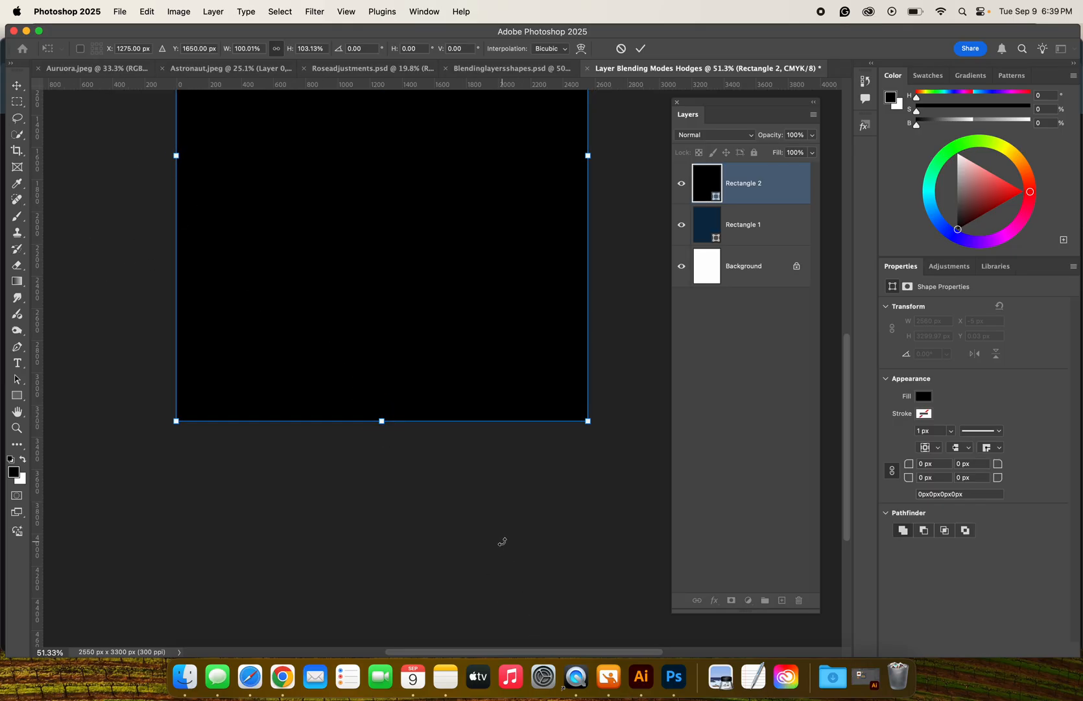
pyautogui.scroll(-5, 502, 542)
pyautogui.click(18, 87)
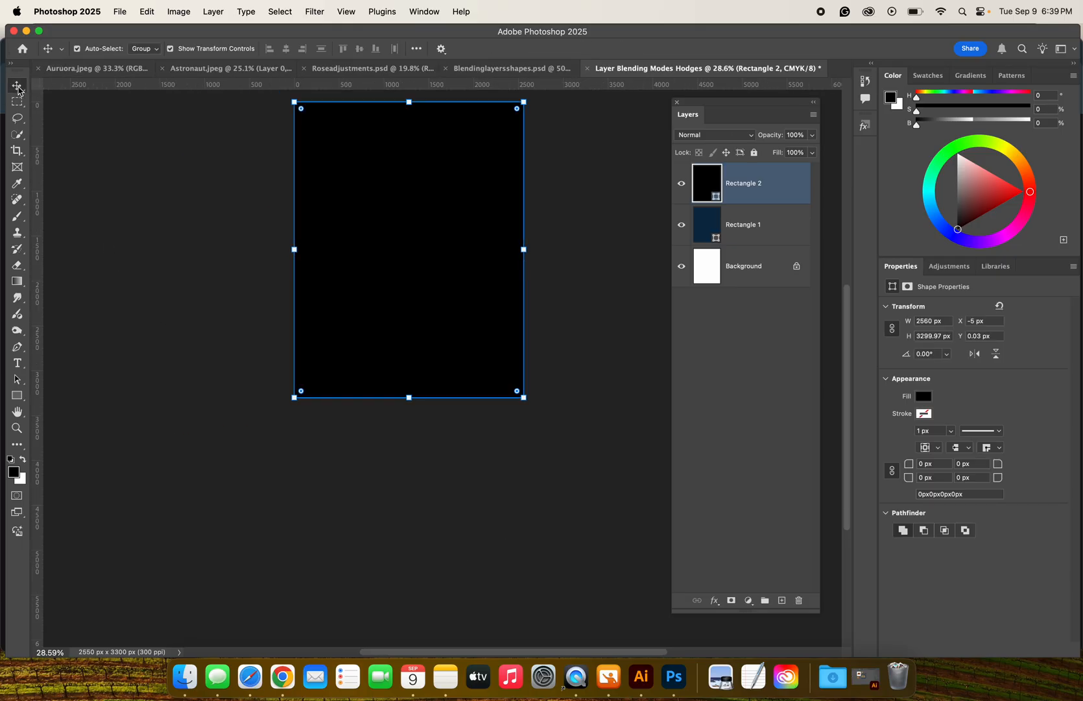
# - Change Rectangle 2's fill colour from black to light mint green #8be0bb
pyautogui.scroll(3, 186, 235)
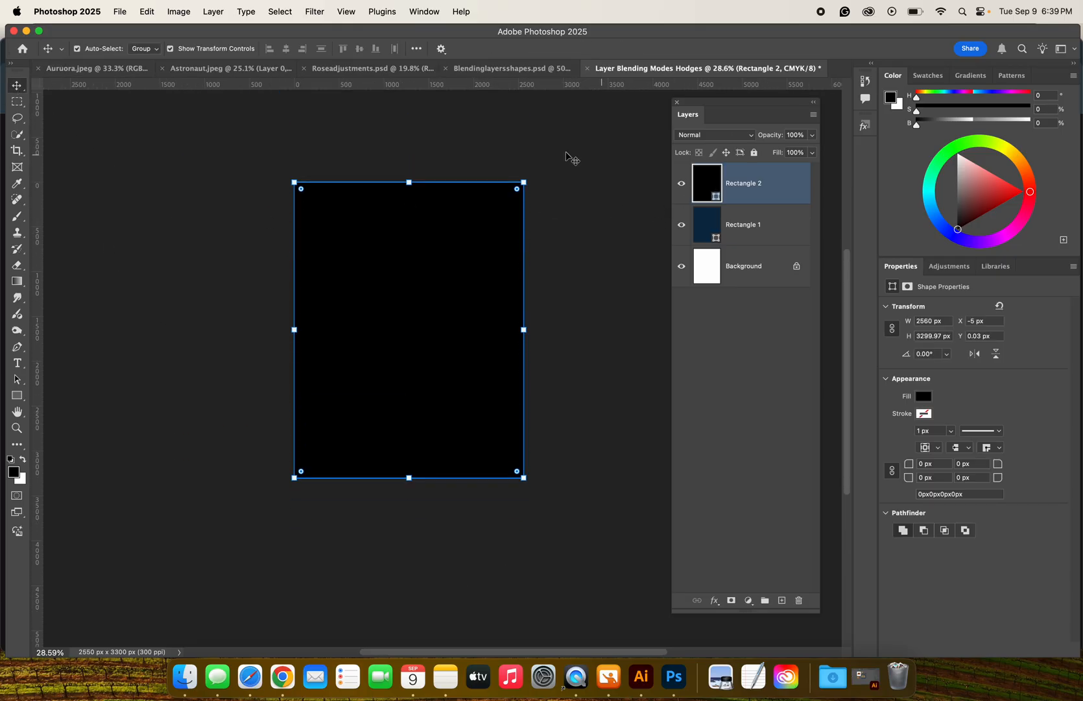
pyautogui.doubleClick(708, 182)
pyautogui.click(717, 299)
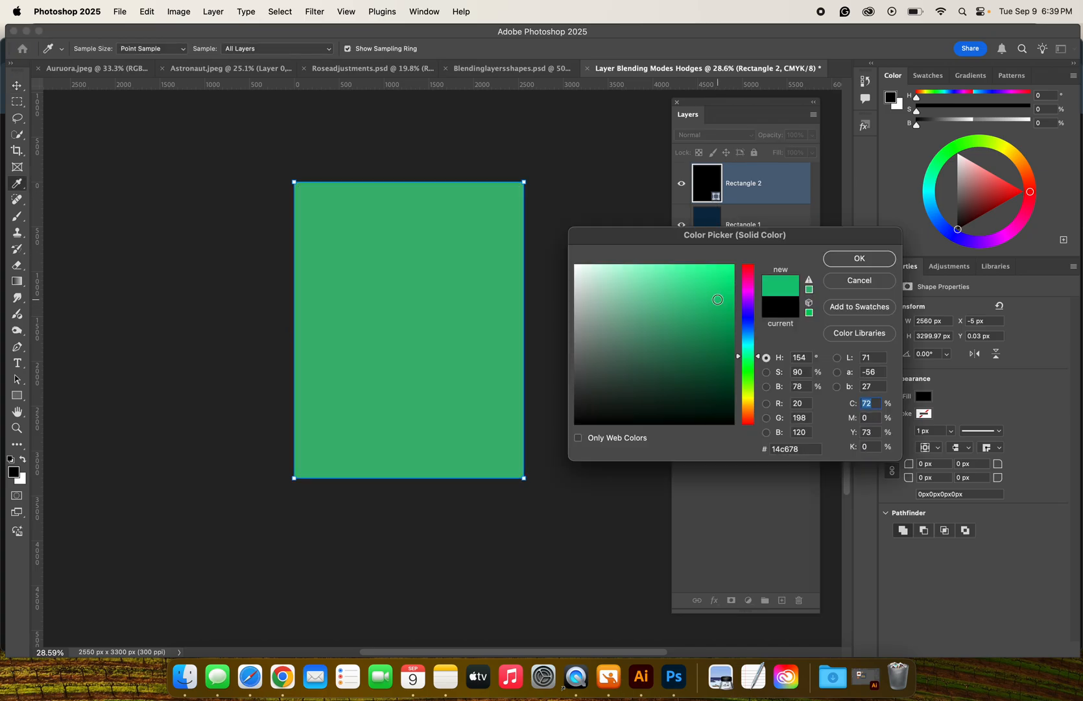
pyautogui.moveTo(717, 299)
pyautogui.mouseDown()
pyautogui.moveTo(672, 273)
pyautogui.moveTo(635, 283)
pyautogui.mouseUp()
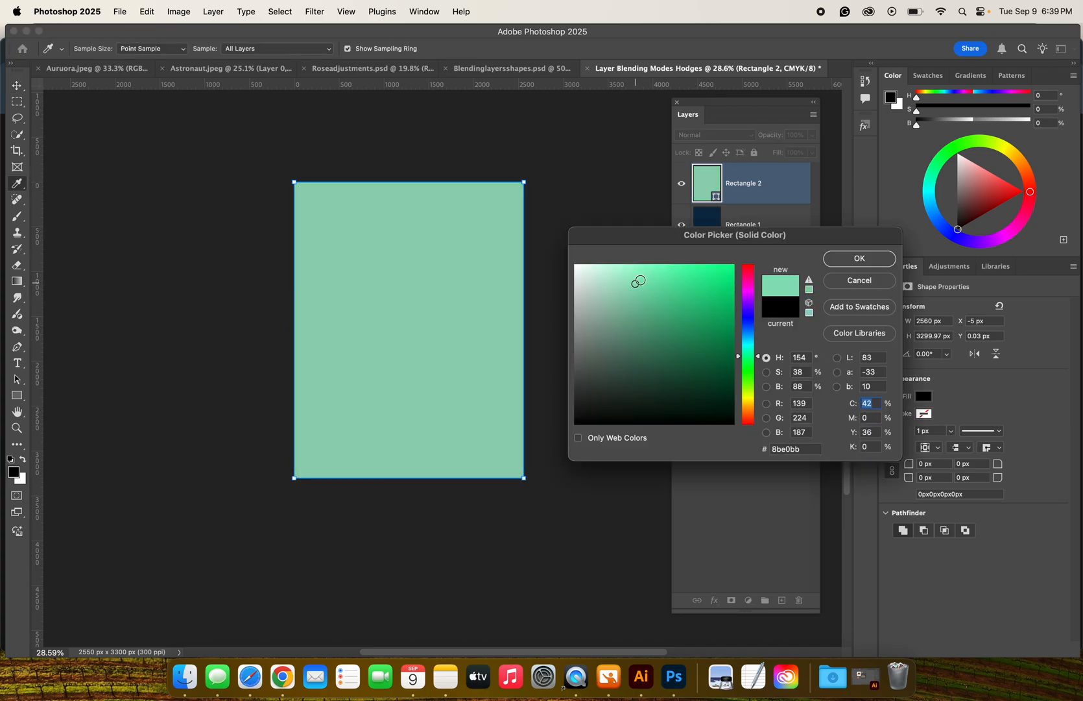
pyautogui.click(876, 262)
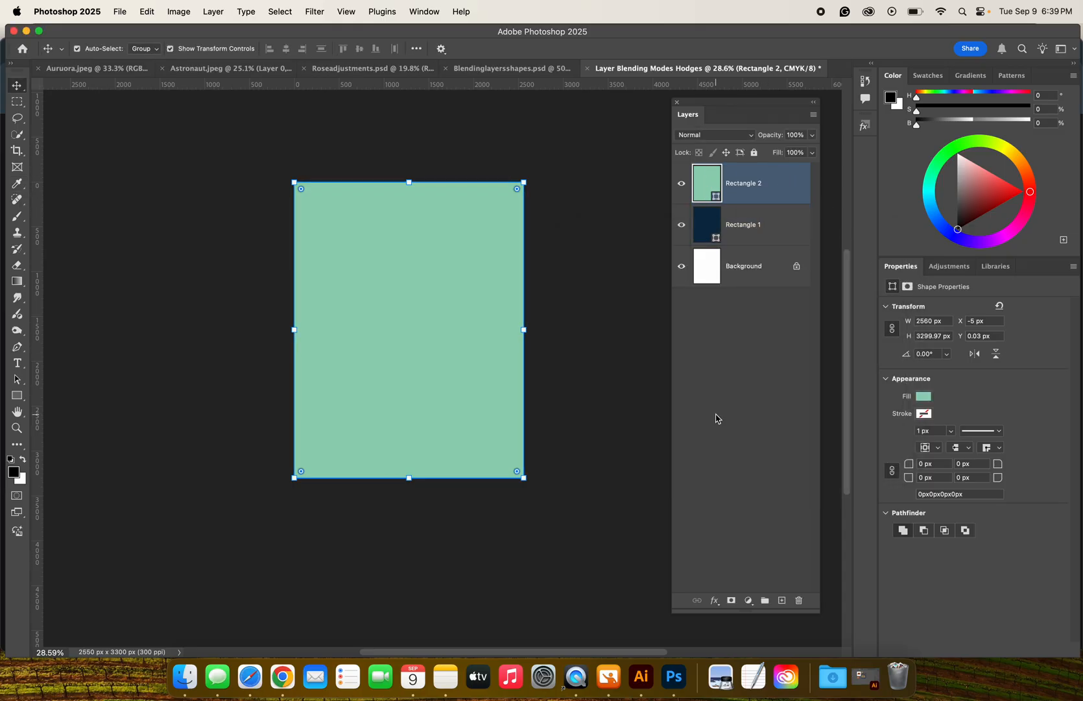
pyautogui.keyDown('shift'); pyautogui.click(759, 232); pyautogui.keyUp('shift')
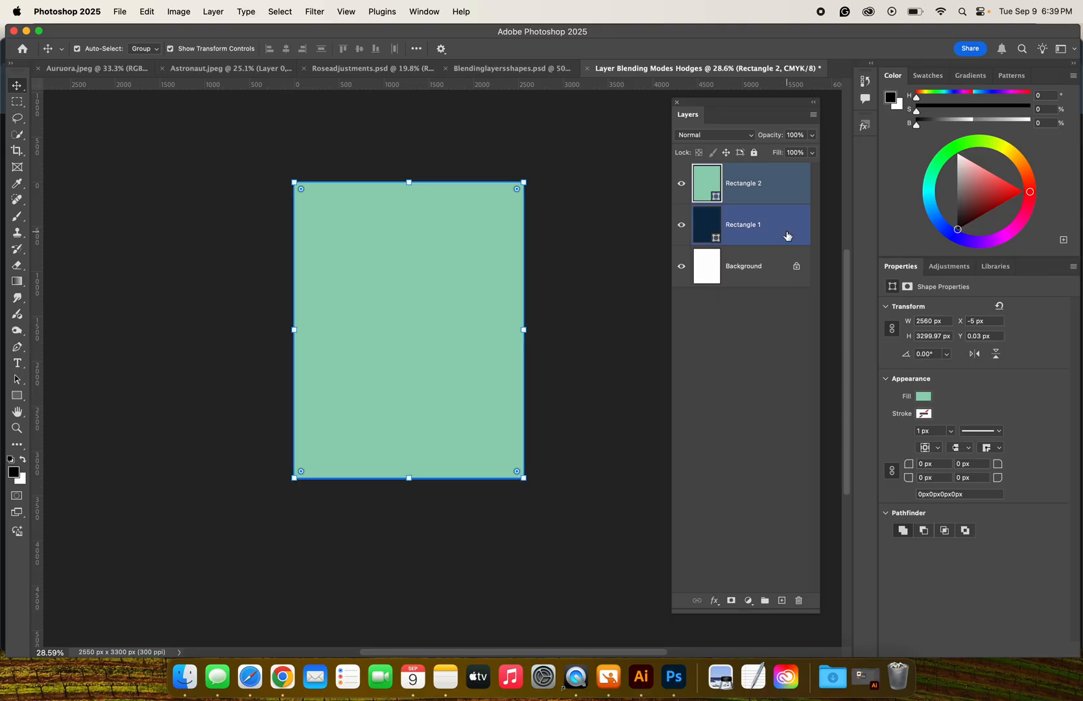
# - Name the Rectangle 1 layer 'Navy' and the Rectangle 2 layer 'Mint'
pyautogui.doubleClick(741, 225)
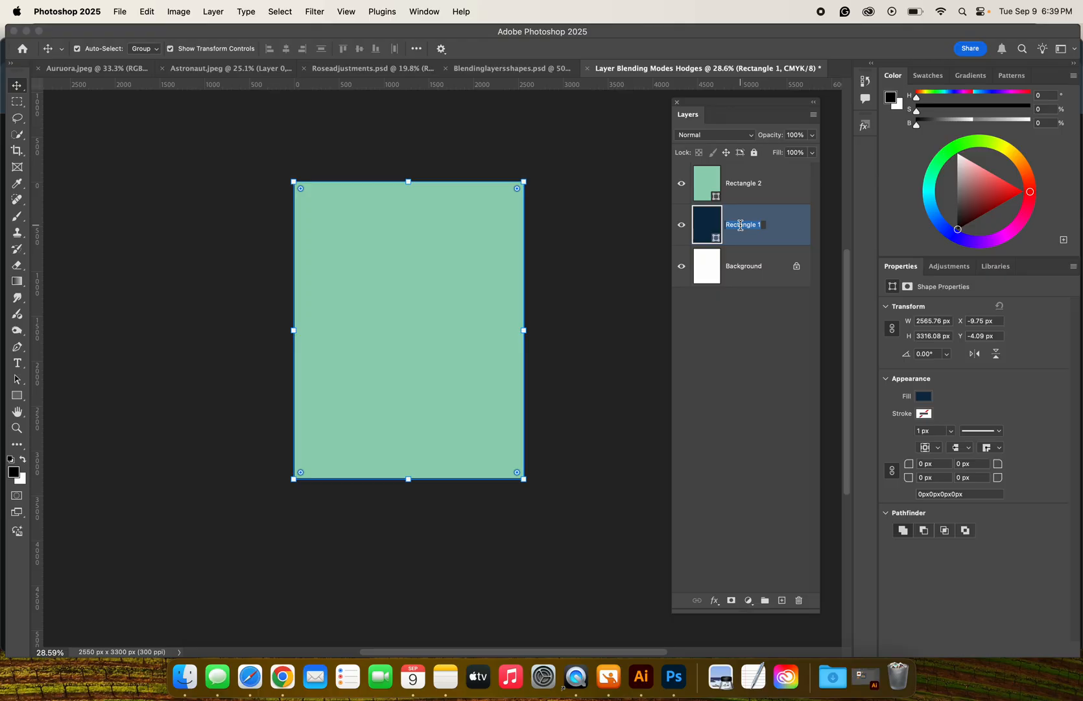
pyautogui.write('Navy')
pyautogui.doubleClick(751, 185)
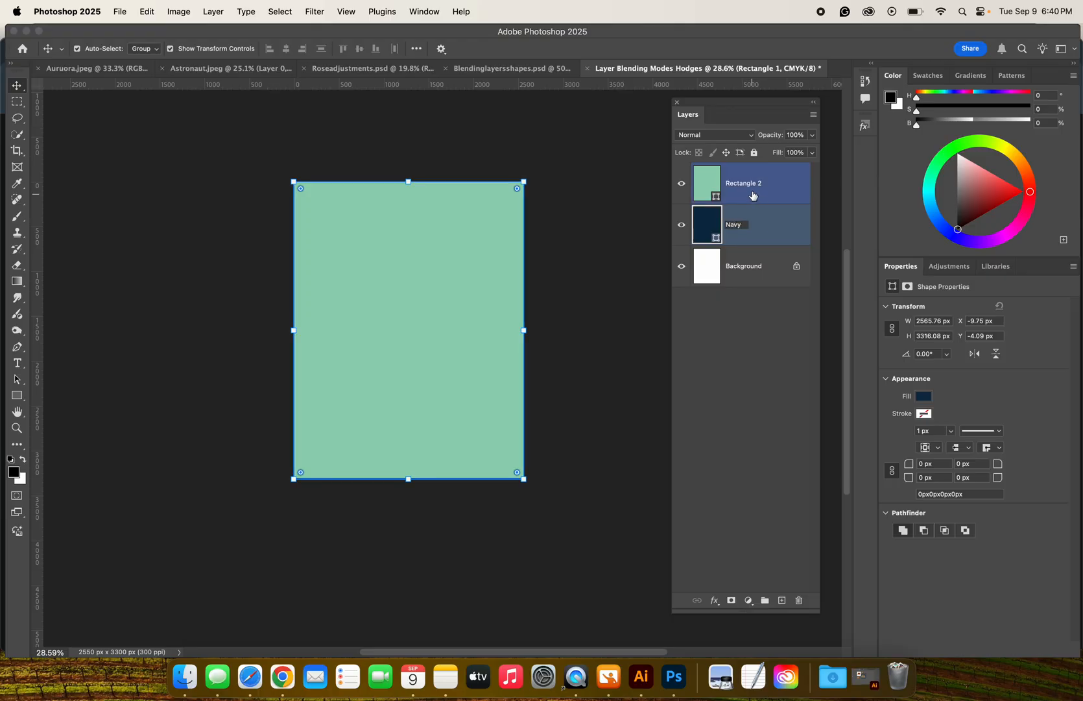
pyautogui.write('M')
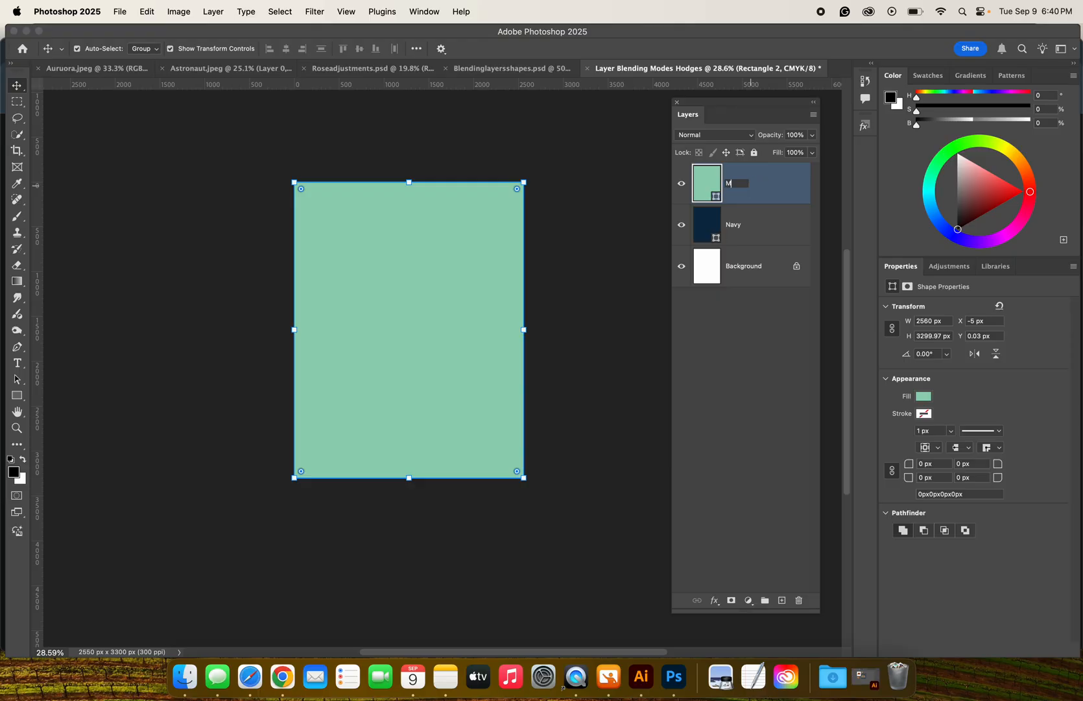
pyautogui.write('int')
pyautogui.press('Return')
pyautogui.click(126, 150)
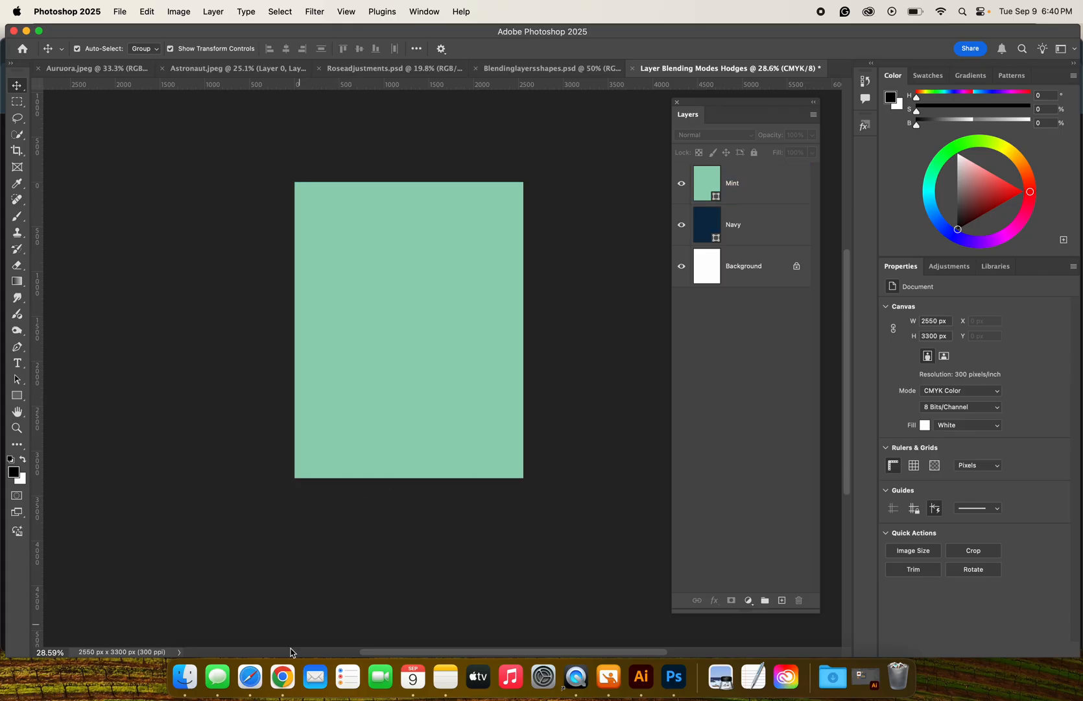
# - In Safari's Classroom page, expand the File for Photoshop post and open its moon.jpg attachment
pyautogui.click(256, 686)
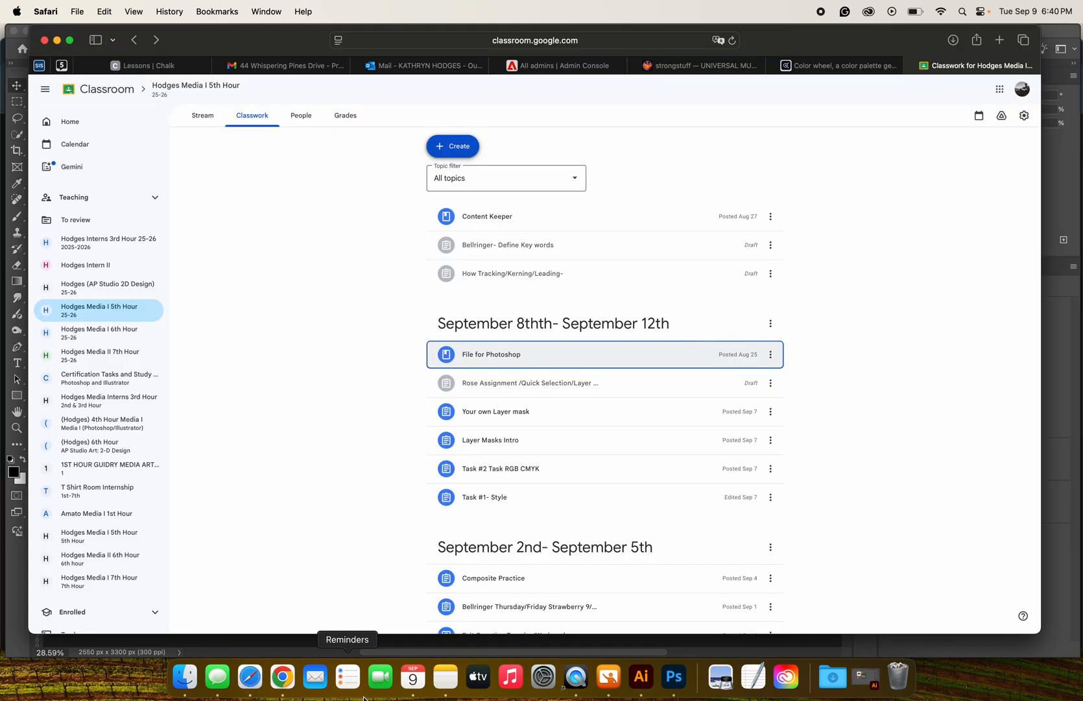
pyautogui.click(584, 355)
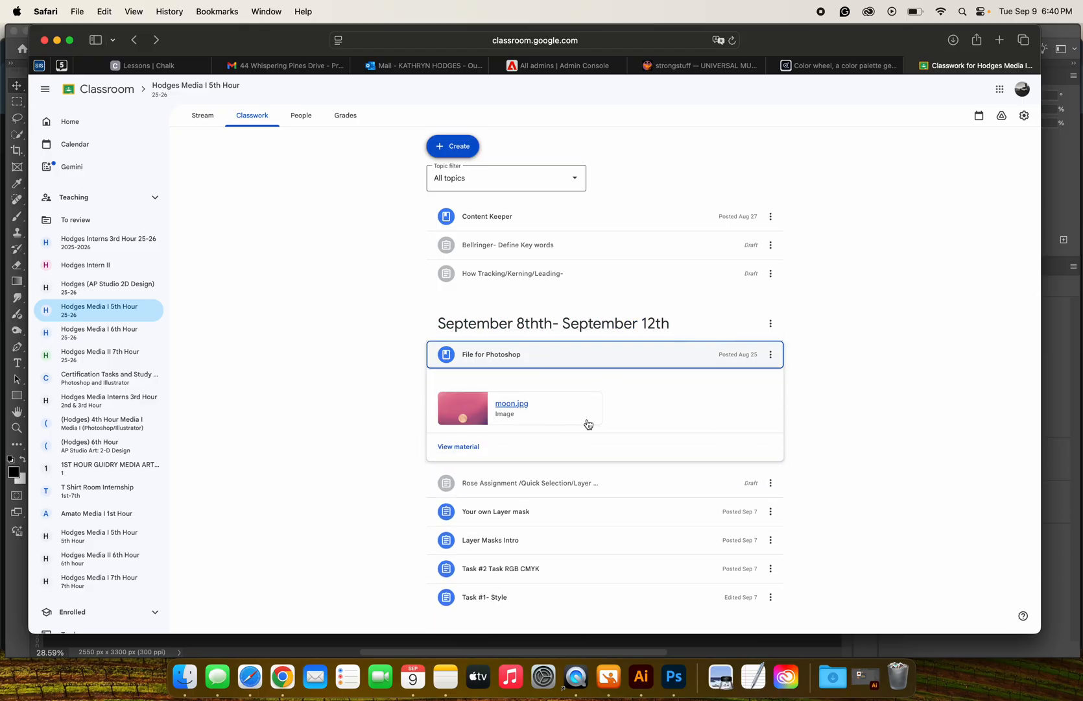
pyautogui.click(523, 409)
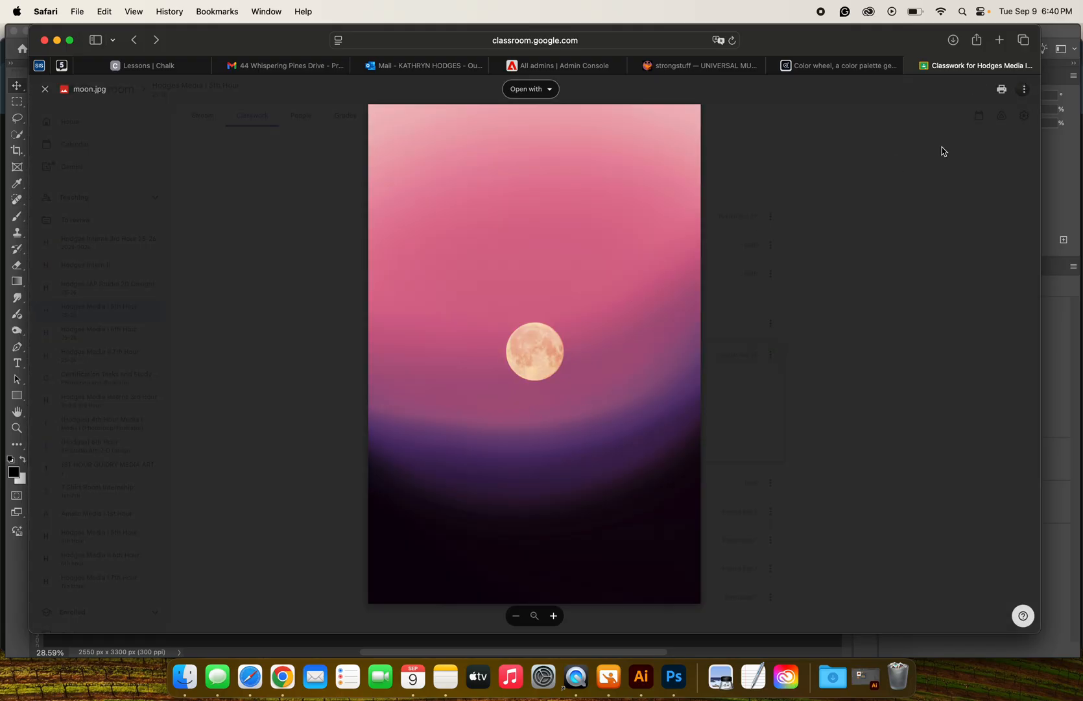
pyautogui.click(1025, 89)
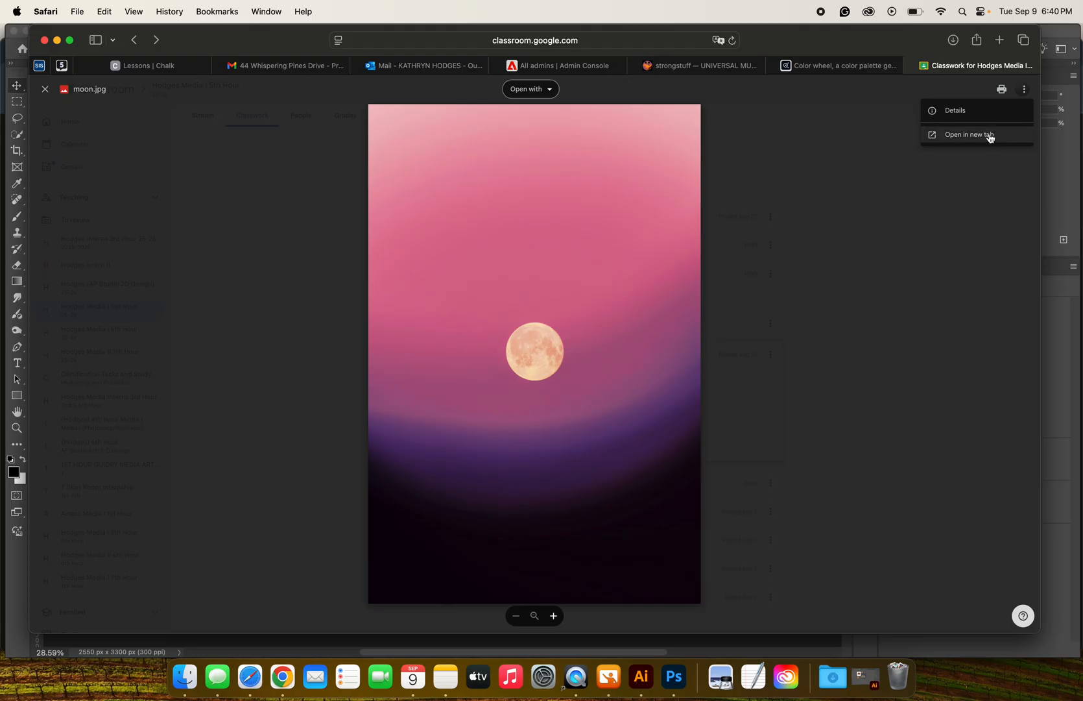
pyautogui.click(797, 242)
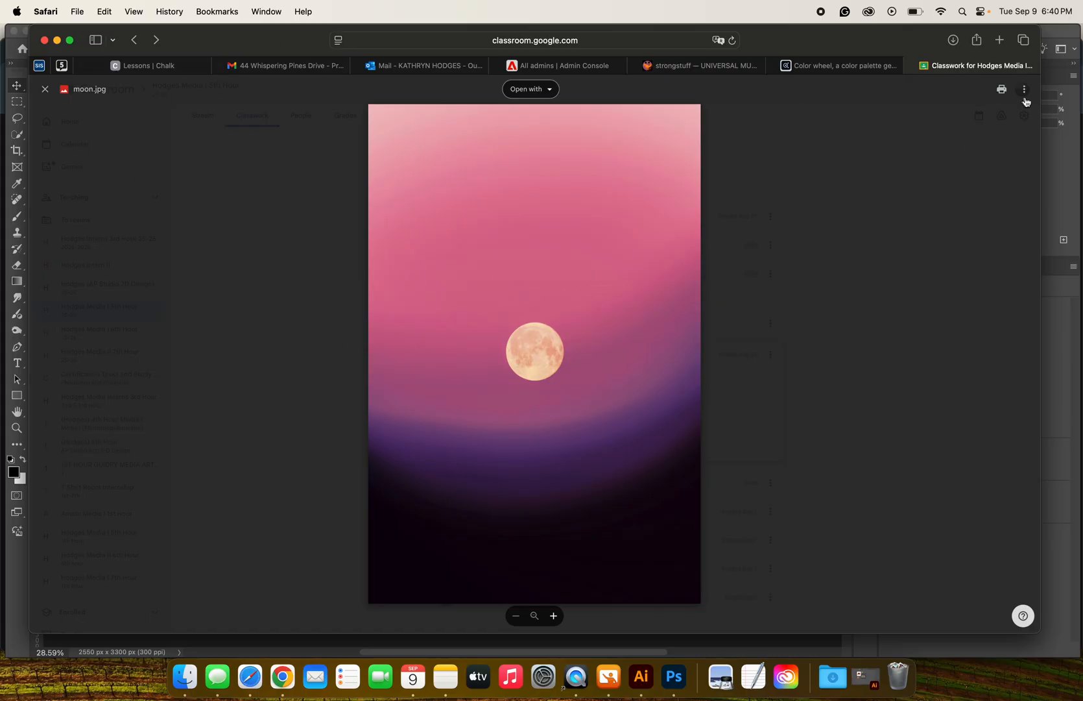
pyautogui.click(1026, 90)
# - Open moon.jpg in a new Drive tab, download it, and switch back to Photoshop
pyautogui.click(985, 133)
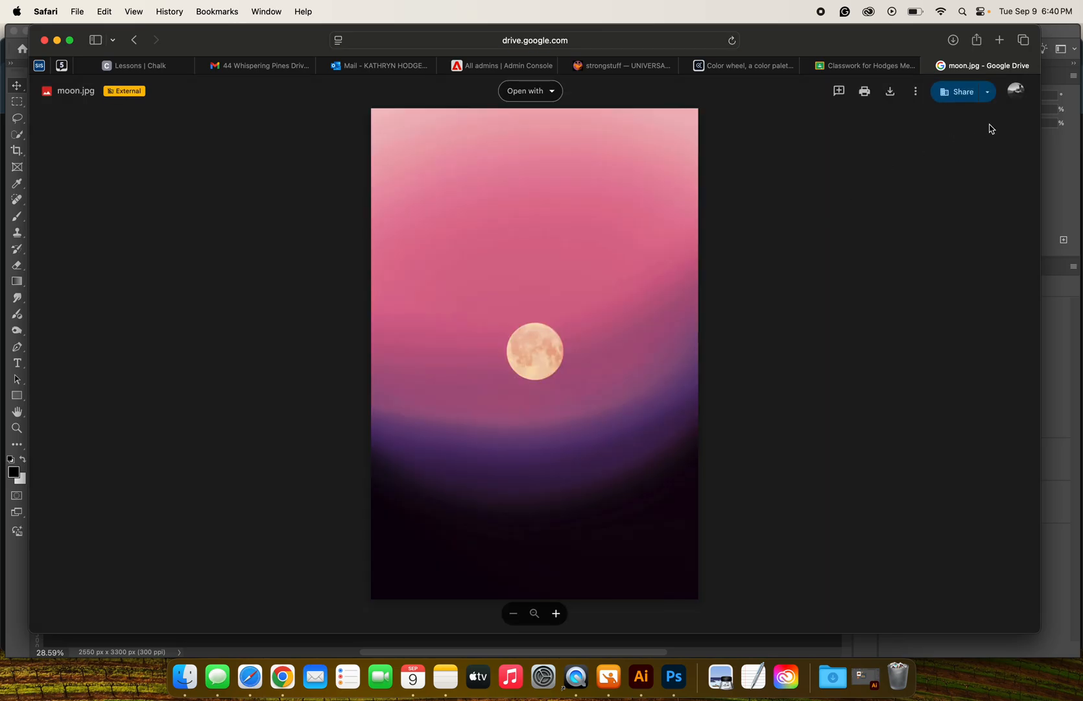
pyautogui.click(894, 94)
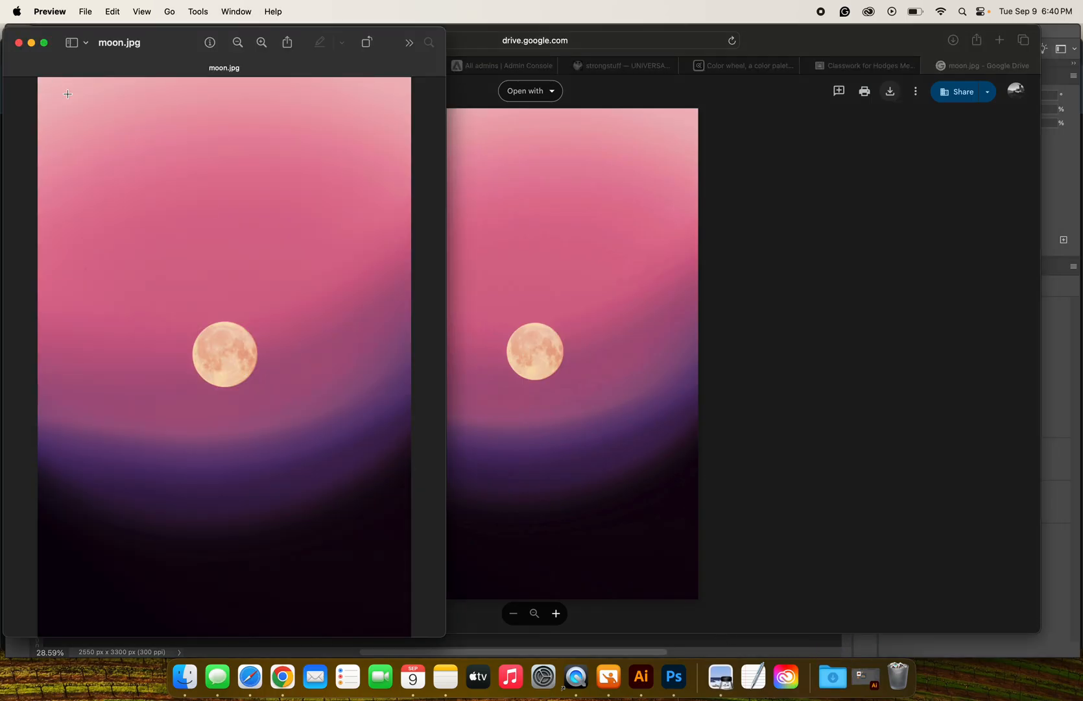
pyautogui.click(674, 683)
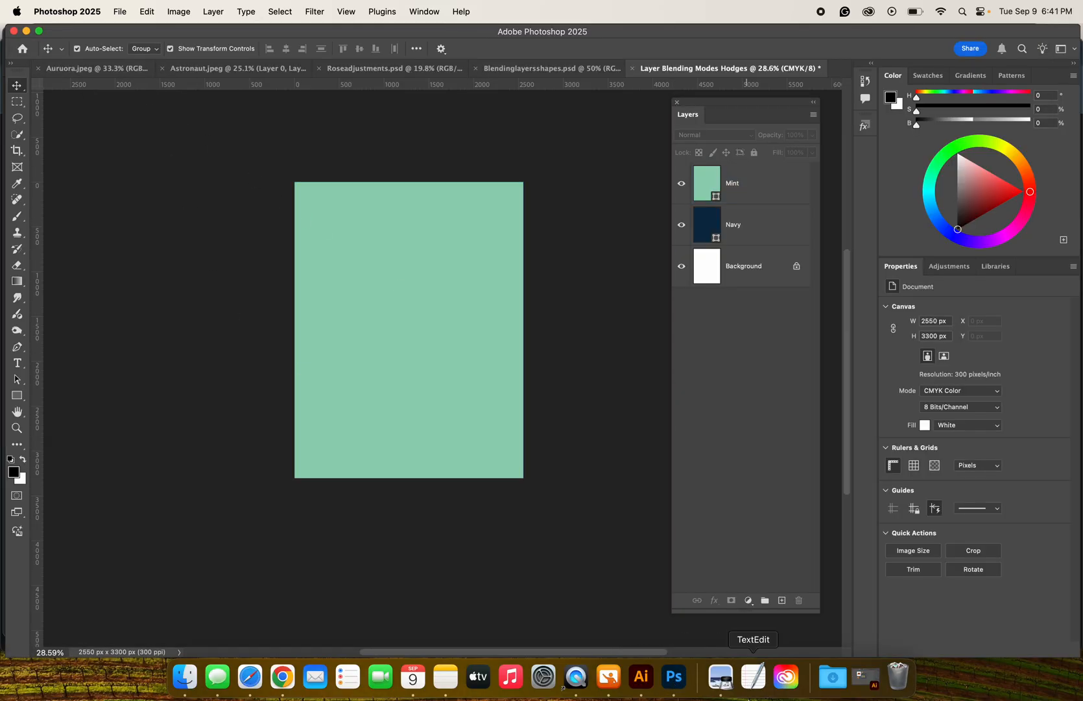
# - Open moon.jpg from Downloads through File > Open, locating it by searching 'moon'
pyautogui.click(674, 676)
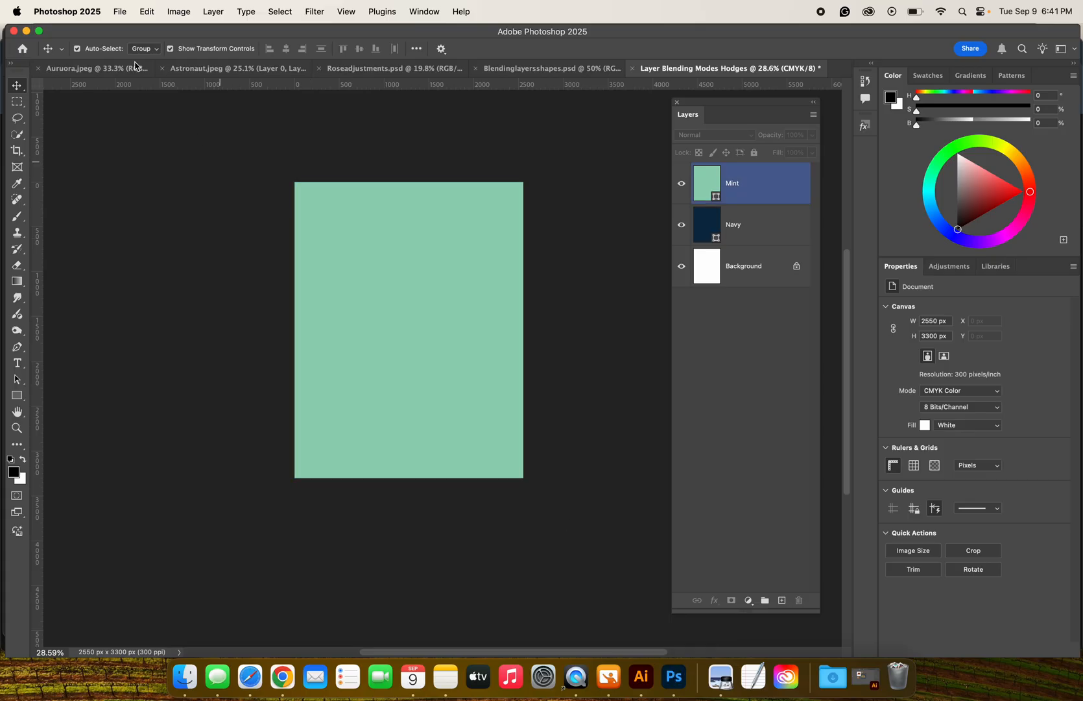
pyautogui.click(118, 13)
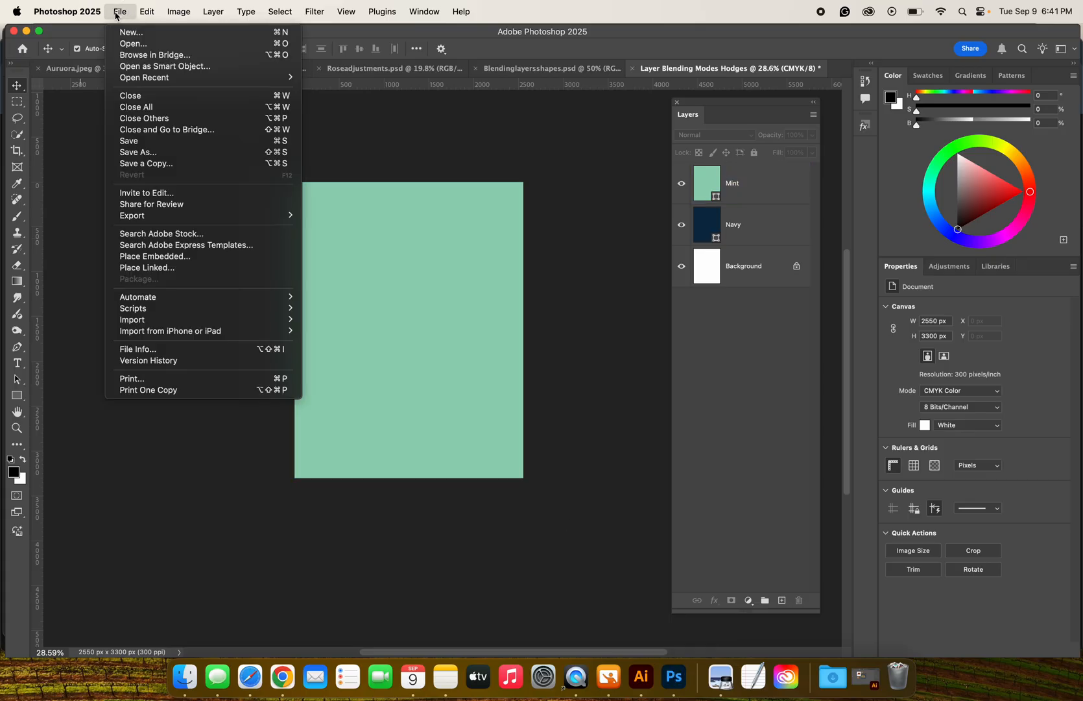
pyautogui.click(129, 44)
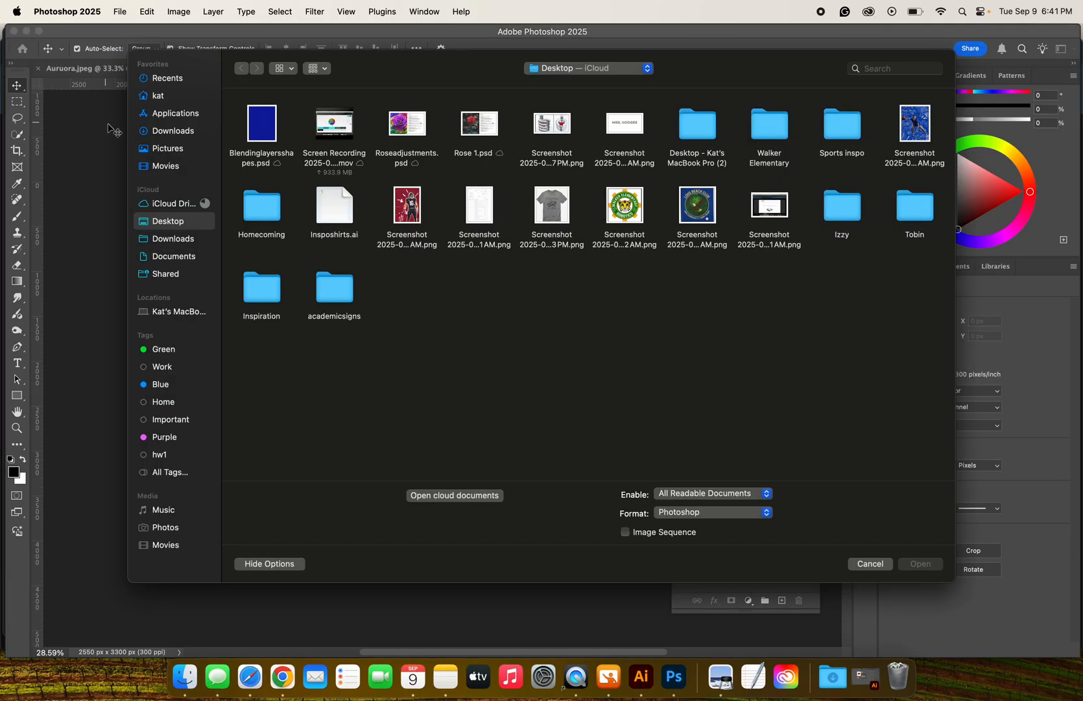
pyautogui.click(177, 238)
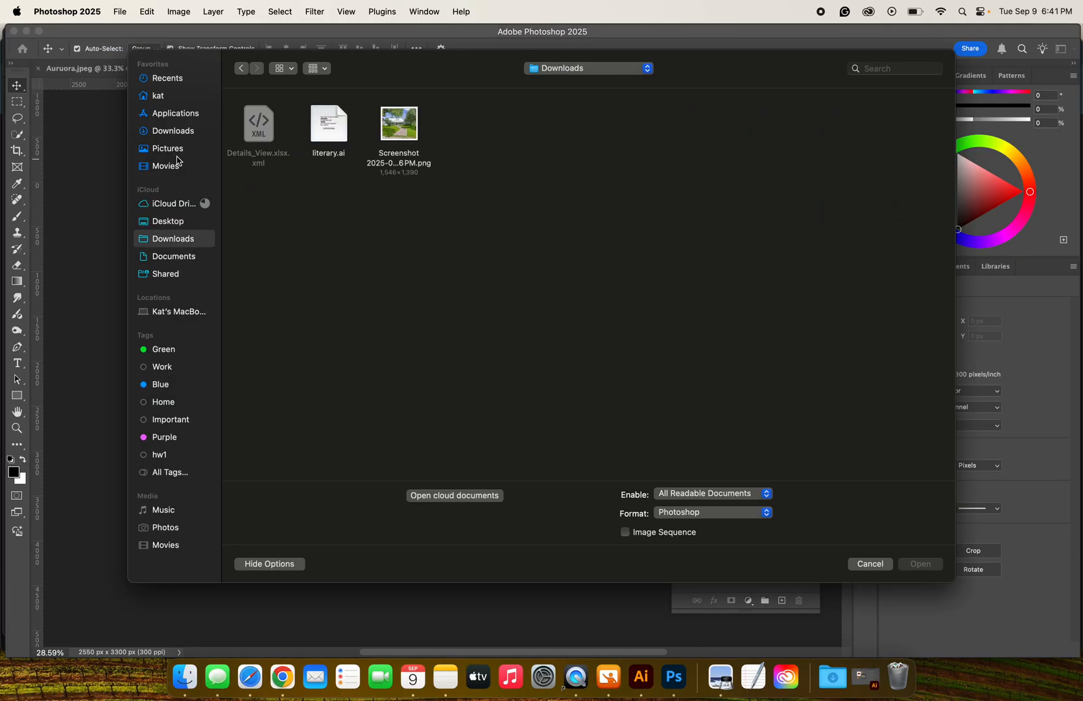
pyautogui.click(179, 133)
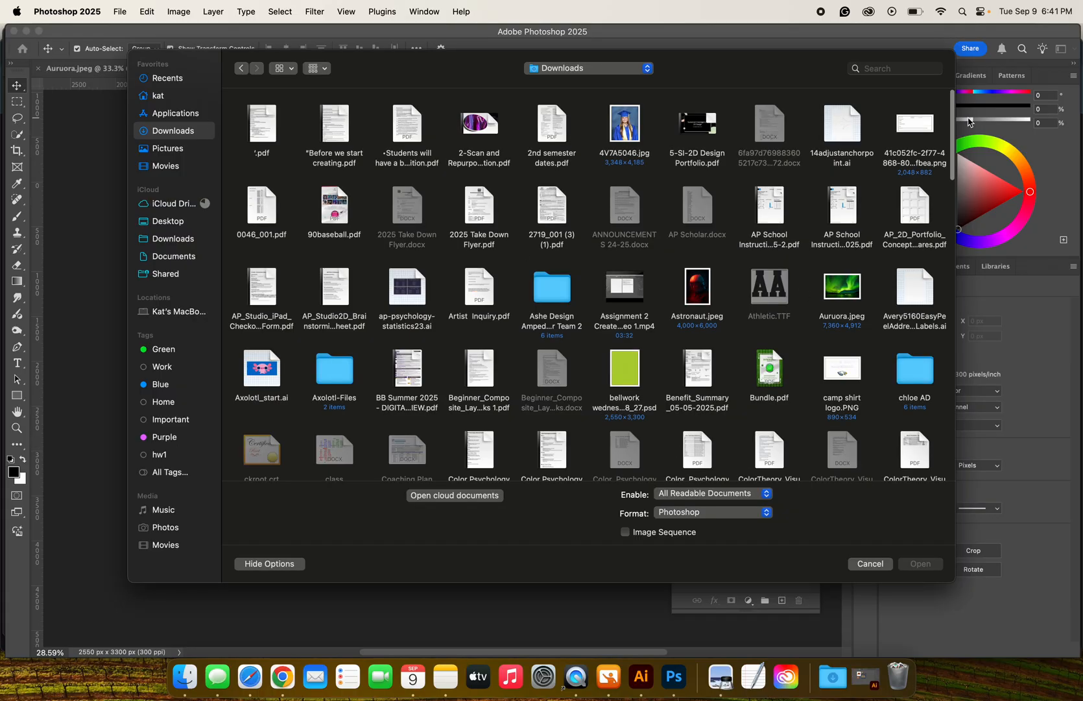
pyautogui.click(885, 77)
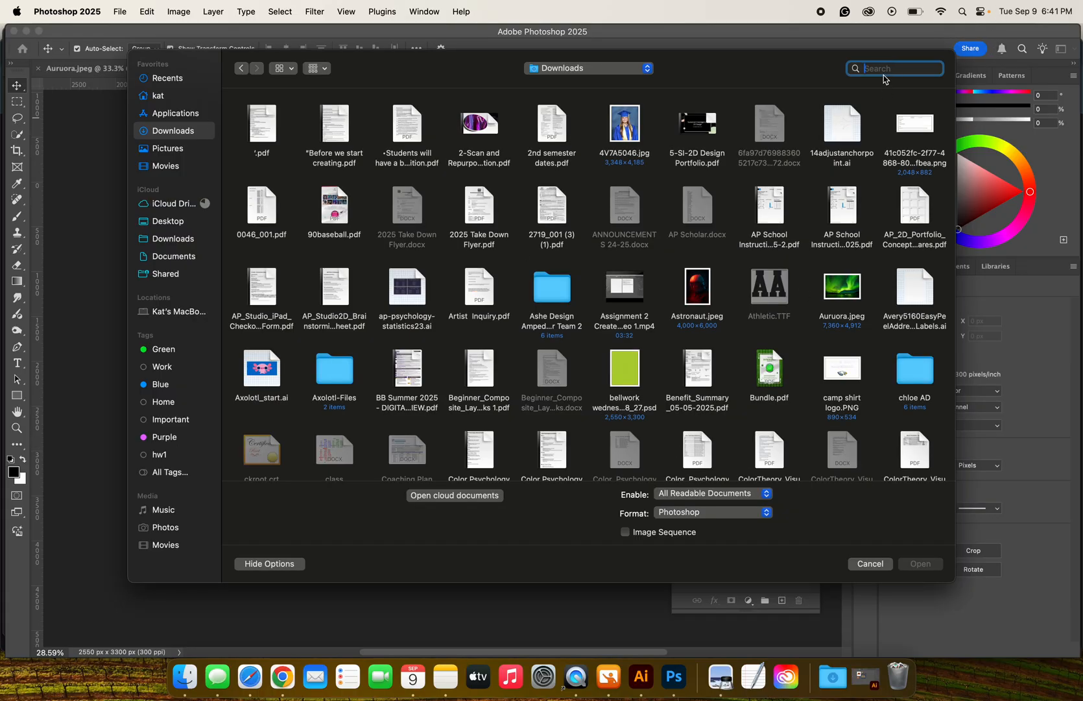
pyautogui.write('moon')
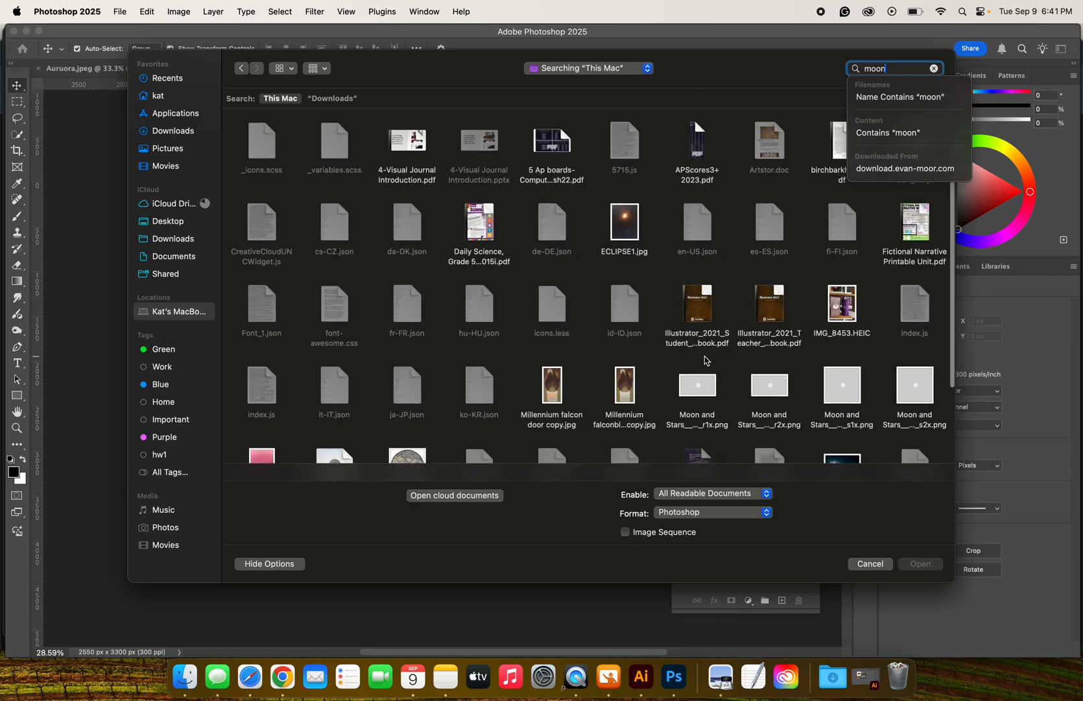
pyautogui.scroll(-5, 705, 361)
pyautogui.click(262, 332)
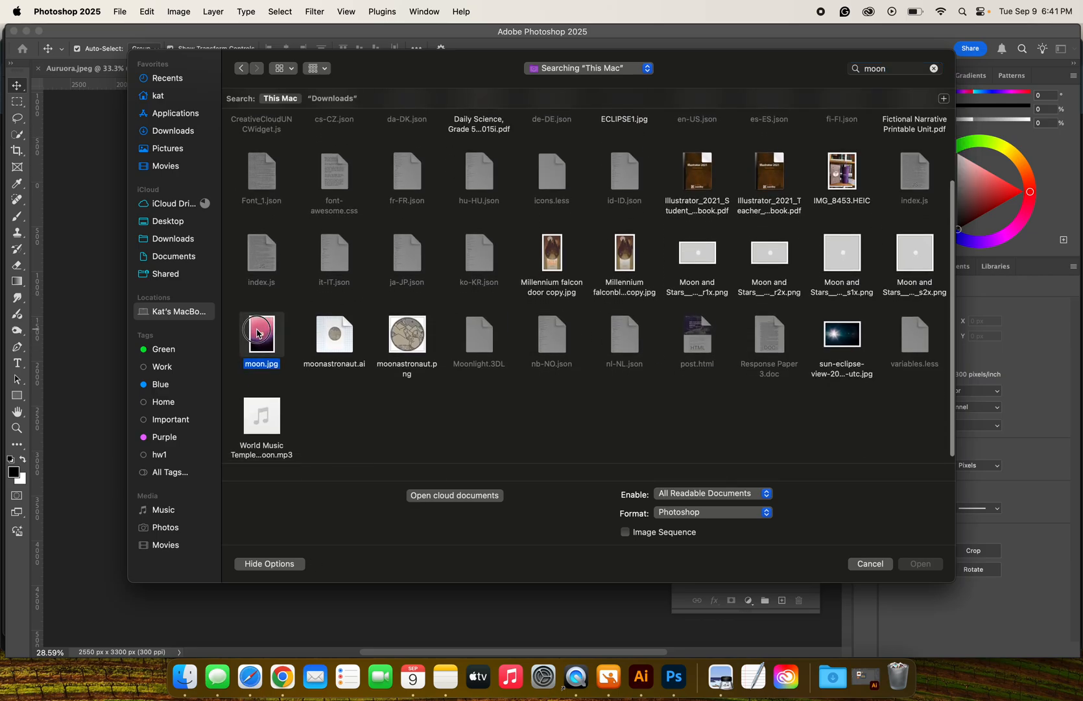
pyautogui.click(921, 564)
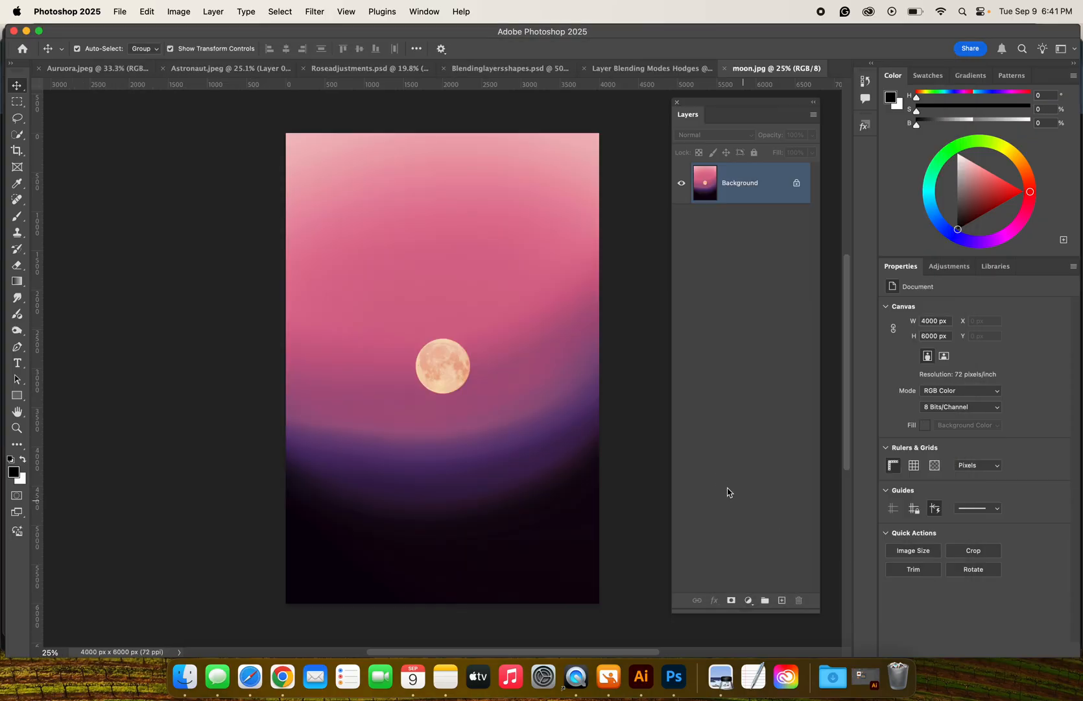
# - Marquee-select the whole moon.jpg photo, then return to the poster document
pyautogui.click(652, 68)
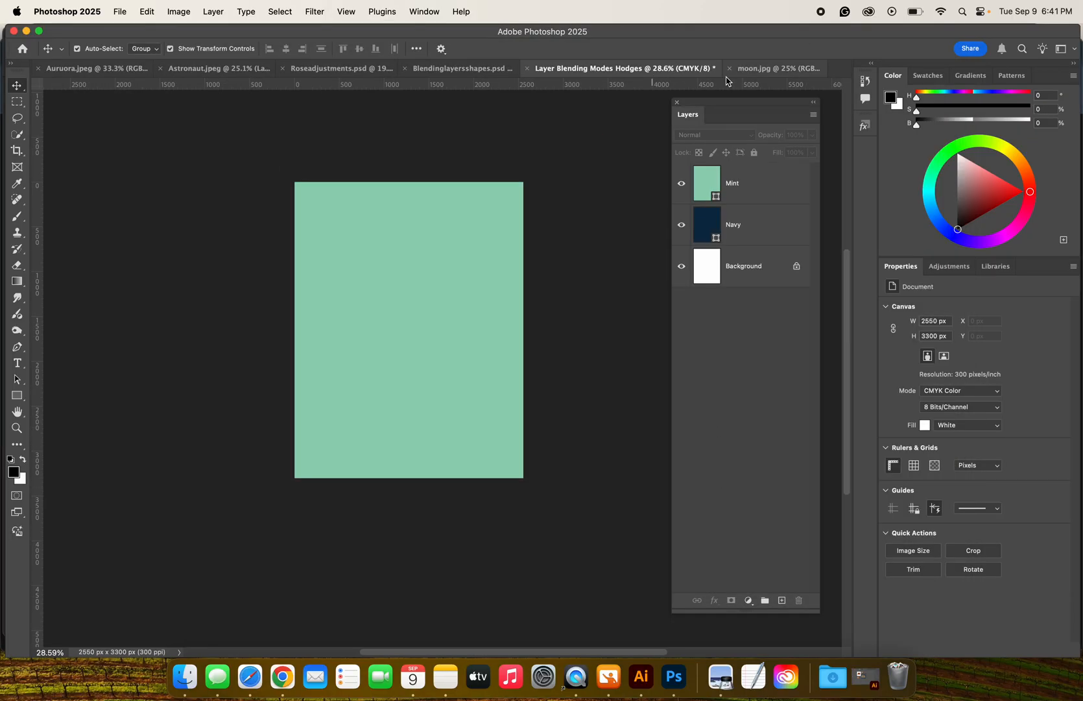
pyautogui.click(766, 71)
pyautogui.click(690, 71)
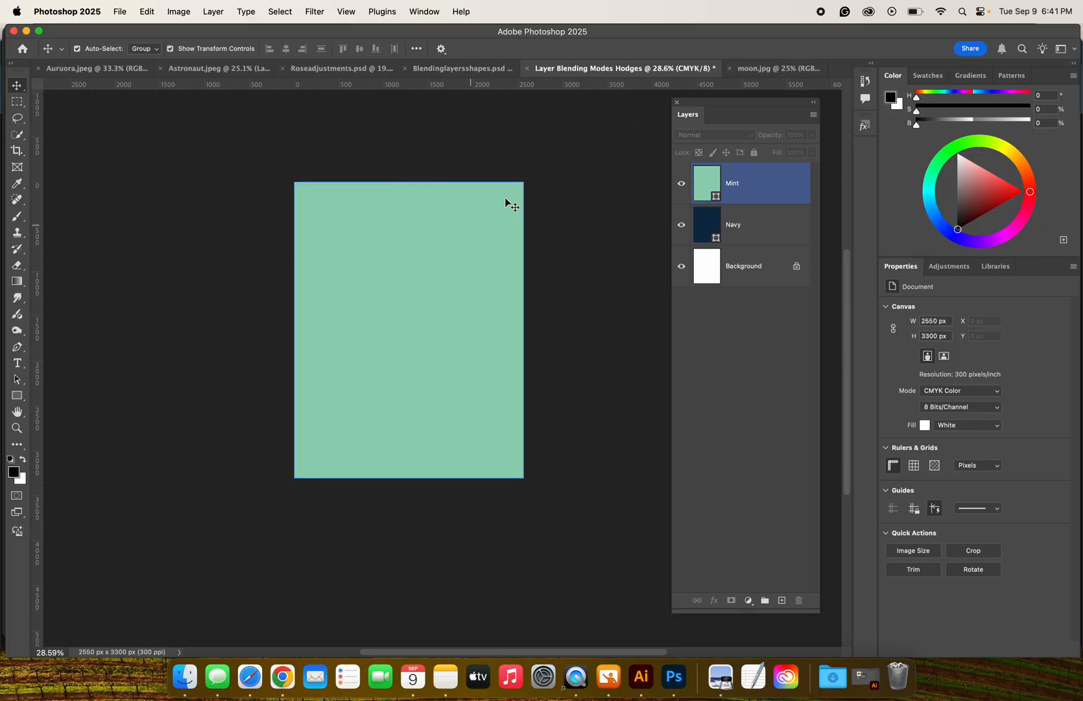
pyautogui.click(783, 73)
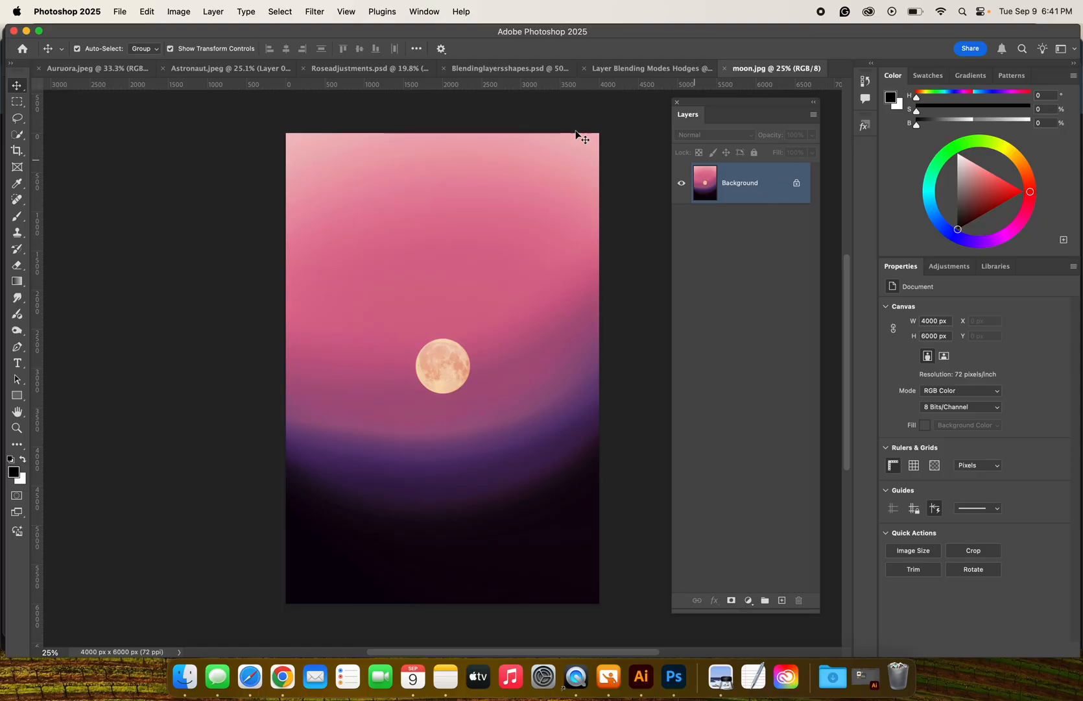
pyautogui.click(17, 103)
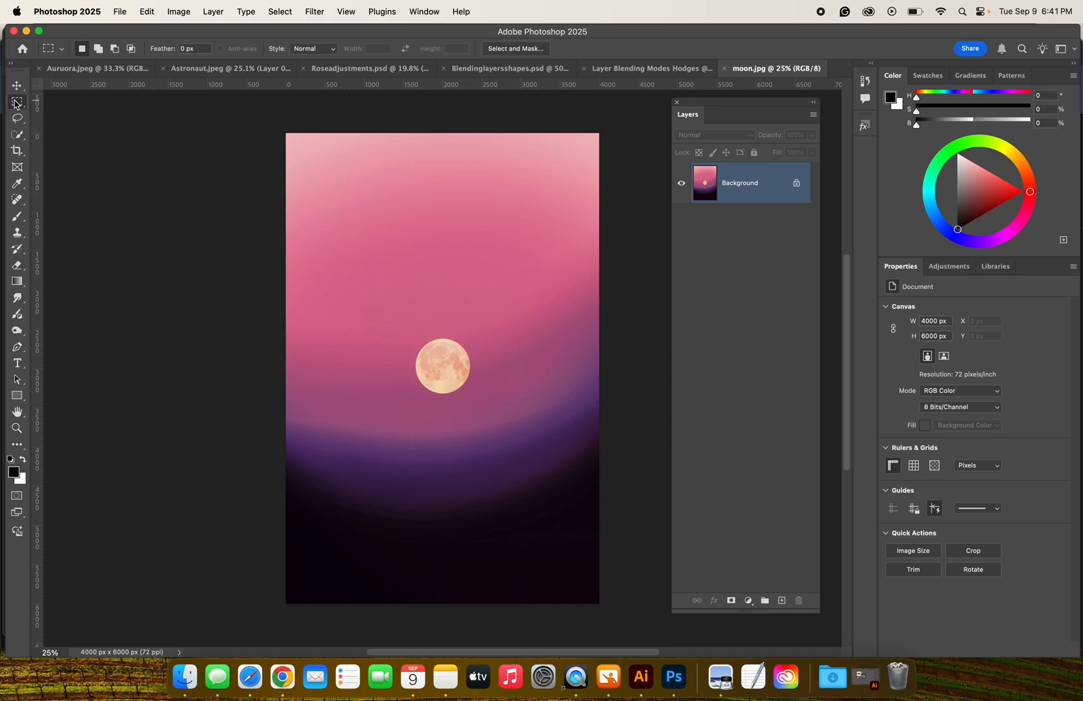
pyautogui.scroll(-1, 279, 160)
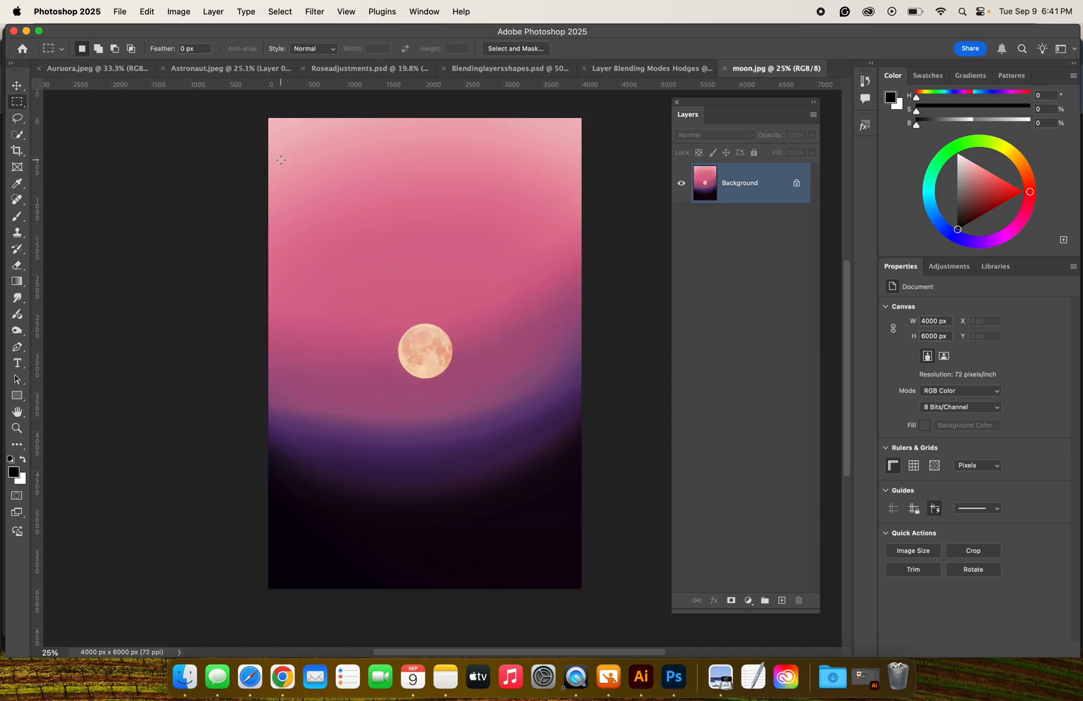
pyautogui.click(267, 118)
pyautogui.moveTo(267, 119); pyautogui.dragTo(586, 594)
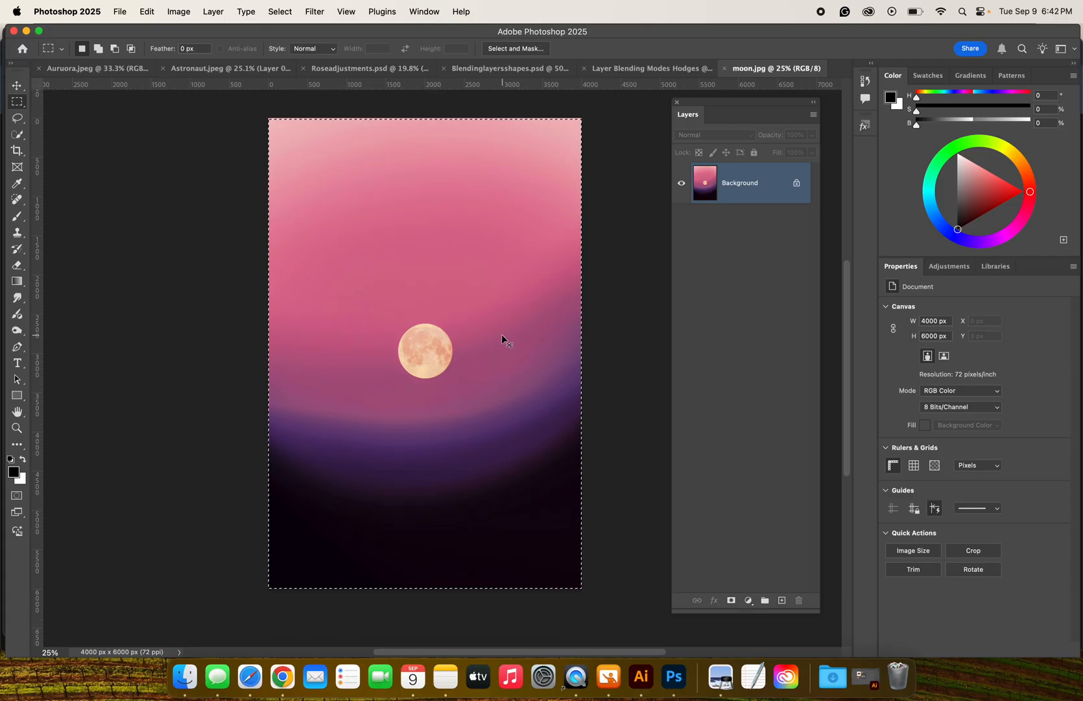
pyautogui.click(698, 72)
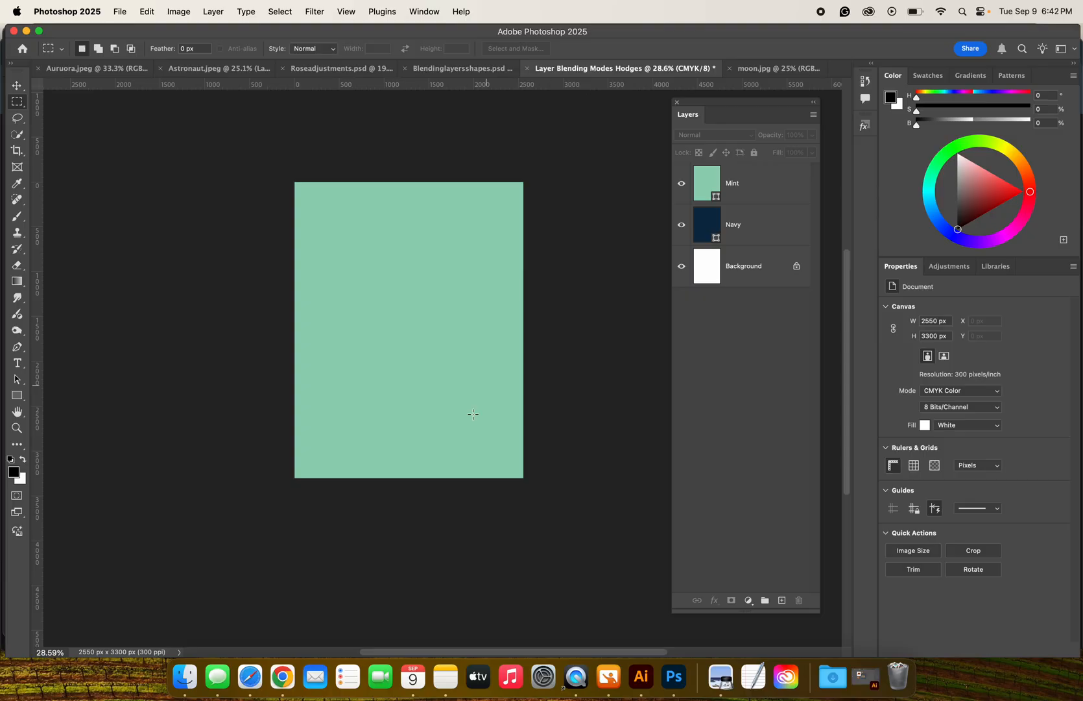
# - Paste the moon photo as Layer 1 and free-transform it down to fill the page
pyautogui.press('super+v')
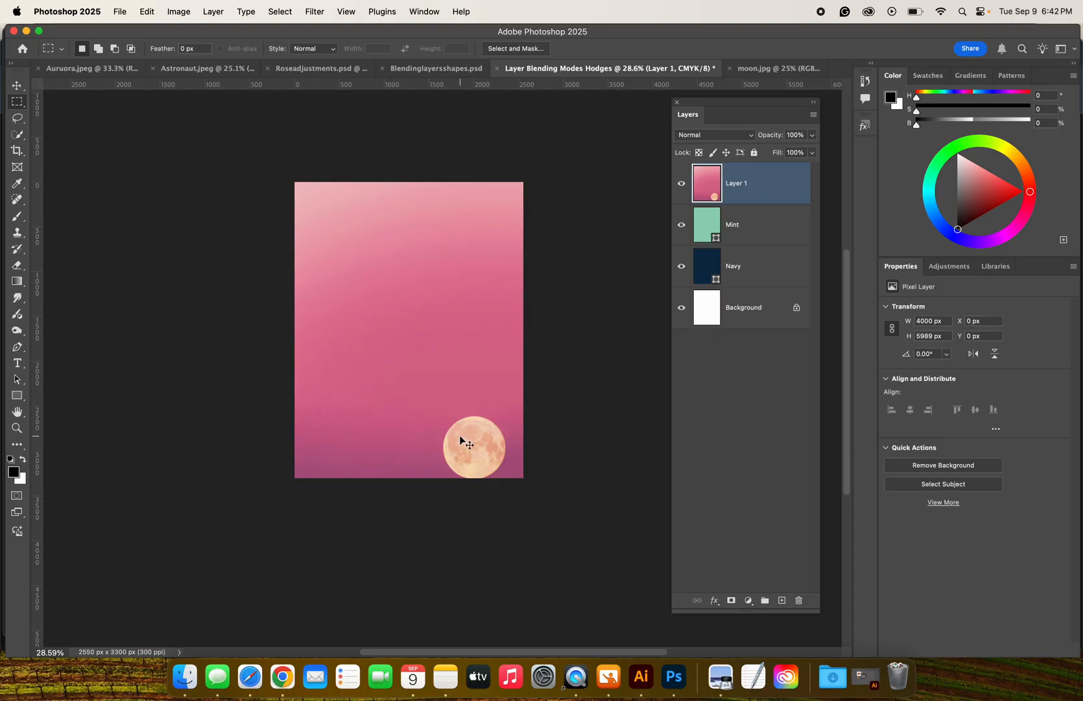
pyautogui.press('super+t')
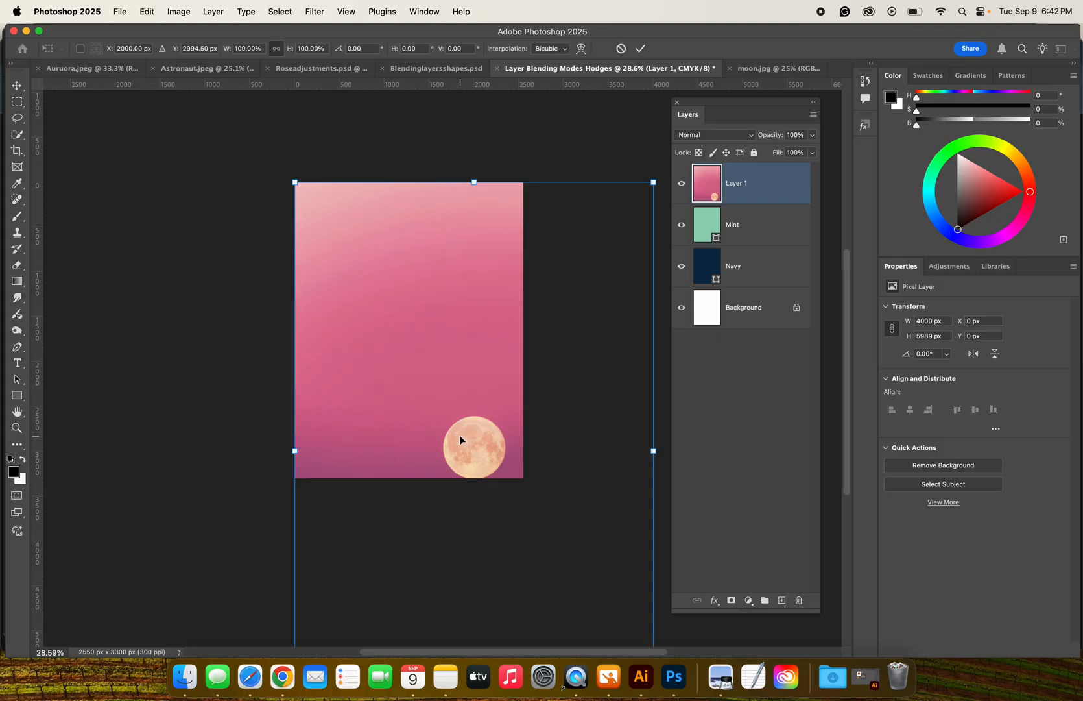
pyautogui.scroll(-5, 459, 440)
pyautogui.hscroll(2, 460, 440)
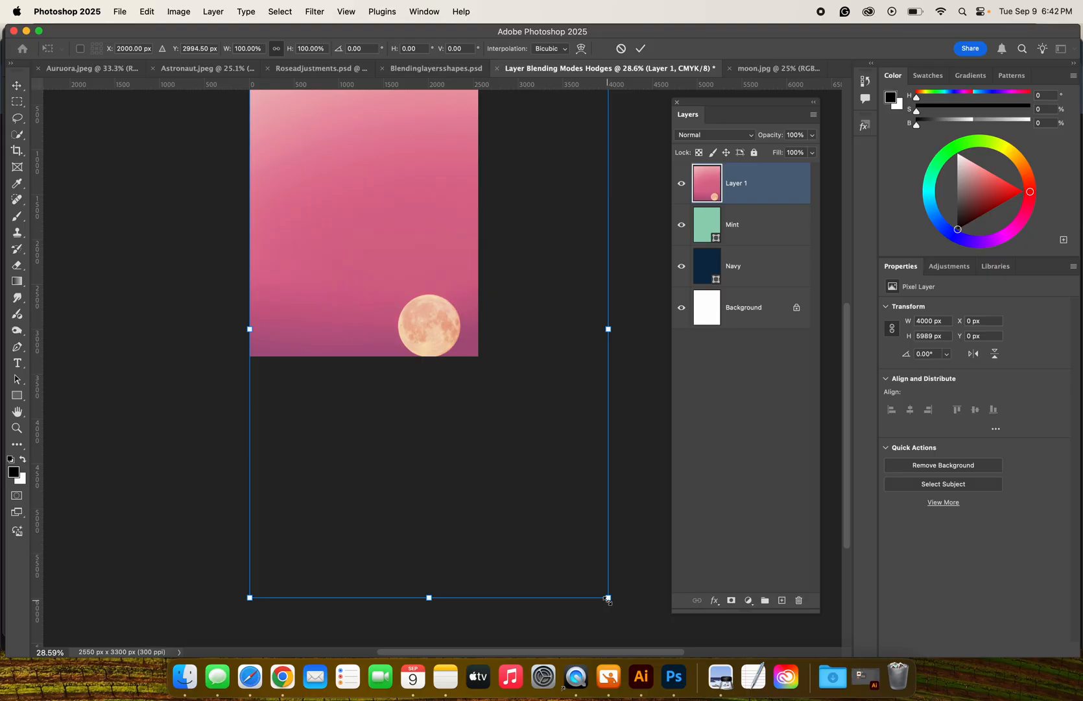
pyautogui.moveTo(608, 598); pyautogui.dragTo(479, 360)
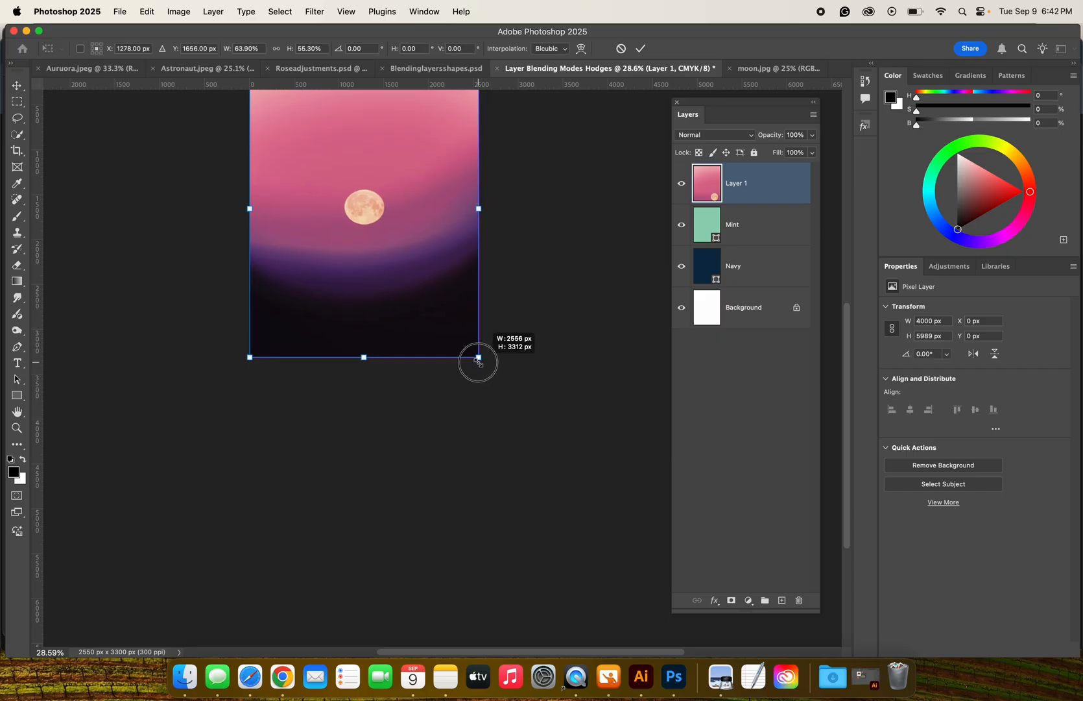
pyautogui.moveTo(478, 358); pyautogui.dragTo(478, 358)
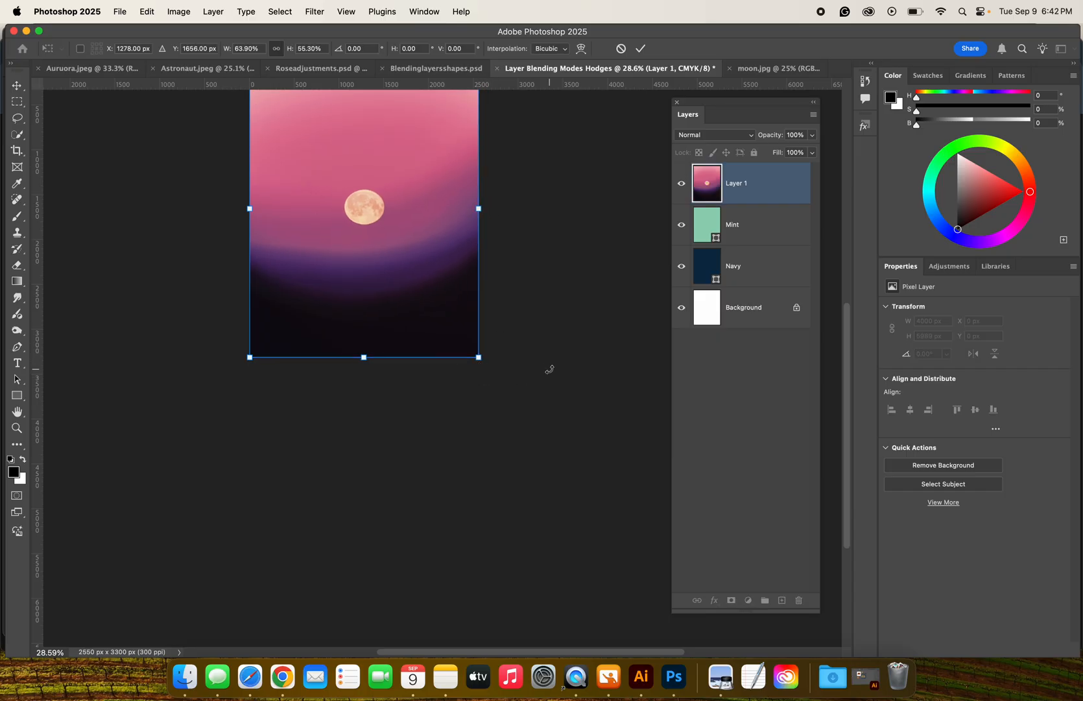
pyautogui.scroll(5, 550, 368)
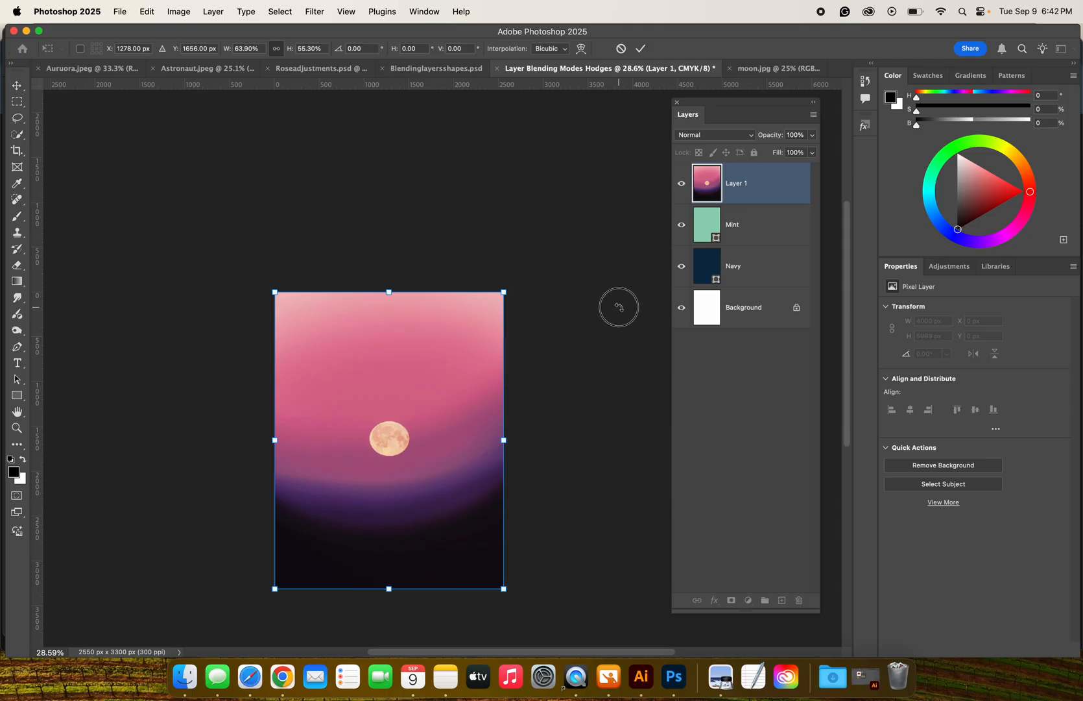
pyautogui.click(15, 87)
pyautogui.click(234, 195)
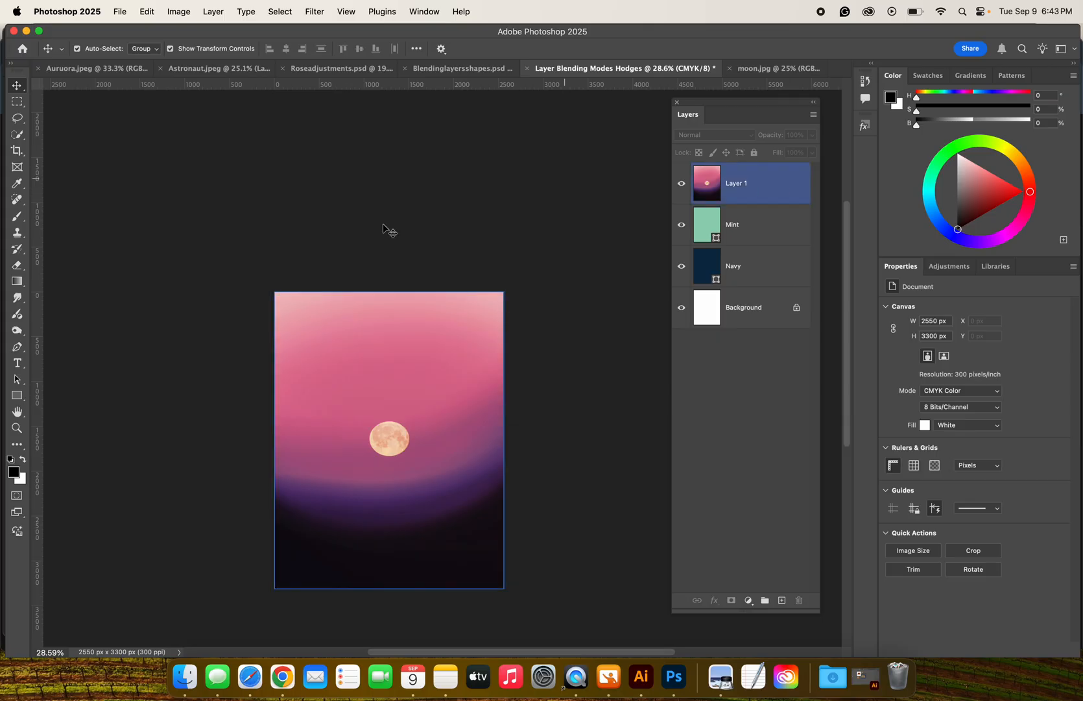
# - Drag the moon Layer 1 beneath Mint in the Layers panel, leaving Mint selected
pyautogui.scroll(-5, 403, 399)
pyautogui.click(744, 227)
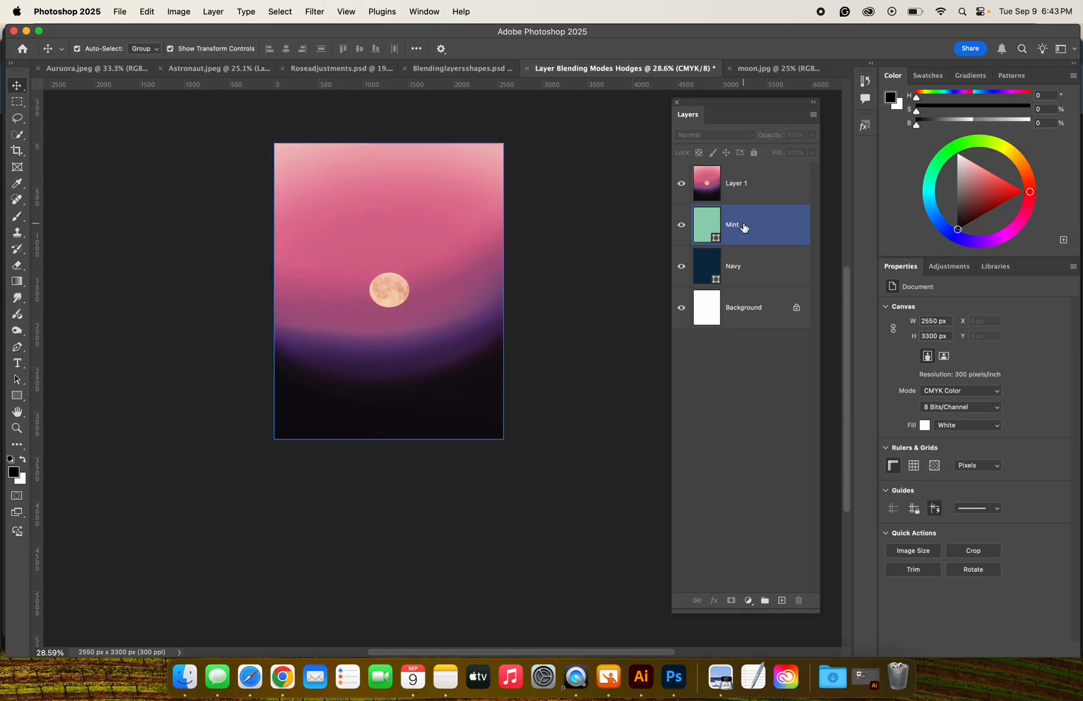
pyautogui.click(737, 192)
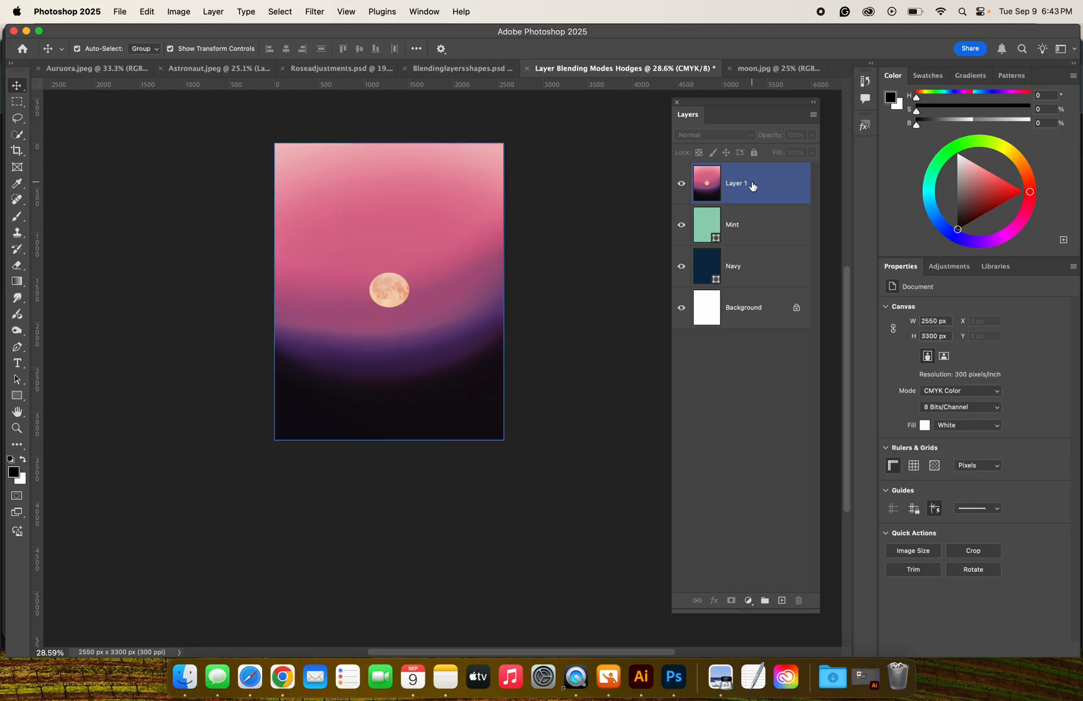
pyautogui.moveTo(753, 187)
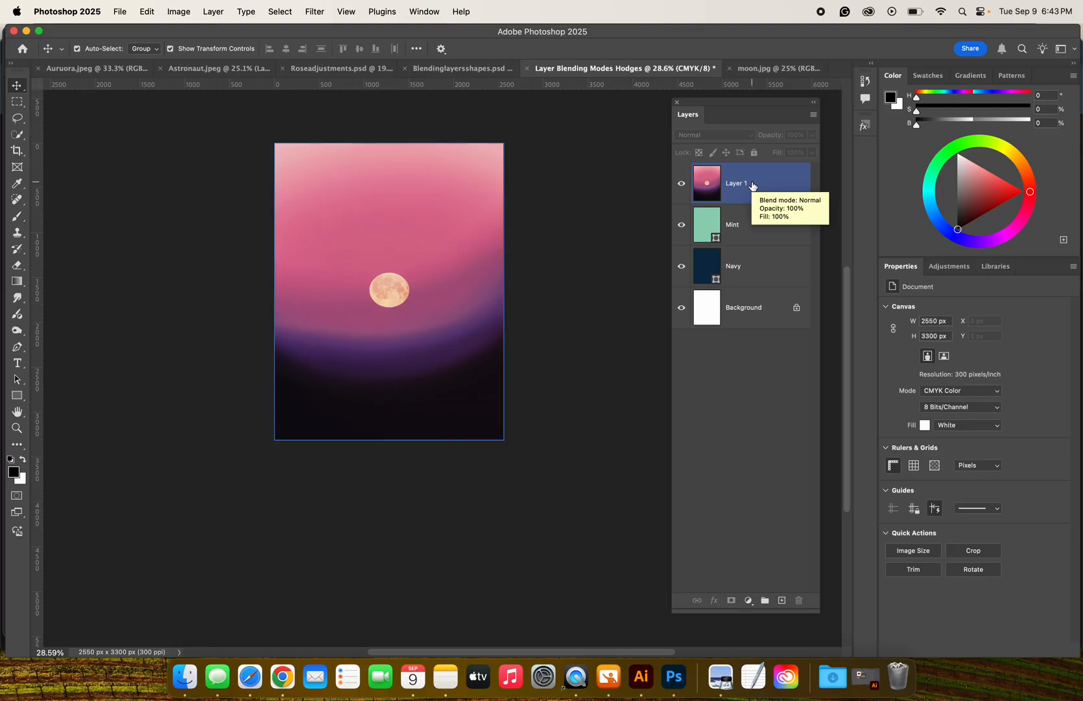
pyautogui.moveTo(752, 184); pyautogui.dragTo(750, 250)
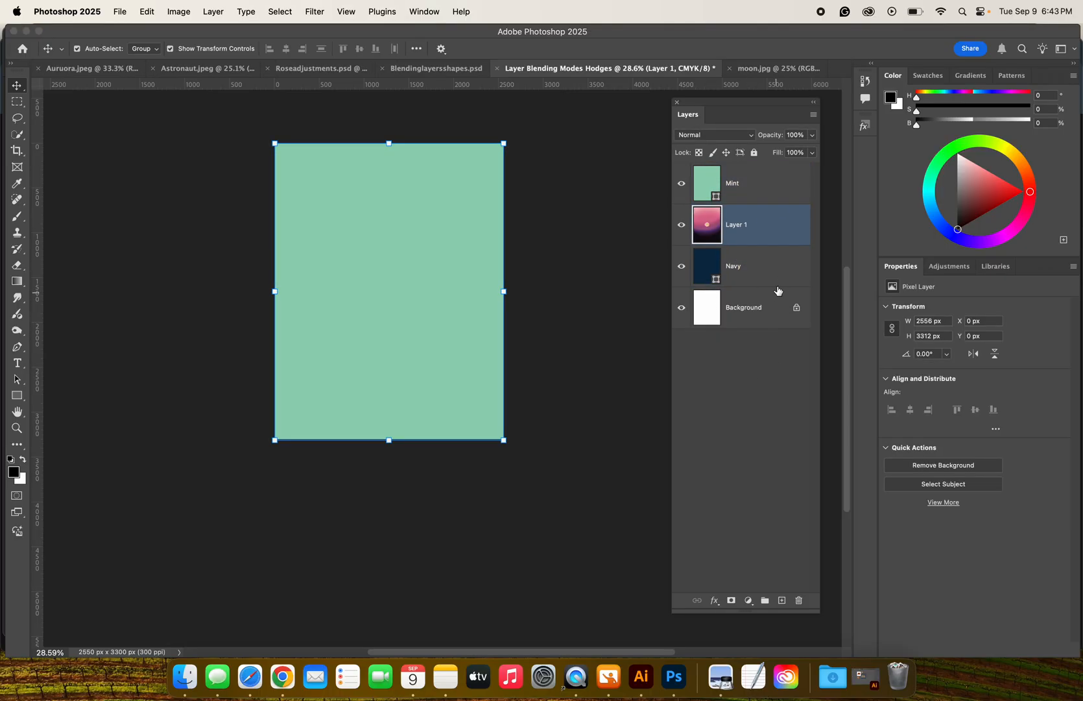
pyautogui.click(551, 311)
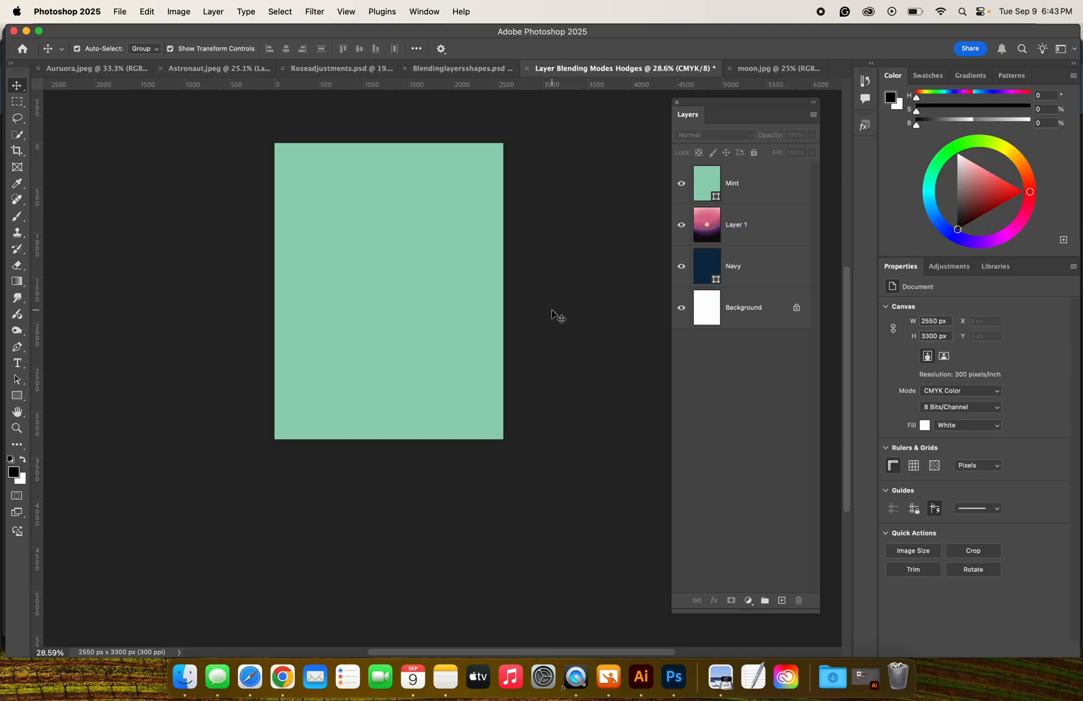
pyautogui.click(776, 197)
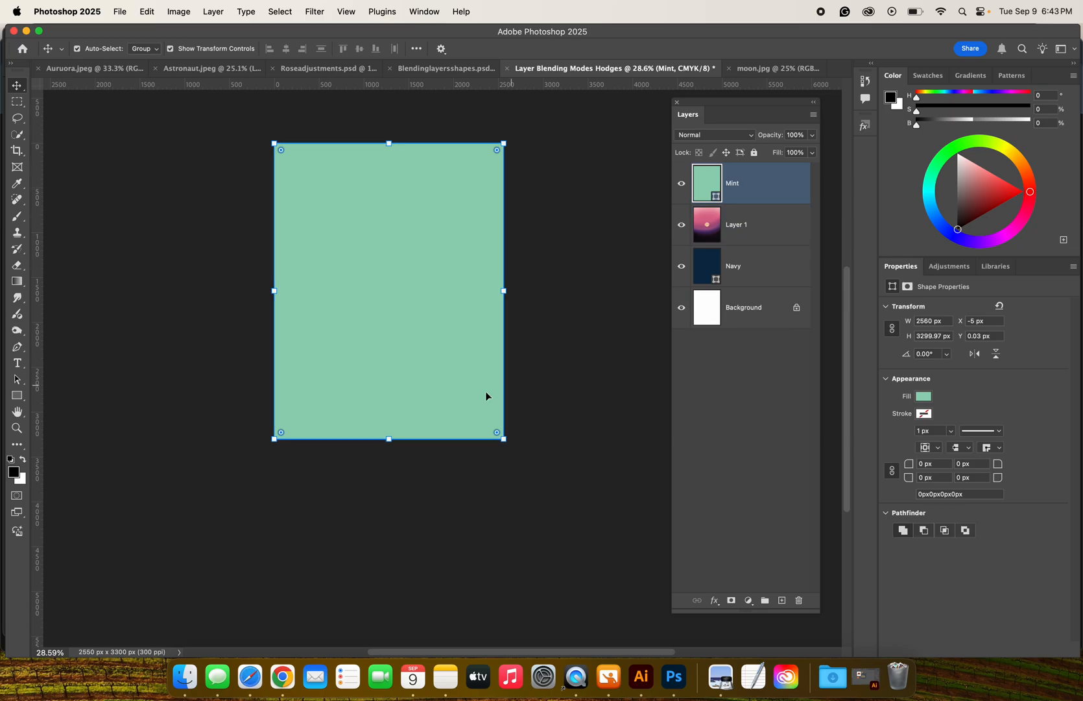
pyautogui.click(143, 301)
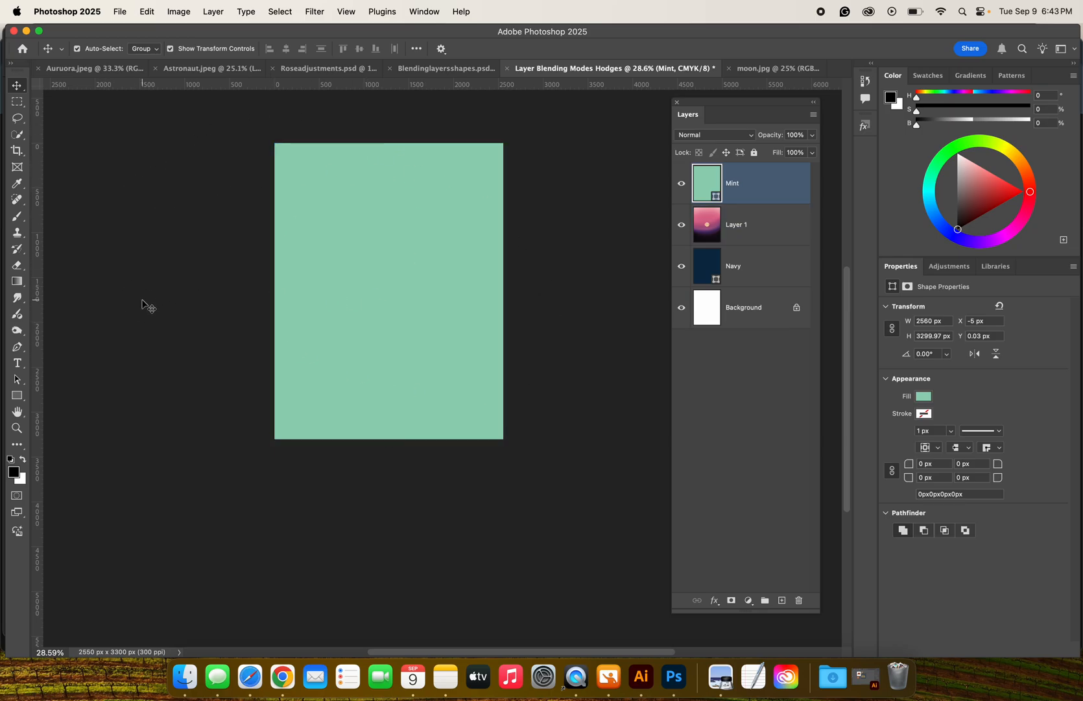
pyautogui.click(774, 224)
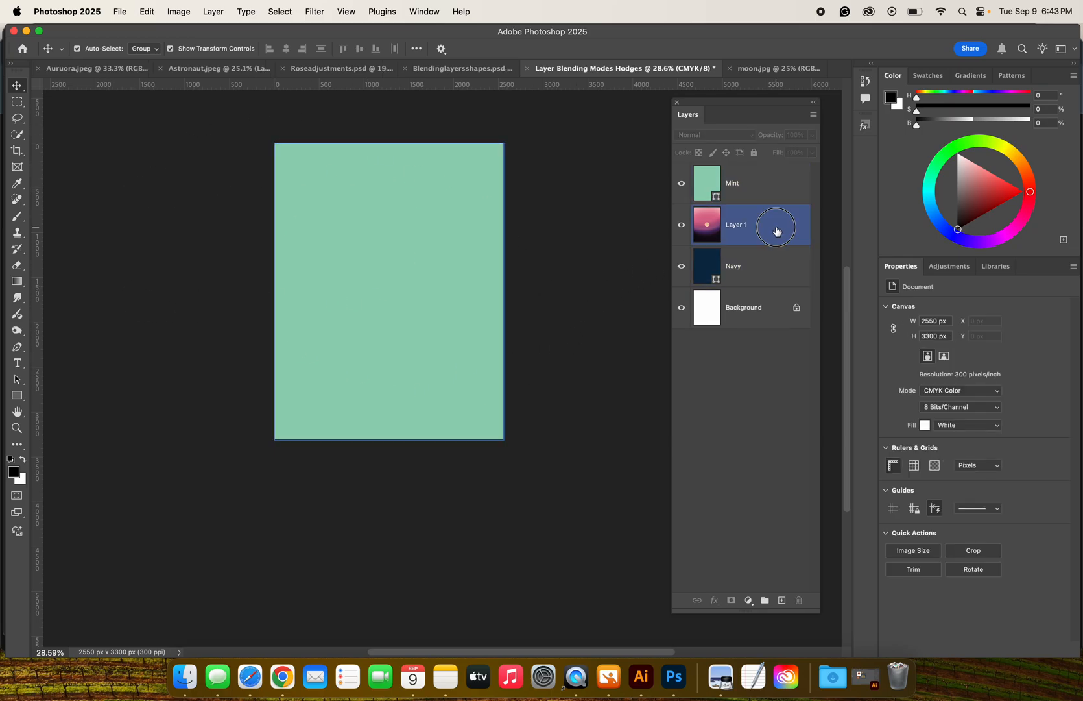
pyautogui.keyDown('shift'); pyautogui.click(785, 200); pyautogui.keyUp('shift')
pyautogui.click(785, 200)
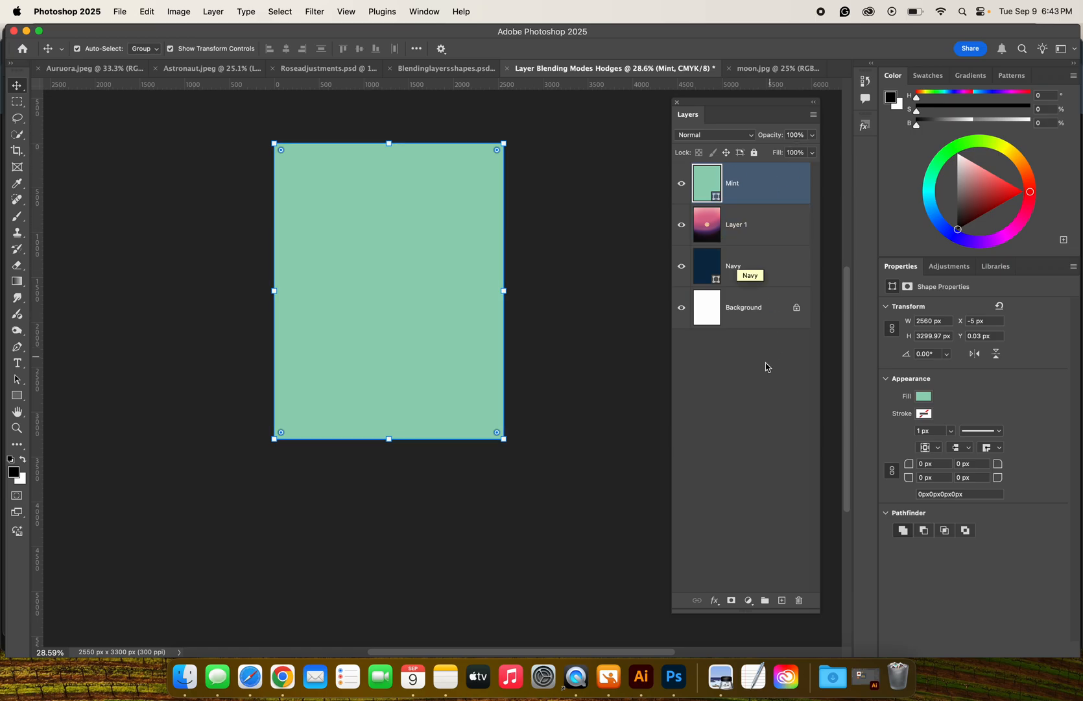
# - Set the Mint layer's blend mode to Hard Light
pyautogui.click(800, 138)
pyautogui.click(724, 137)
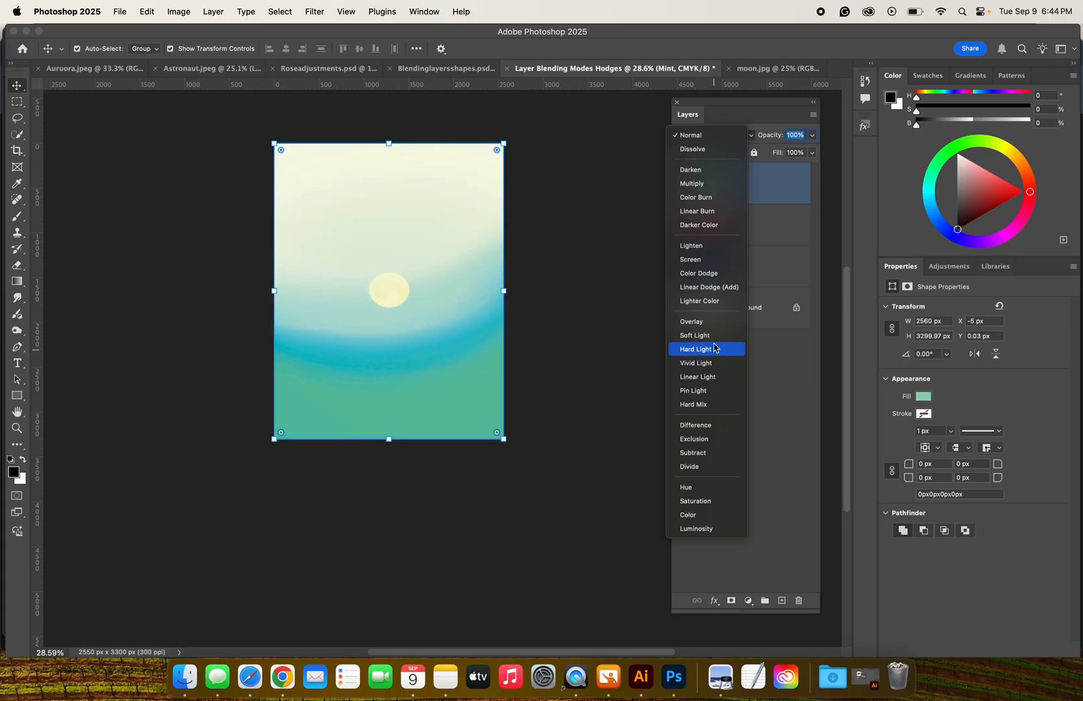
pyautogui.click(716, 349)
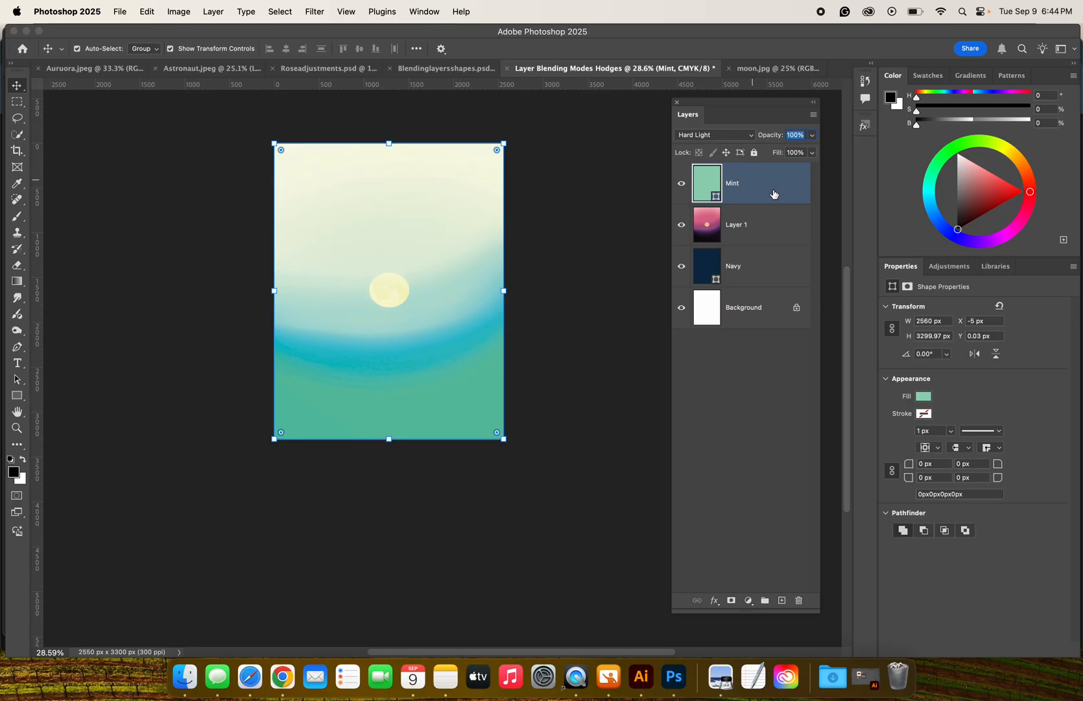
# - Add a new empty Layer 2 on top of the layer stack
pyautogui.keyDown('shift'); pyautogui.click(726, 218); pyautogui.keyUp('shift')
pyautogui.click(746, 194)
pyautogui.keyDown('shift'); pyautogui.click(751, 219); pyautogui.keyUp('shift')
pyautogui.click(782, 600)
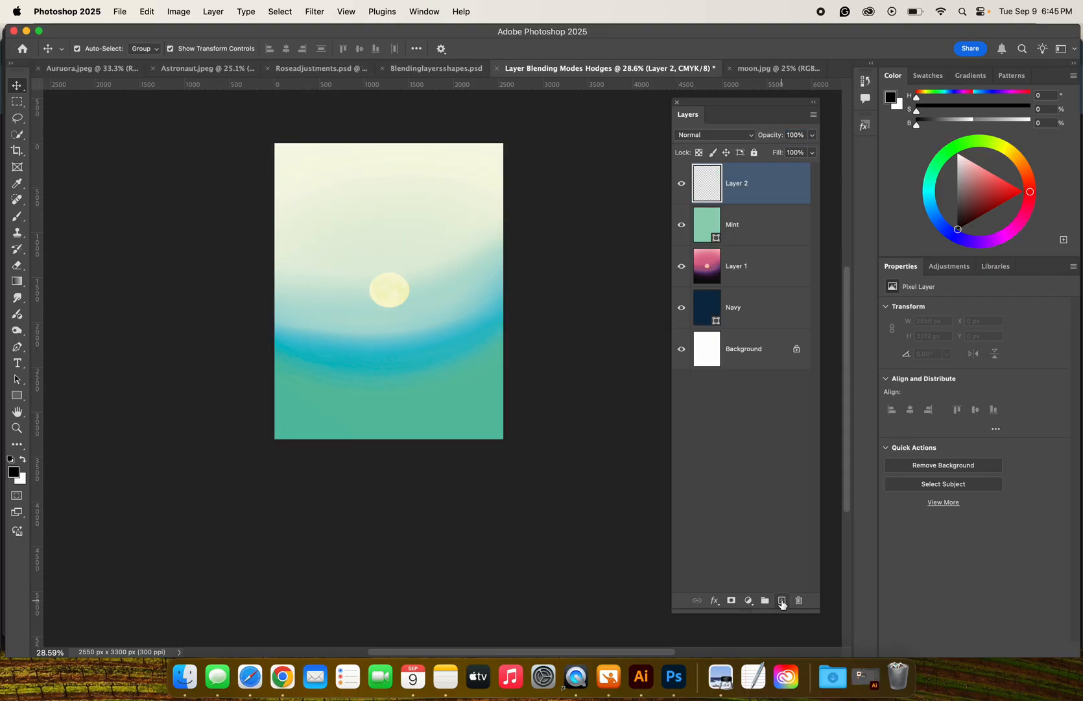
# - Start a horizontal text layer near the poster's top-left corner
pyautogui.click(19, 368)
pyautogui.click(70, 356)
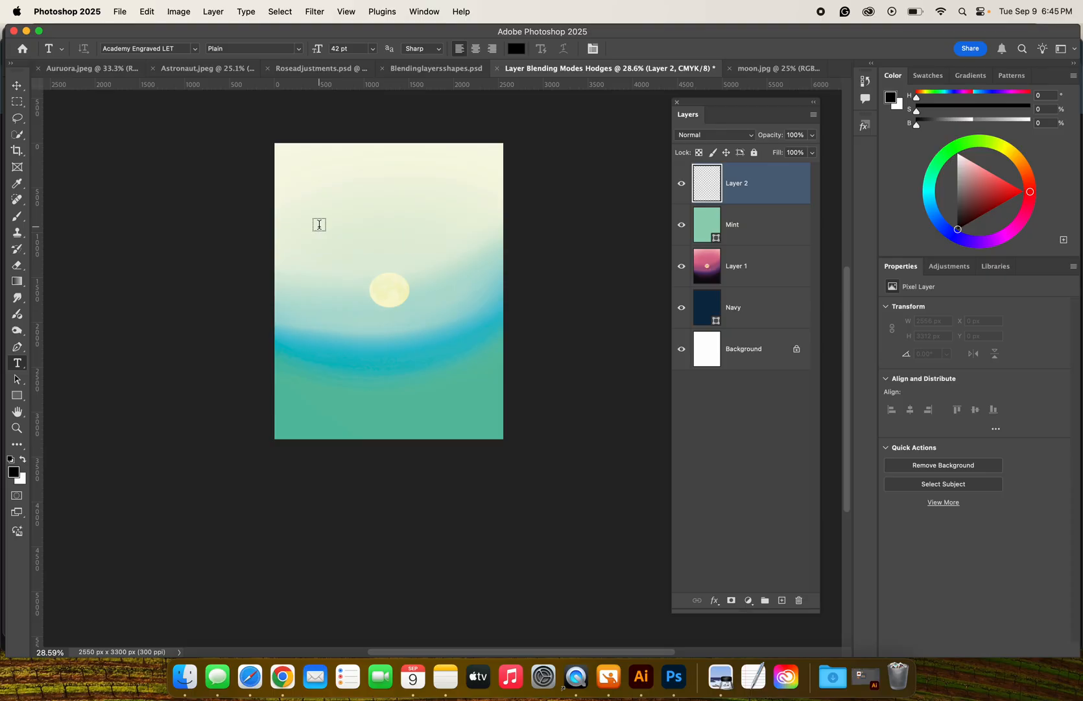
pyautogui.click(301, 189)
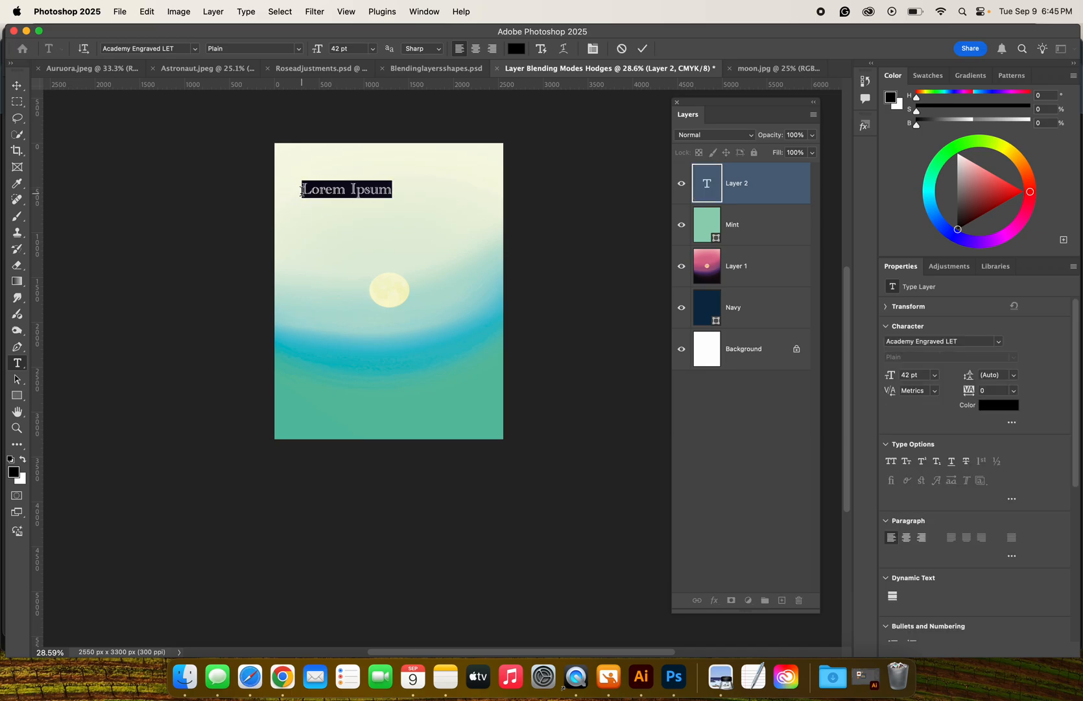
# - Set the font to Gobold CUTS and type the title name in capitals
pyautogui.click(999, 344)
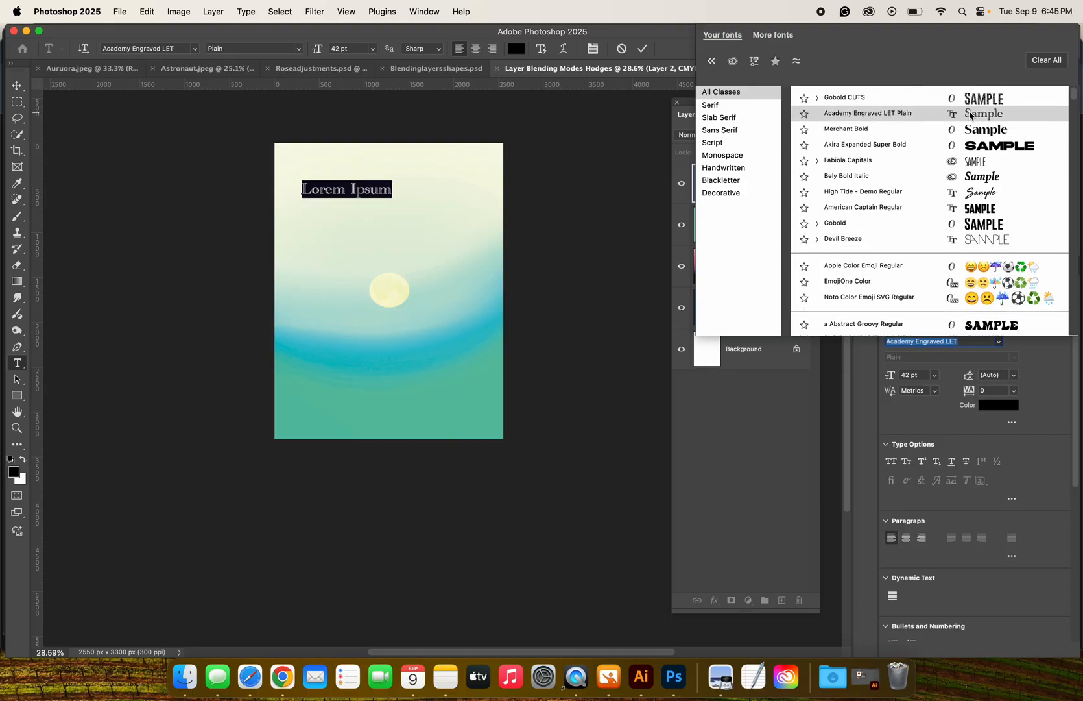
pyautogui.click(971, 99)
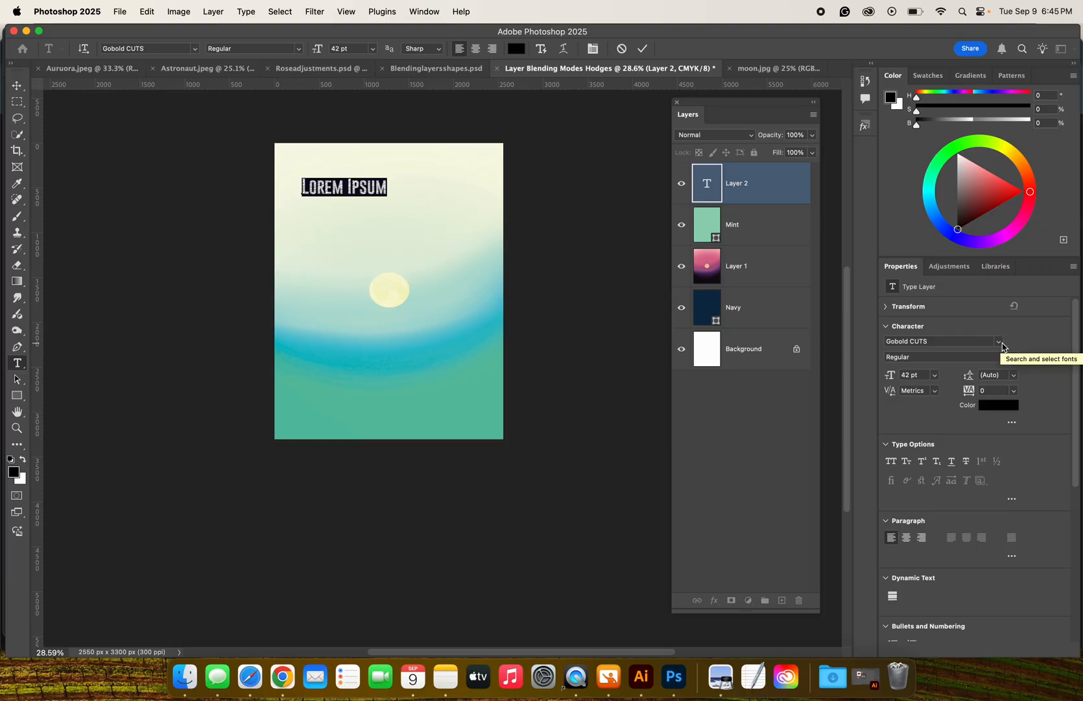
pyautogui.write('K')
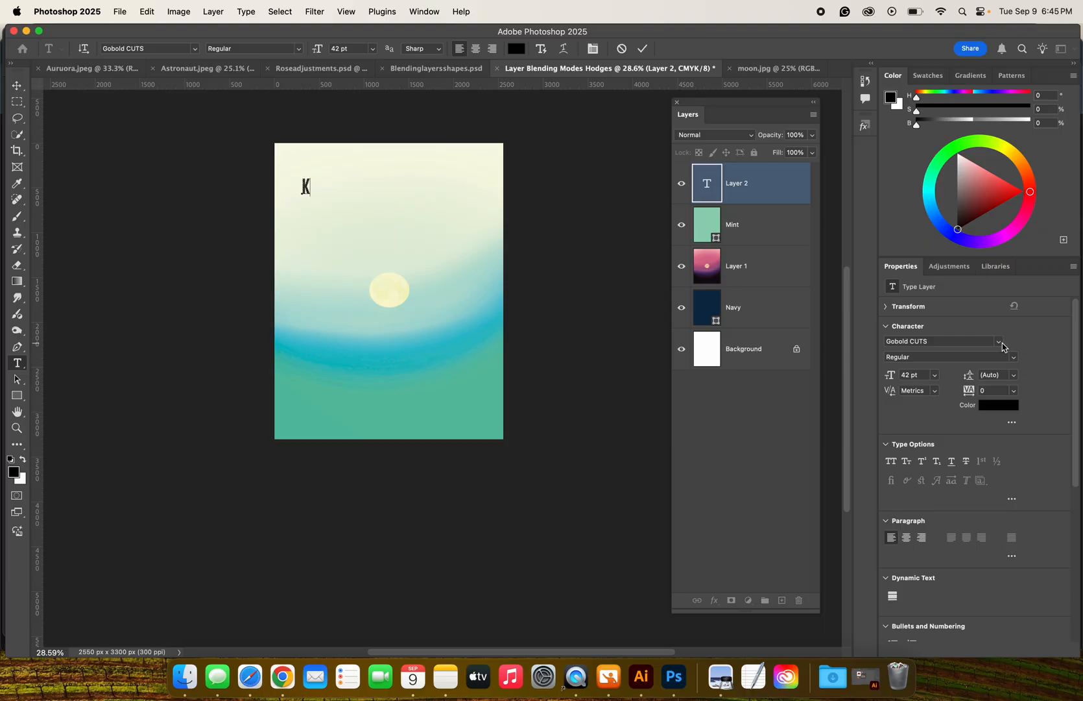
pyautogui.write('AT HODGES')
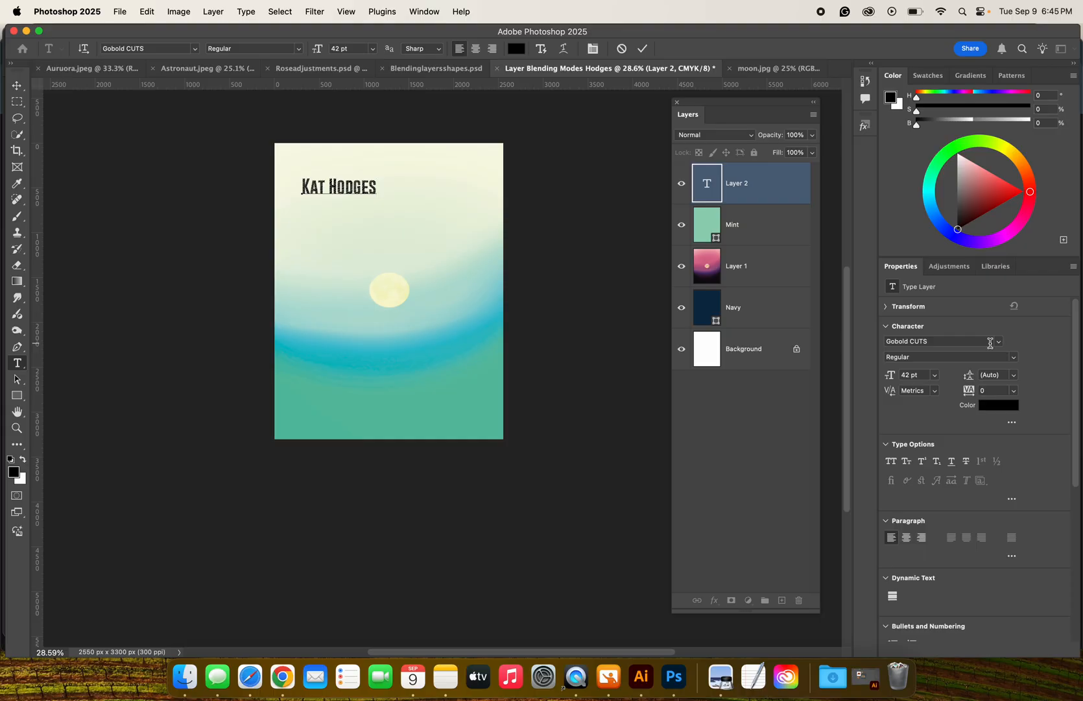
pyautogui.scroll(6, 359, 230)
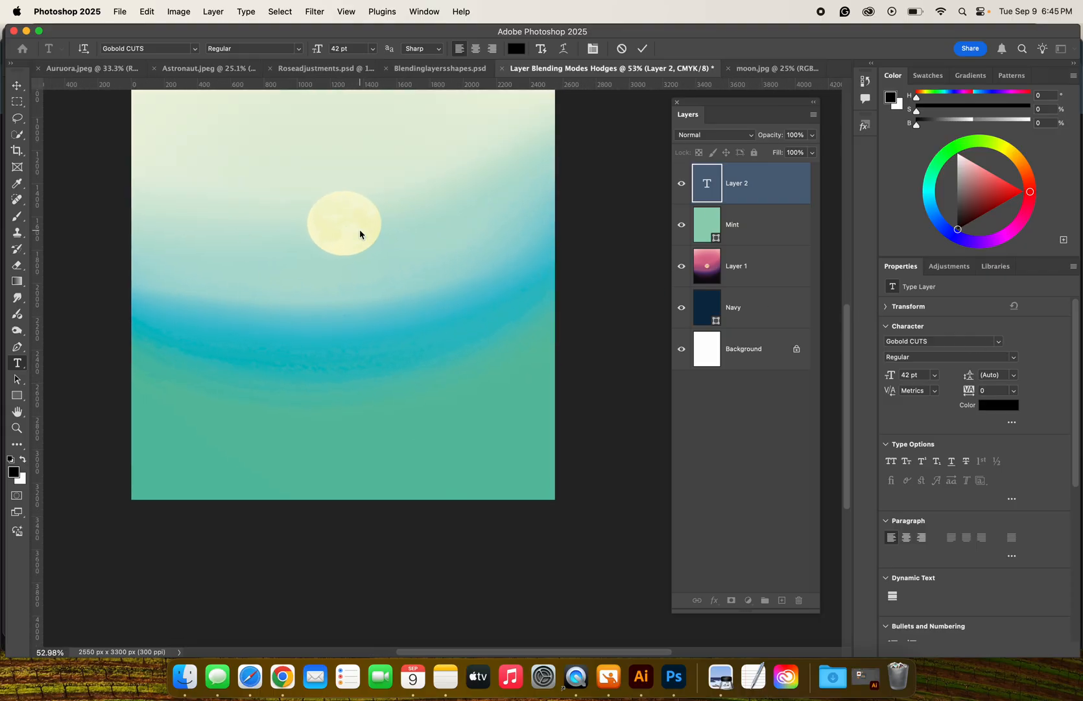
pyautogui.scroll(10, 360, 230)
pyautogui.hscroll(-7, 359, 229)
pyautogui.hscroll(5, 401, 363)
pyautogui.scroll(-4, 401, 363)
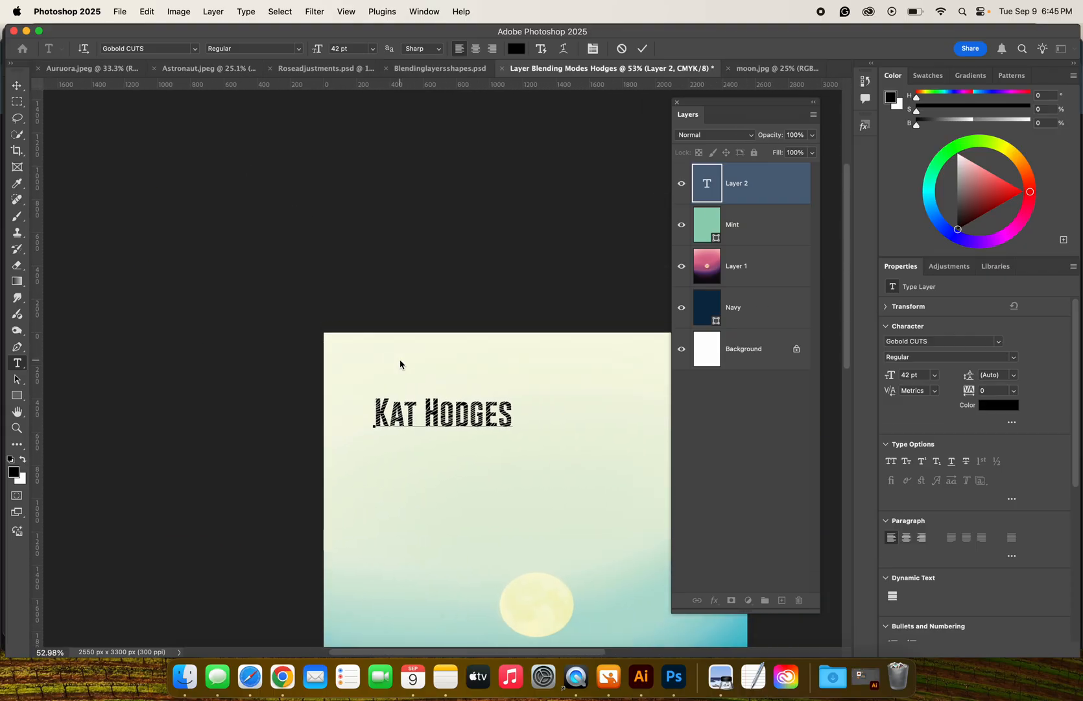
pyautogui.scroll(4, 401, 363)
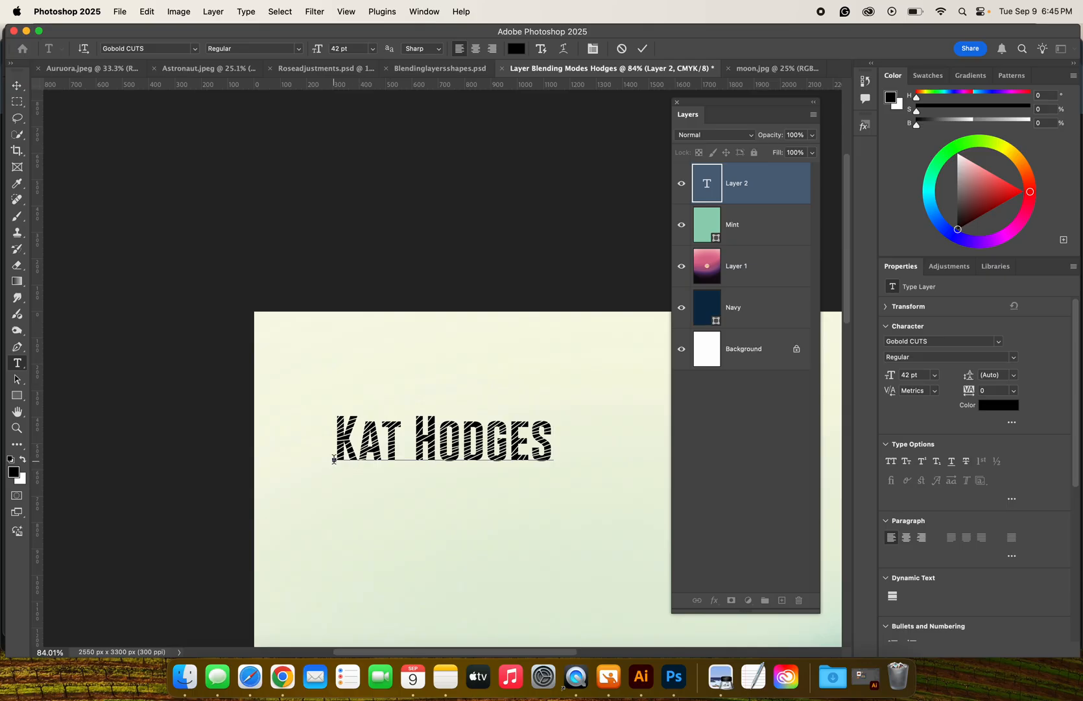
pyautogui.scroll(-2, 334, 459)
pyautogui.scroll(-2, 406, 457)
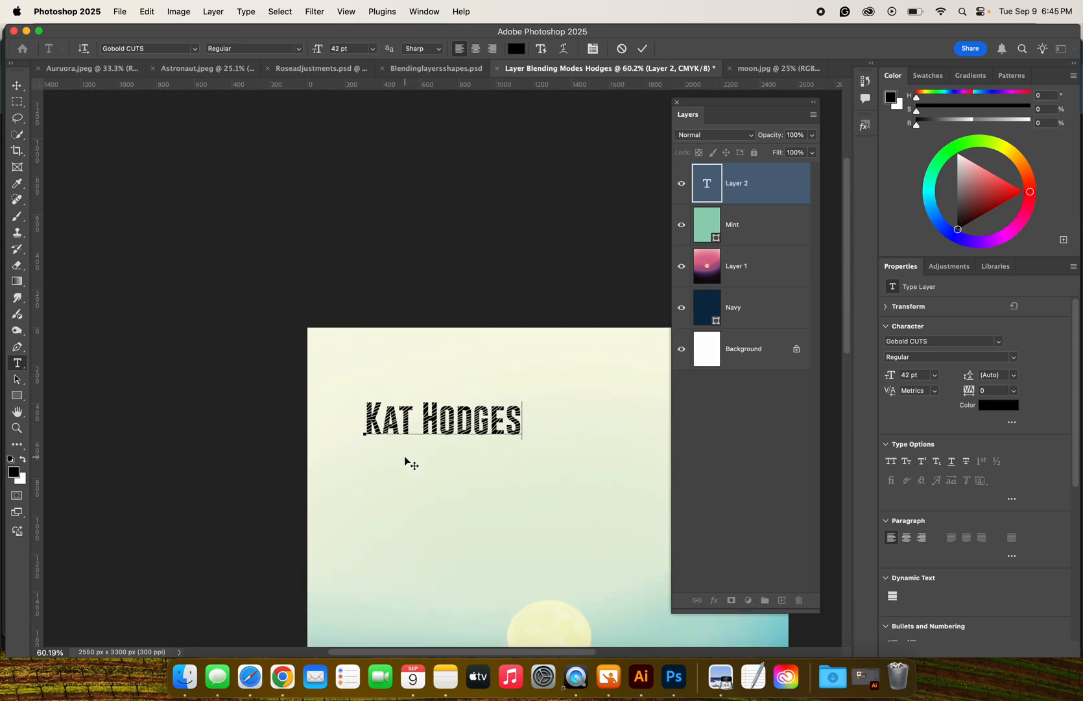
pyautogui.scroll(-2, 405, 461)
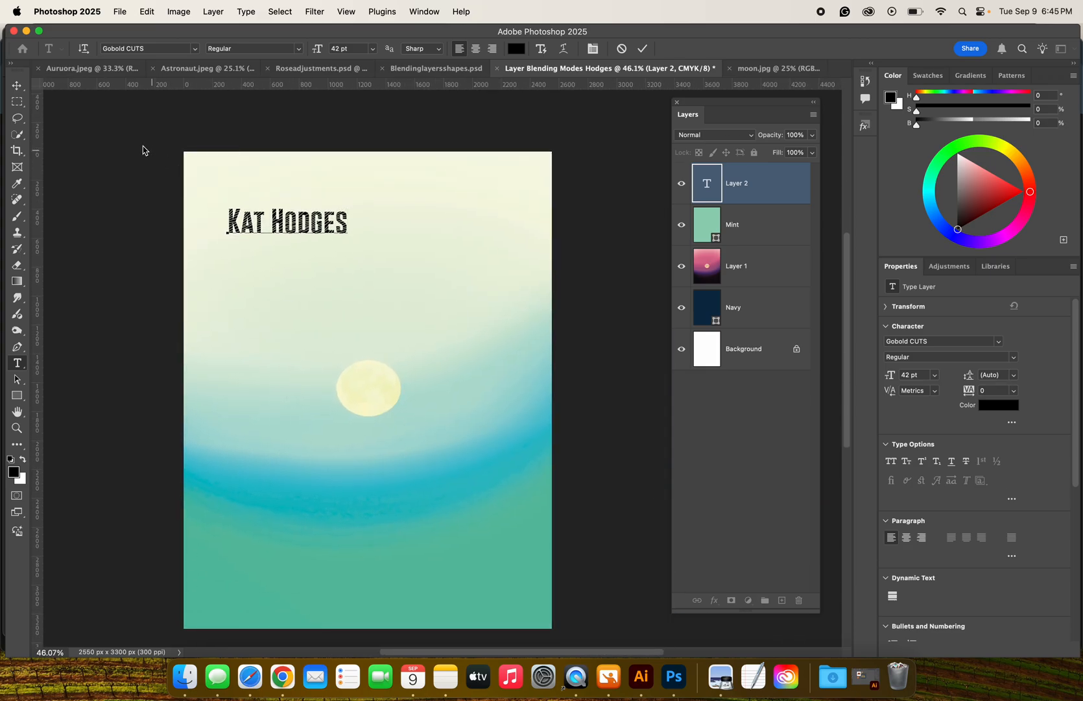
pyautogui.click(15, 89)
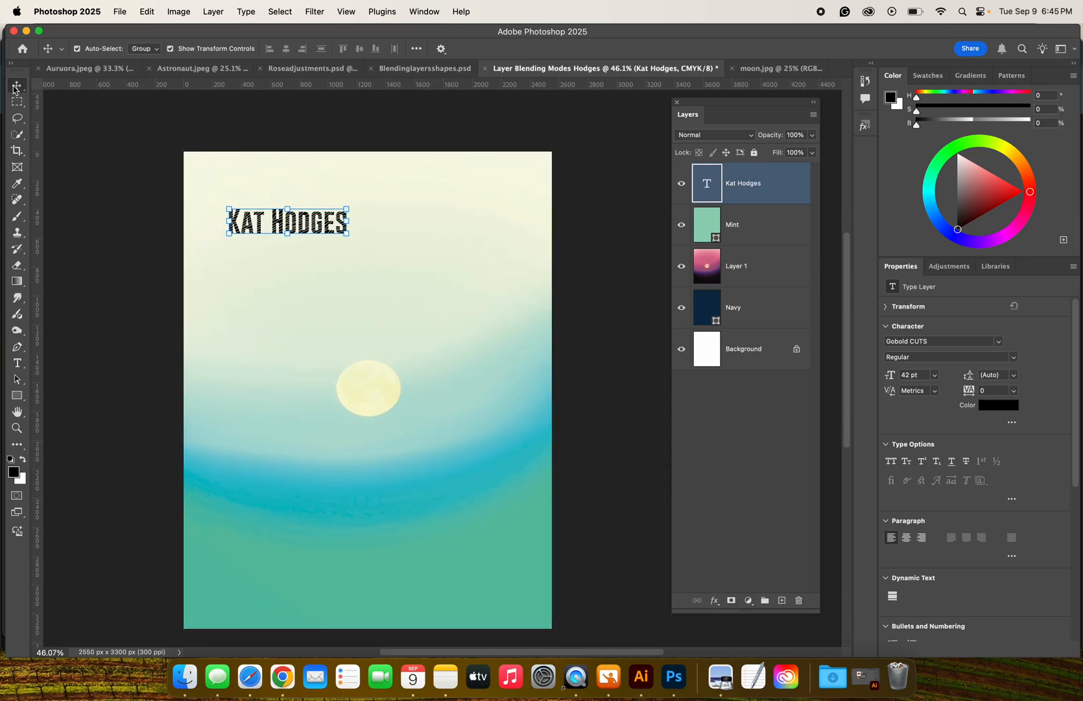
pyautogui.moveTo(344, 234); pyautogui.dragTo(462, 436)
pyautogui.moveTo(463, 438); pyautogui.dragTo(488, 452)
pyautogui.press('shift')
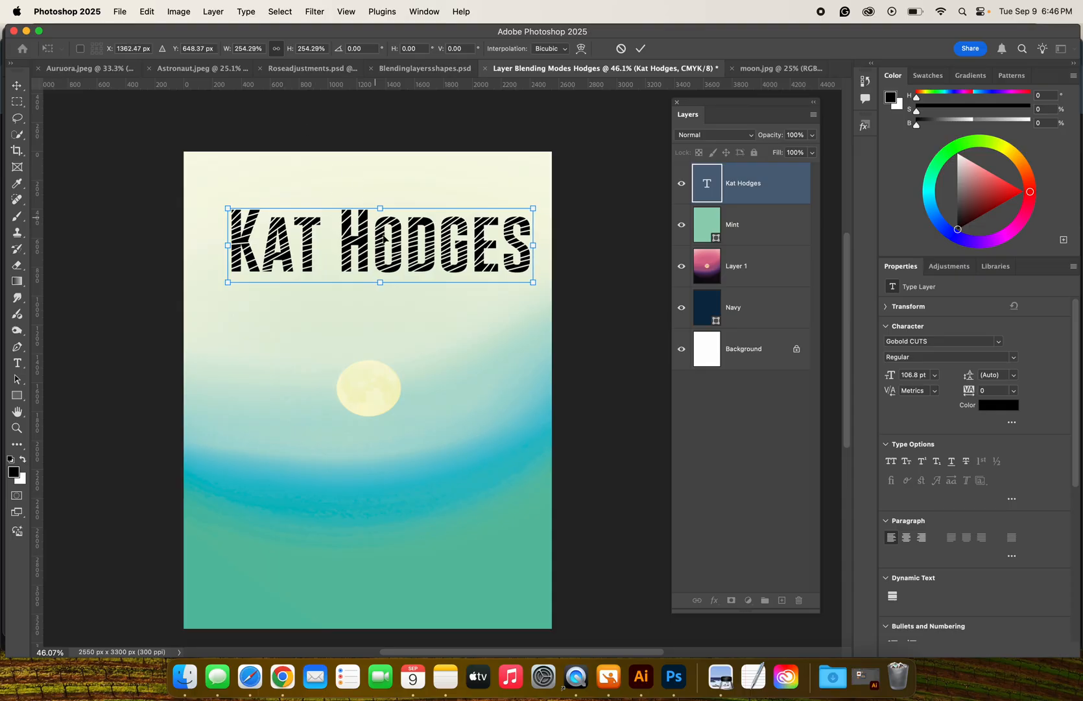
pyautogui.moveTo(405, 259); pyautogui.dragTo(392, 262)
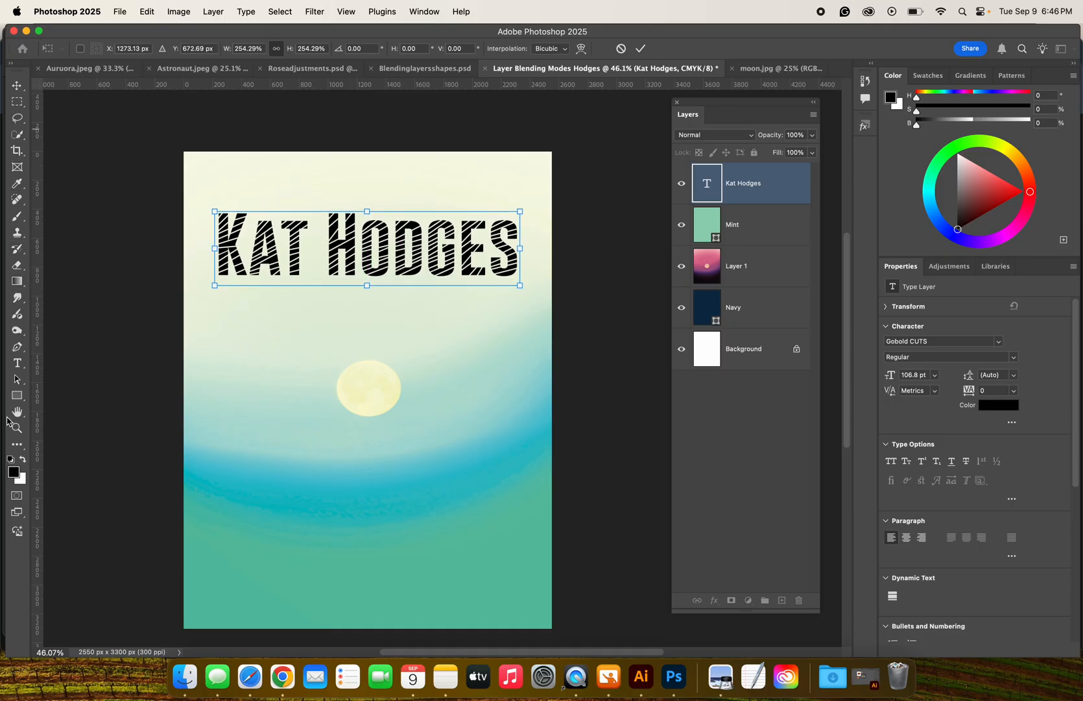
pyautogui.click(17, 362)
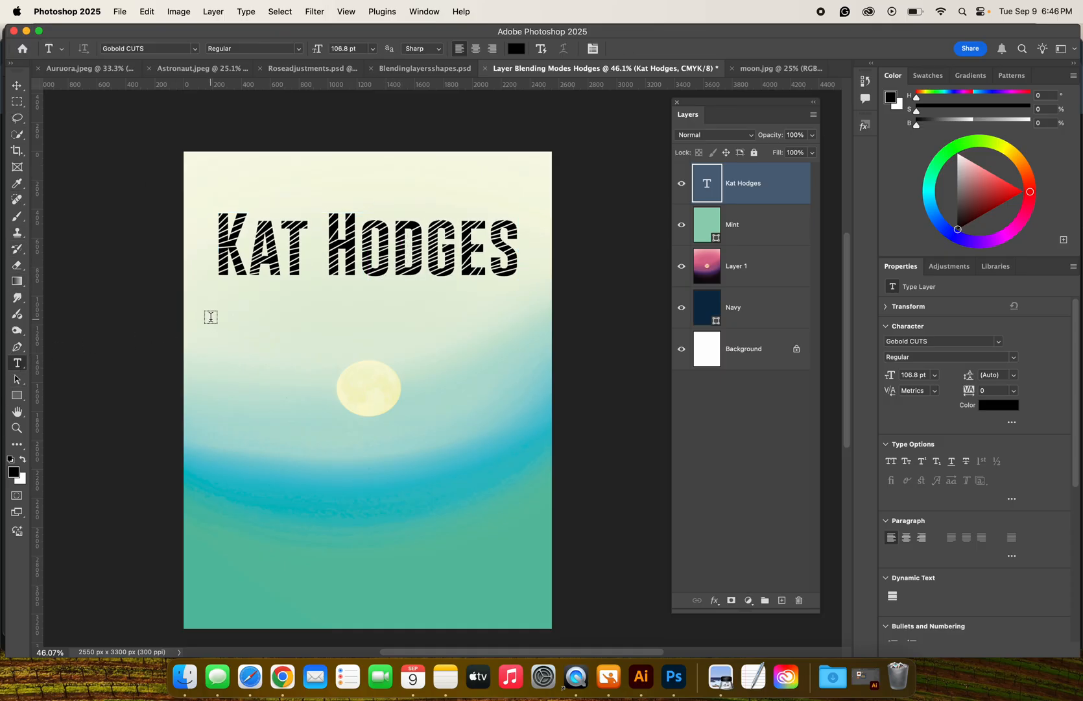
# - Draw a Lorem ipsum paragraph text box below the title and set it to right-aligned
pyautogui.moveTo(215, 319); pyautogui.dragTo(496, 574)
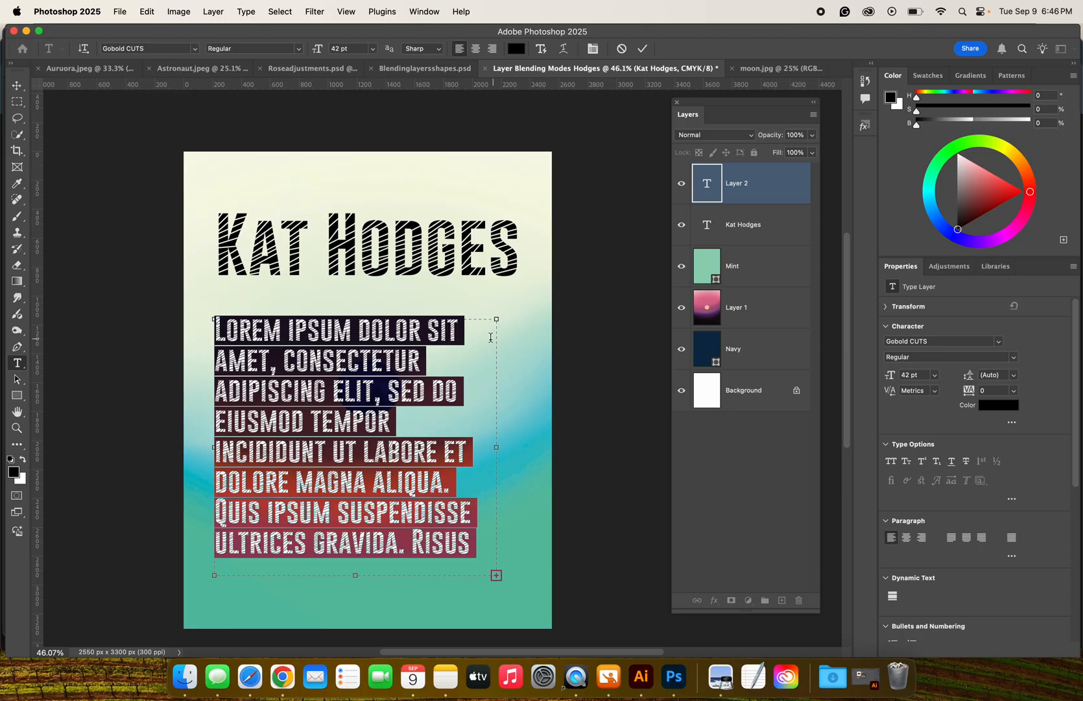
pyautogui.click(476, 50)
pyautogui.click(494, 49)
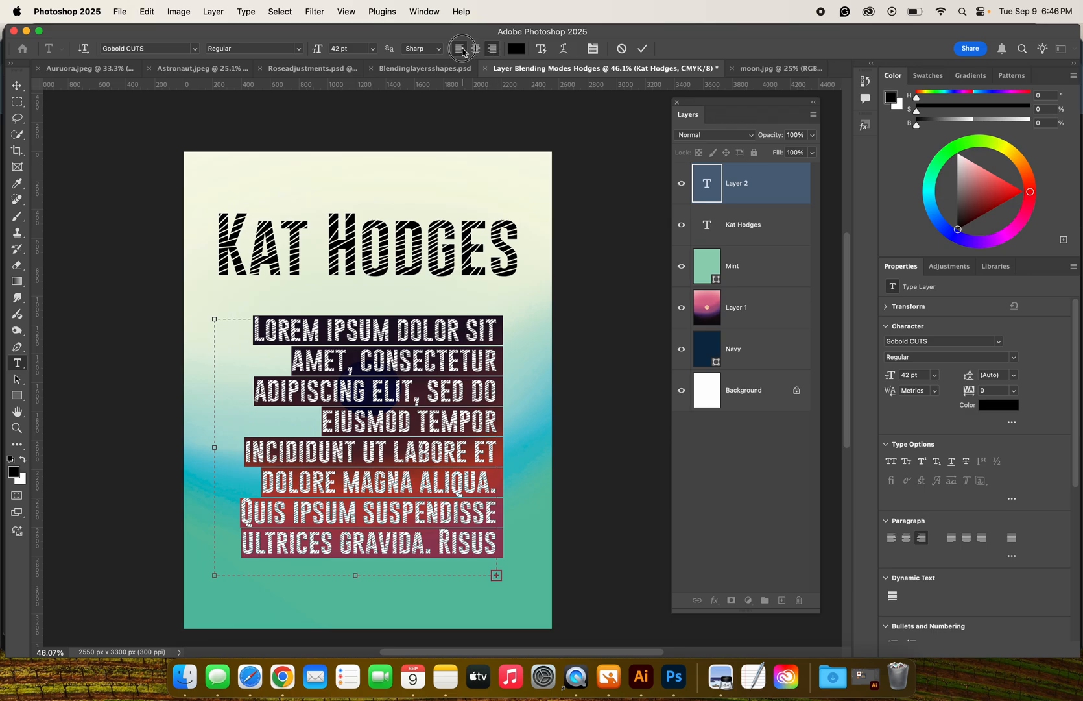
pyautogui.click(459, 49)
pyautogui.click(478, 50)
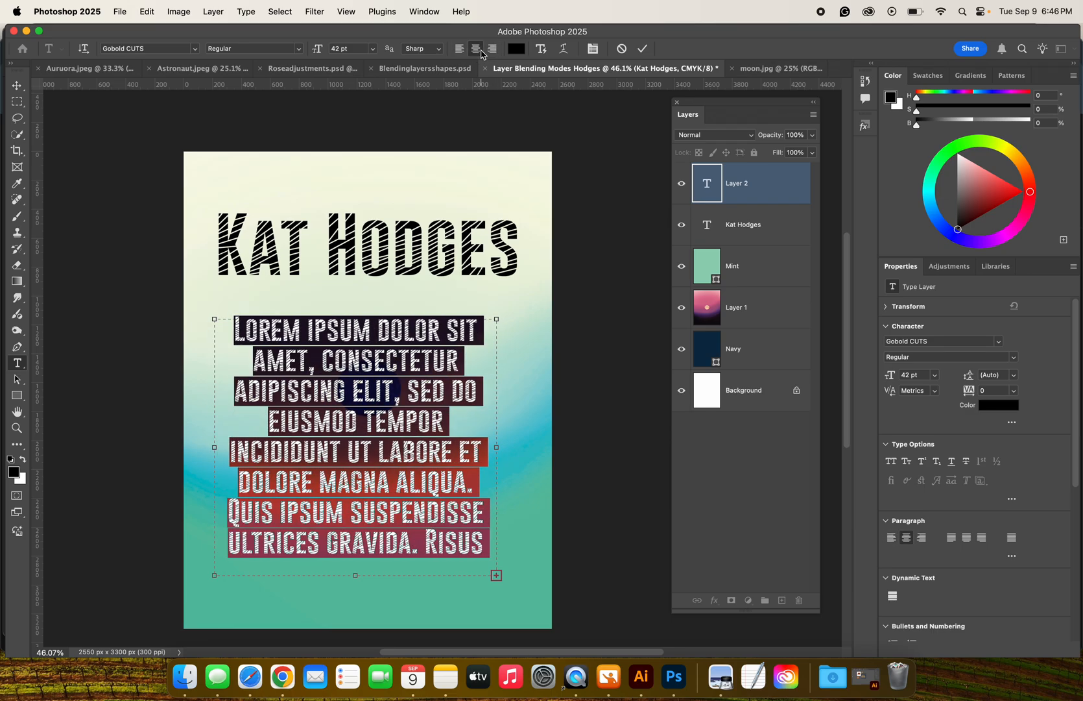
pyautogui.click(494, 50)
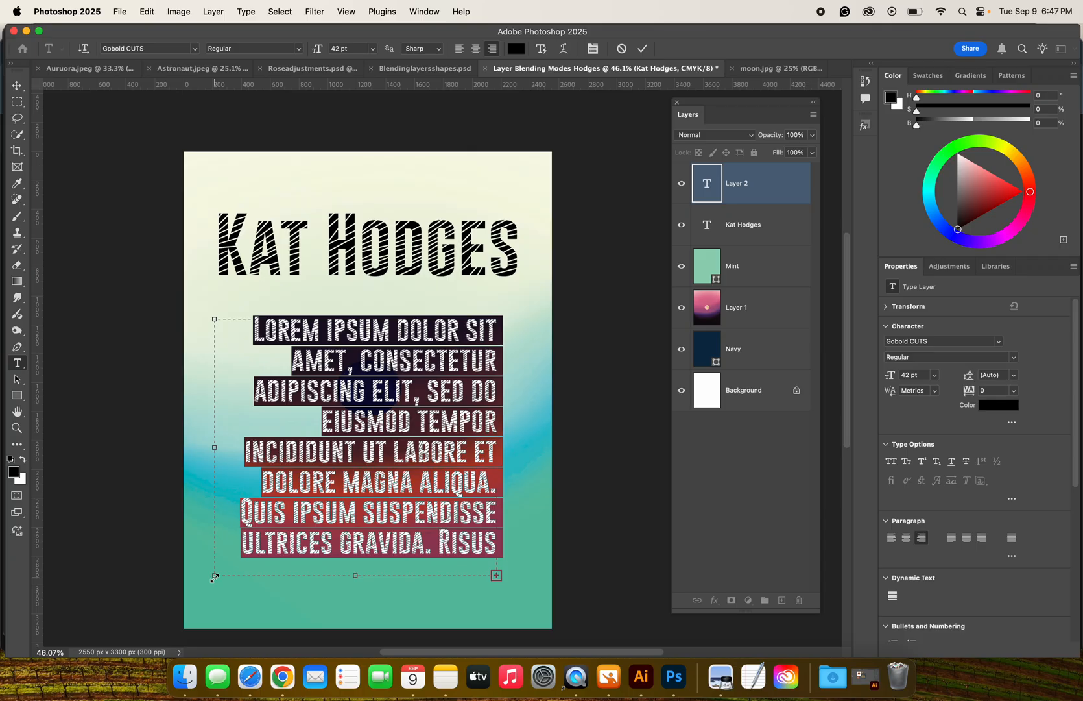
# - Narrow the Lorem ipsum paragraph box so the text reflows, then commit it
pyautogui.moveTo(214, 576); pyautogui.dragTo(243, 419)
pyautogui.scroll(5, 242, 420)
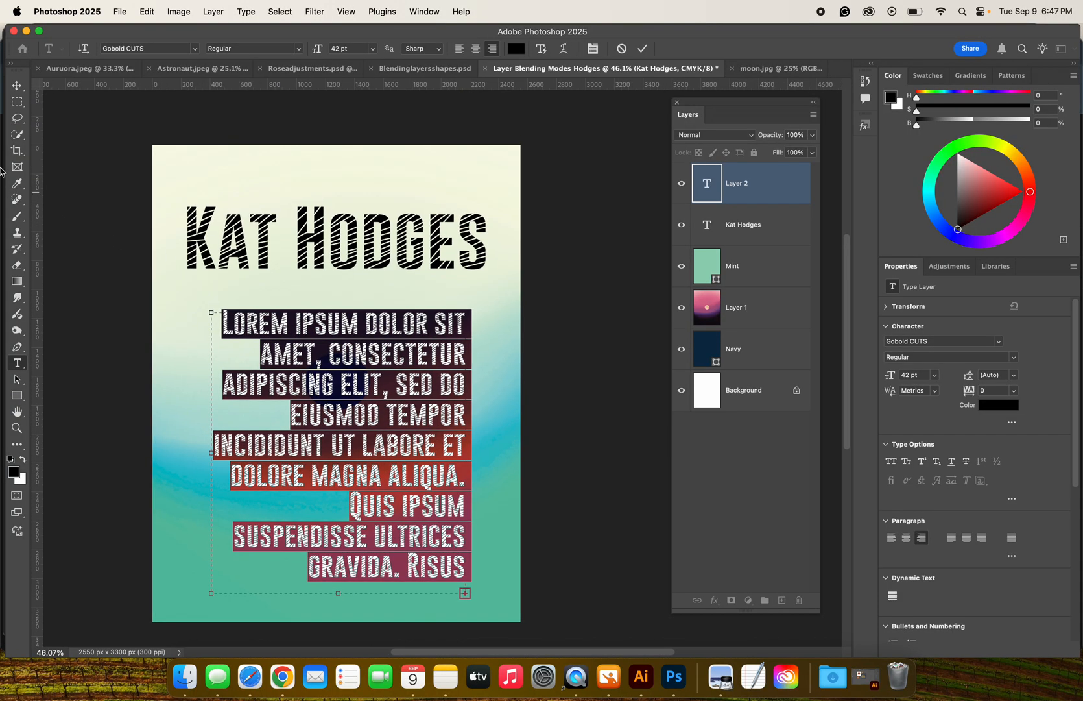
pyautogui.click(16, 85)
pyautogui.keyDown('shift'); pyautogui.click(314, 241); pyautogui.keyUp('shift')
pyautogui.click(314, 241)
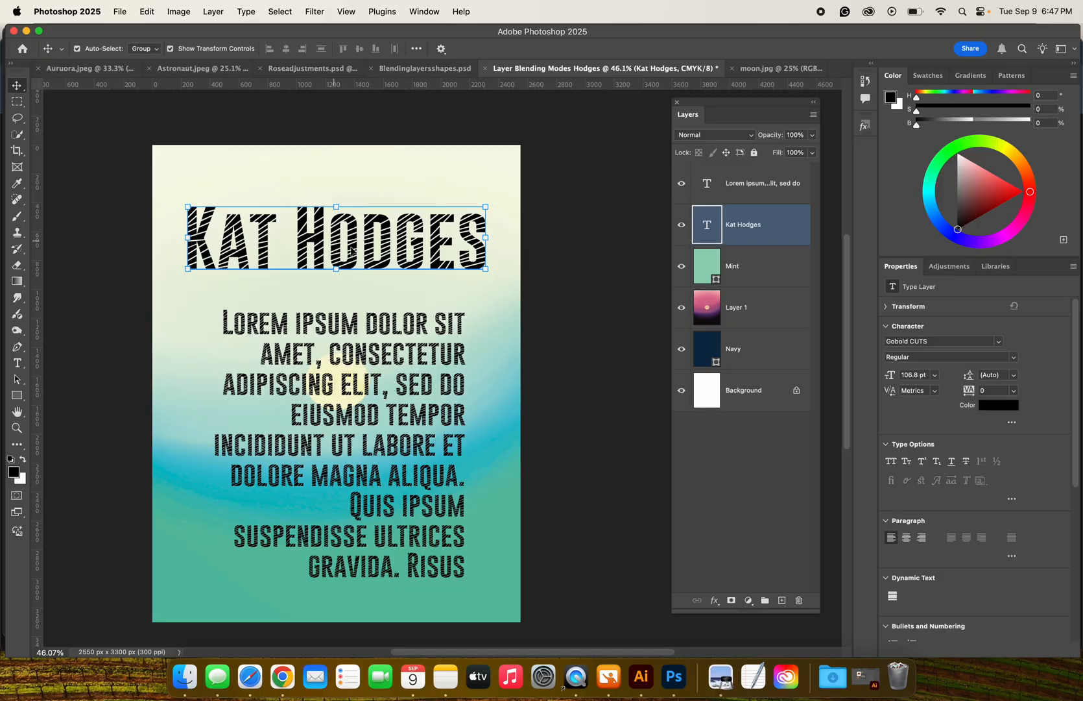
pyautogui.moveTo(483, 269); pyautogui.dragTo(474, 297)
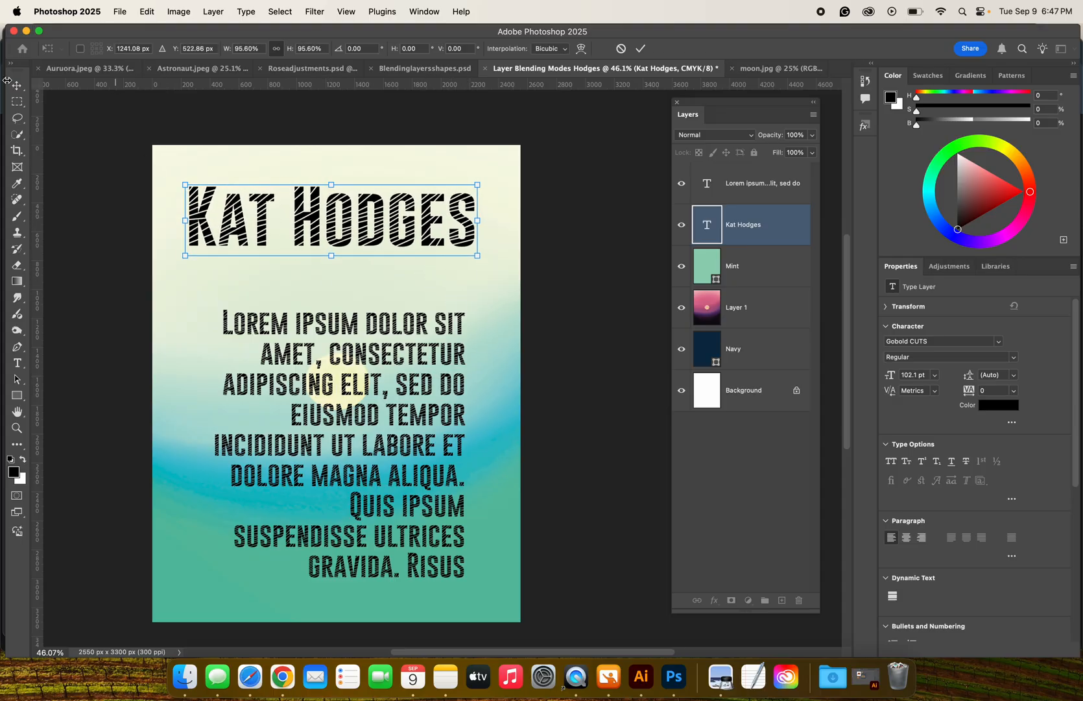
pyautogui.click(17, 85)
# - Move the Lorem ipsum paragraph up beneath the title and place the text cursor in it
pyautogui.click(427, 328)
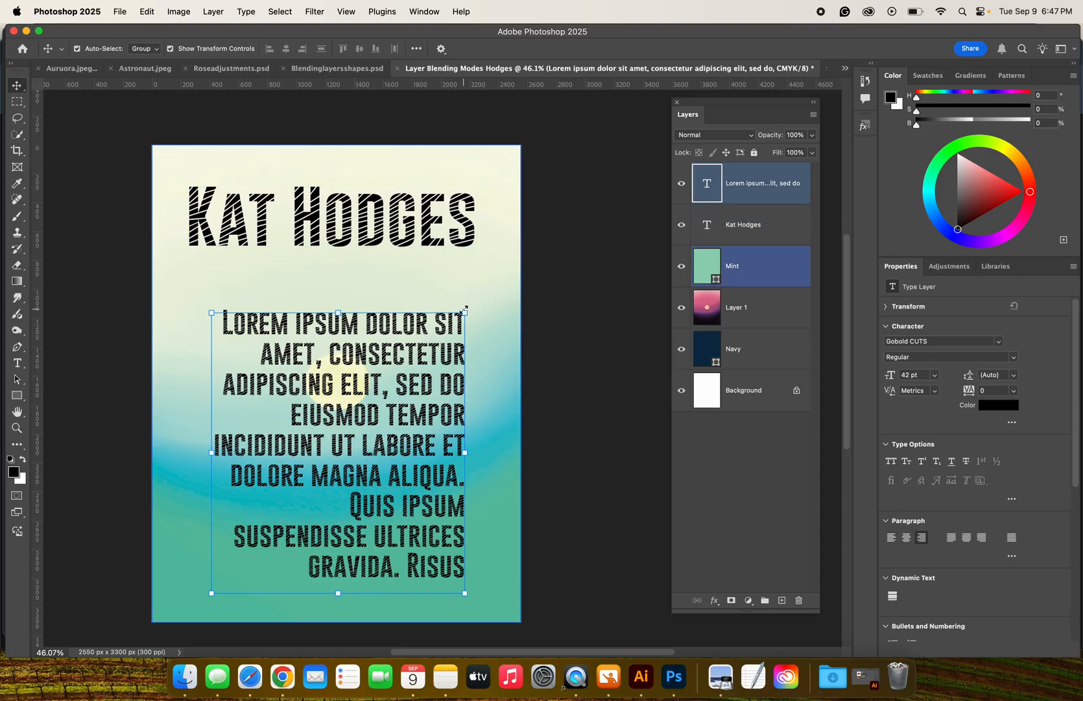
pyautogui.moveTo(435, 325); pyautogui.dragTo(441, 290)
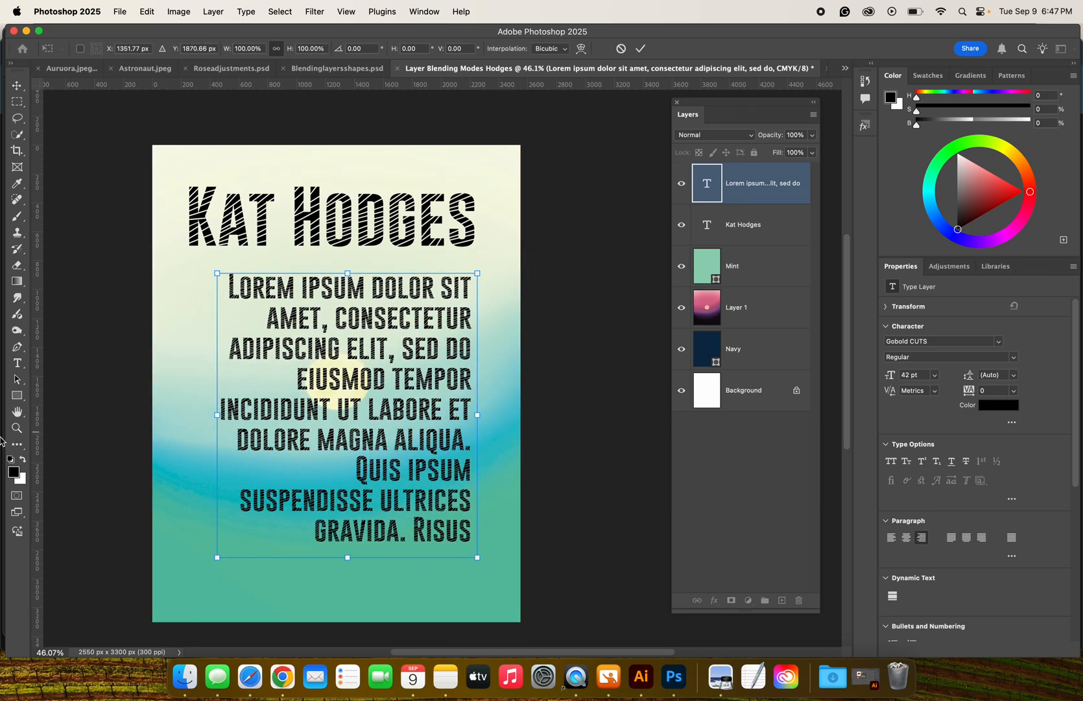
pyautogui.click(740, 192)
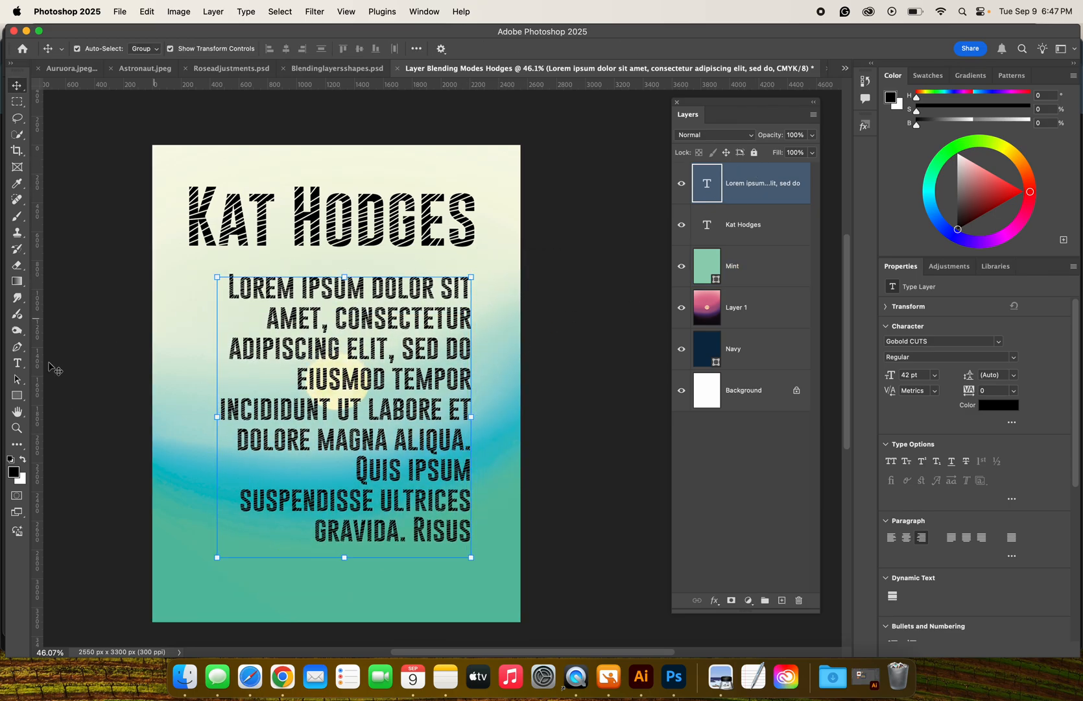
pyautogui.click(18, 362)
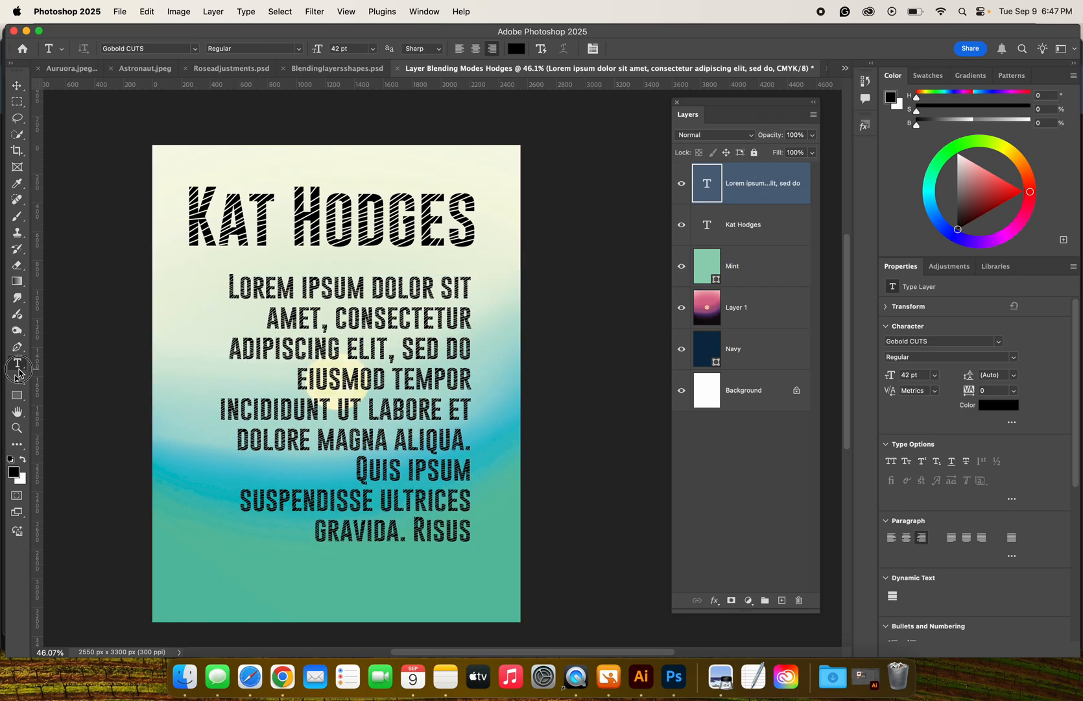
pyautogui.click(251, 506)
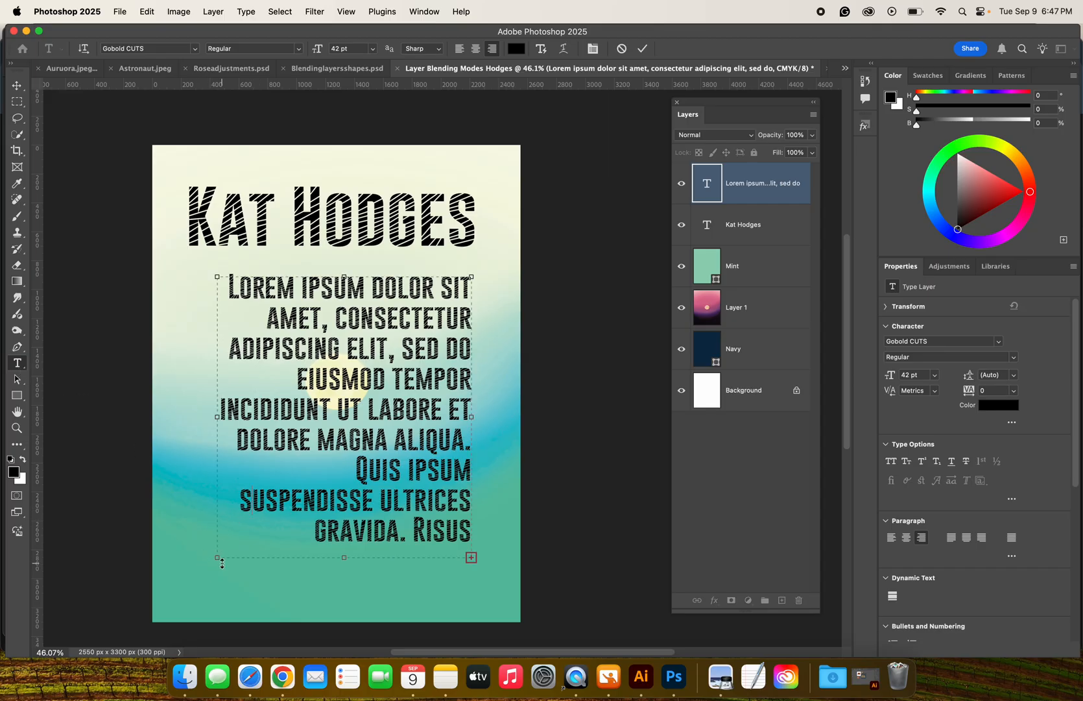
# - Narrow the paragraph box into a right-aligned 42 pt column and nudge it up-right under the title
pyautogui.moveTo(219, 557); pyautogui.dragTo(331, 429)
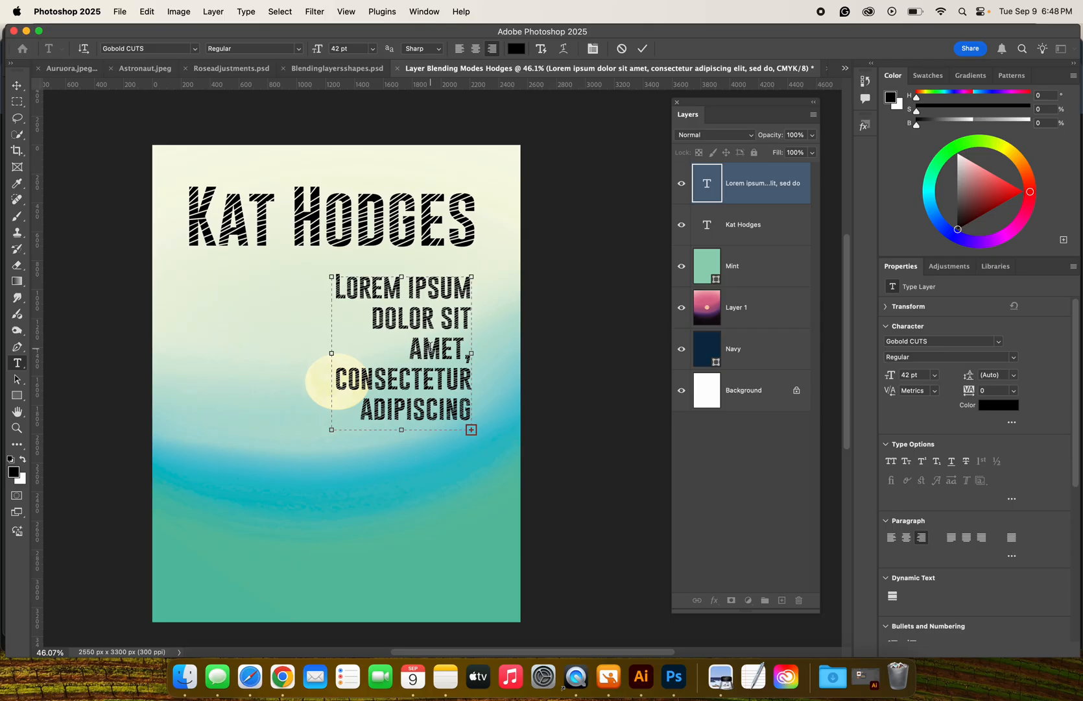
pyautogui.click(17, 85)
pyautogui.moveTo(445, 295)
pyautogui.mouseDown()
pyautogui.moveTo(467, 293)
pyautogui.moveTo(456, 282)
pyautogui.mouseUp()
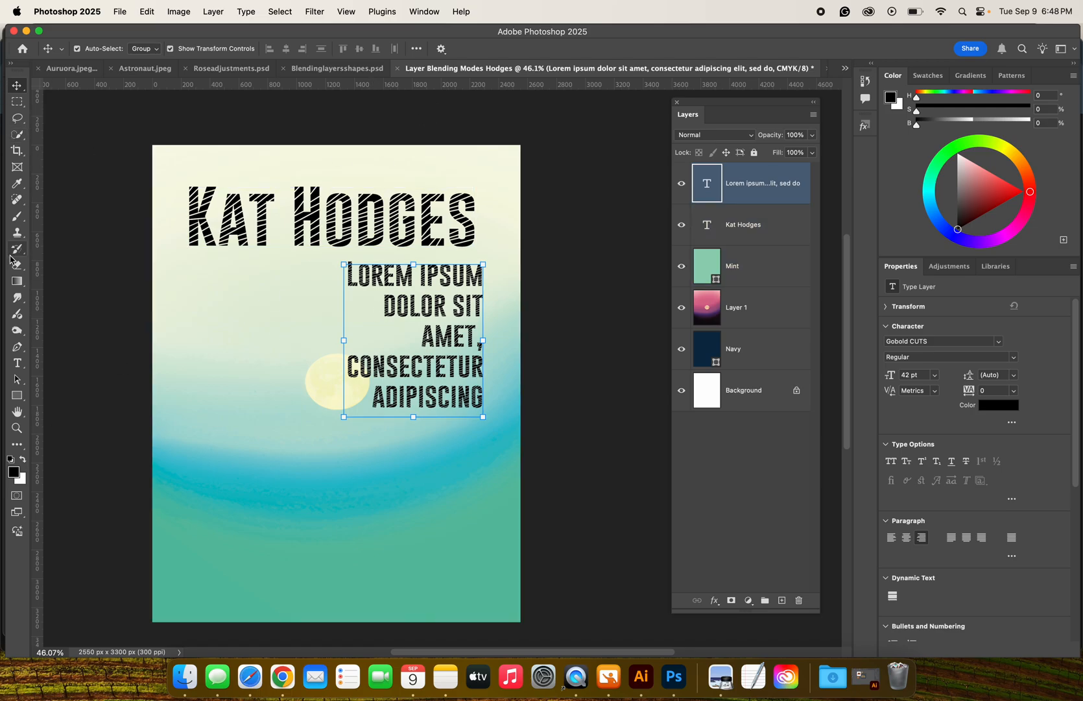
pyautogui.click(17, 364)
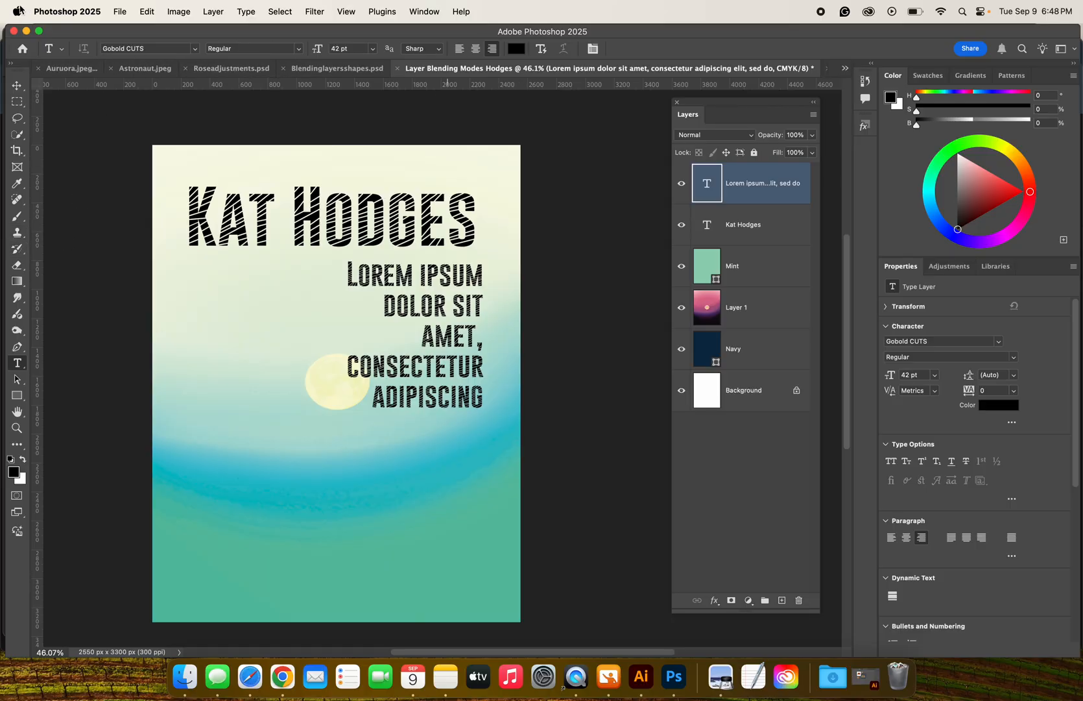
# - Keep the paragraph text's font style at Regular
pyautogui.click(17, 366)
pyautogui.click(196, 50)
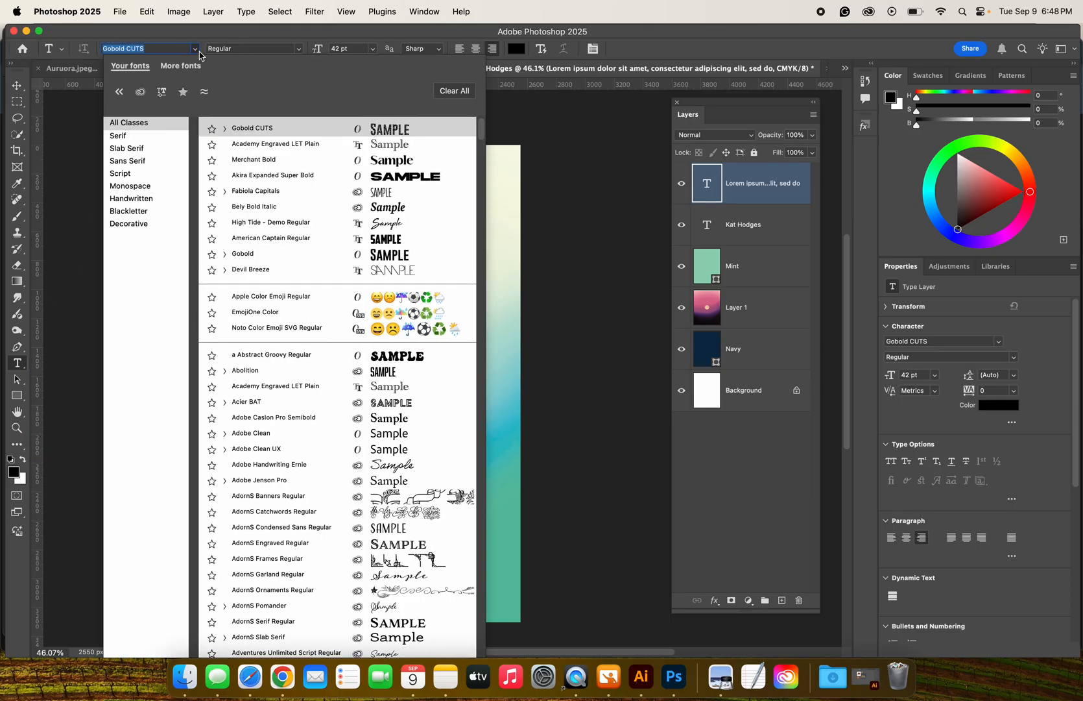
pyautogui.click(199, 52)
pyautogui.click(301, 51)
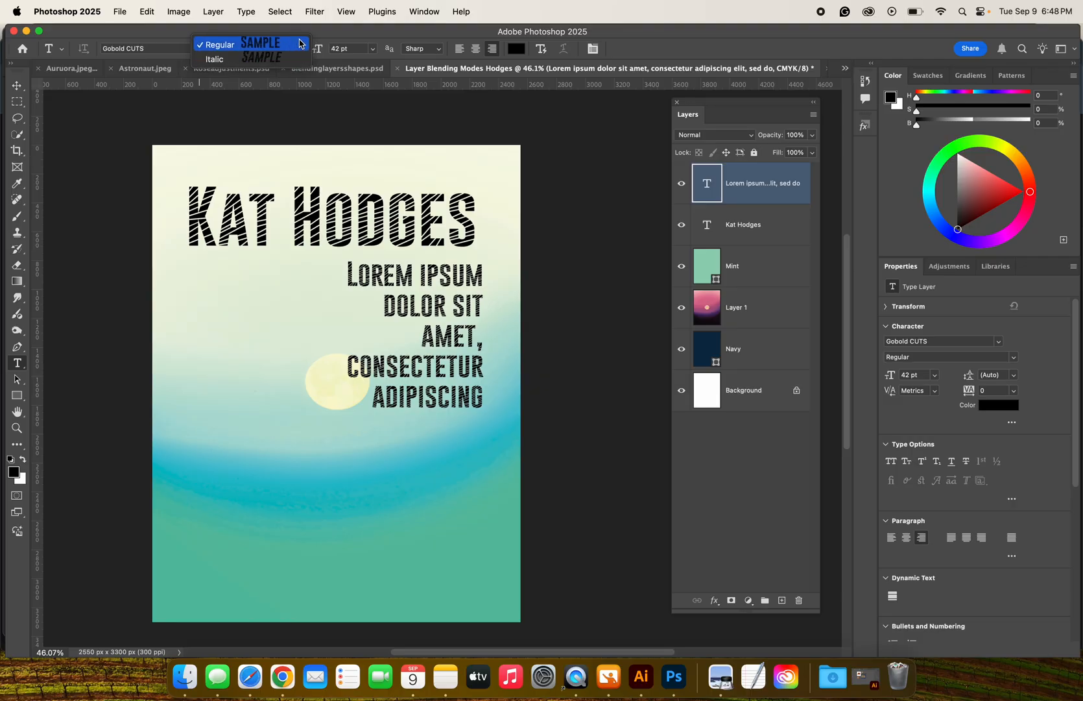
pyautogui.click(300, 44)
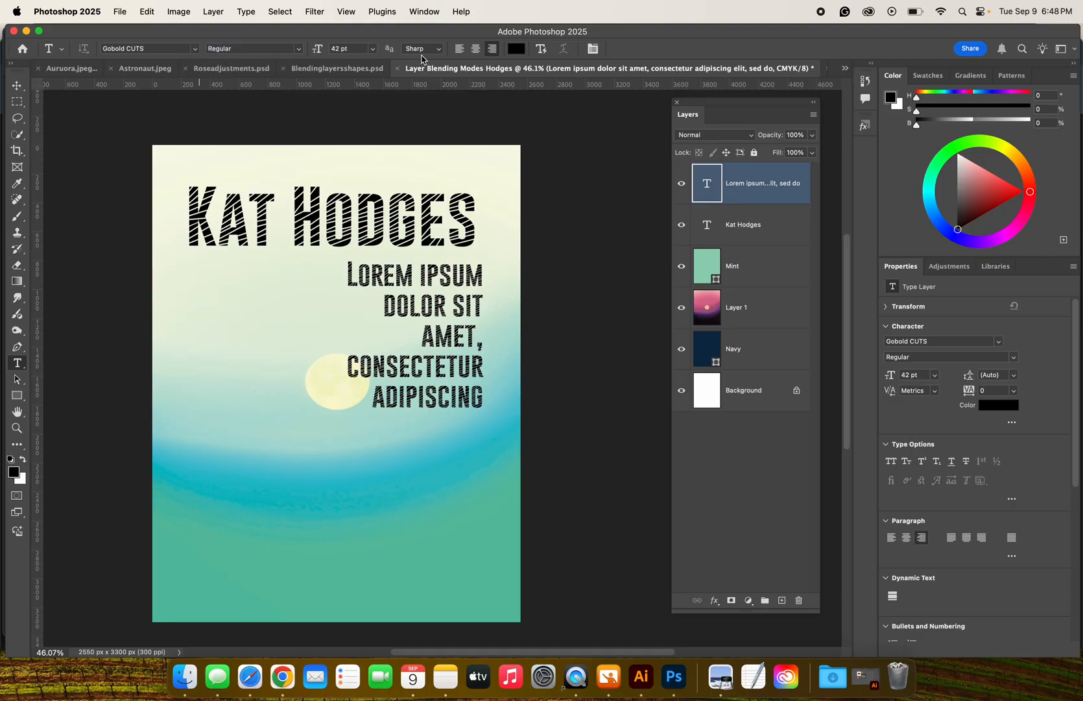
# - Colour the Lorem ipsum paragraph light mint green #8ecab0
pyautogui.click(515, 48)
pyautogui.click(716, 344)
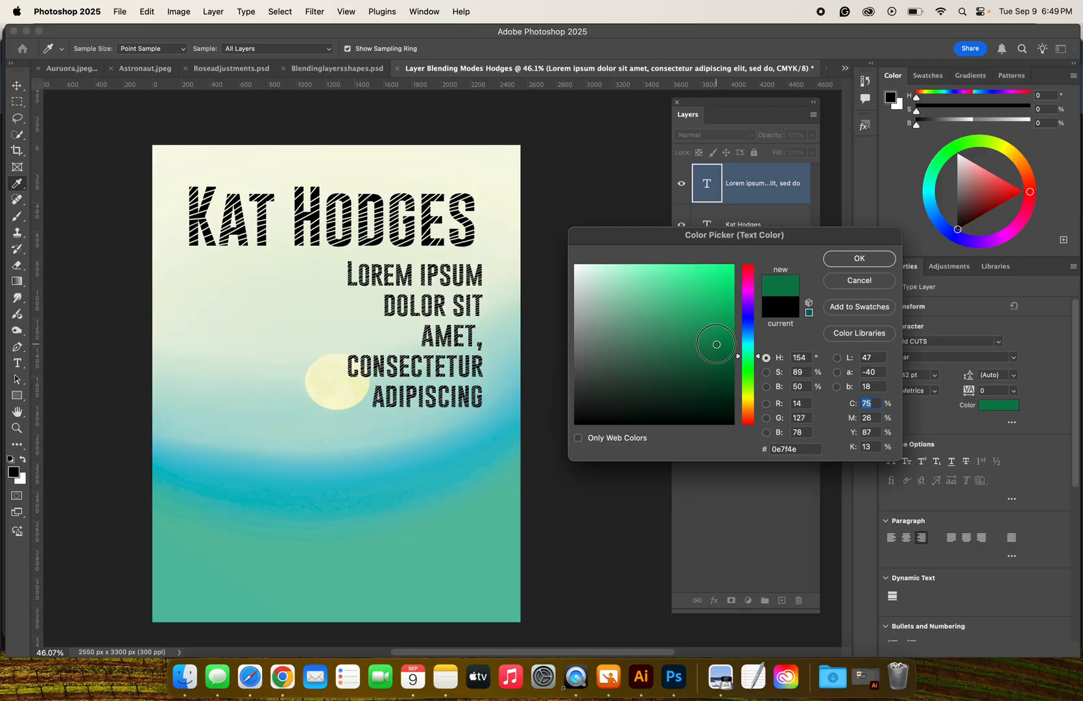
pyautogui.moveTo(701, 313); pyautogui.dragTo(620, 352)
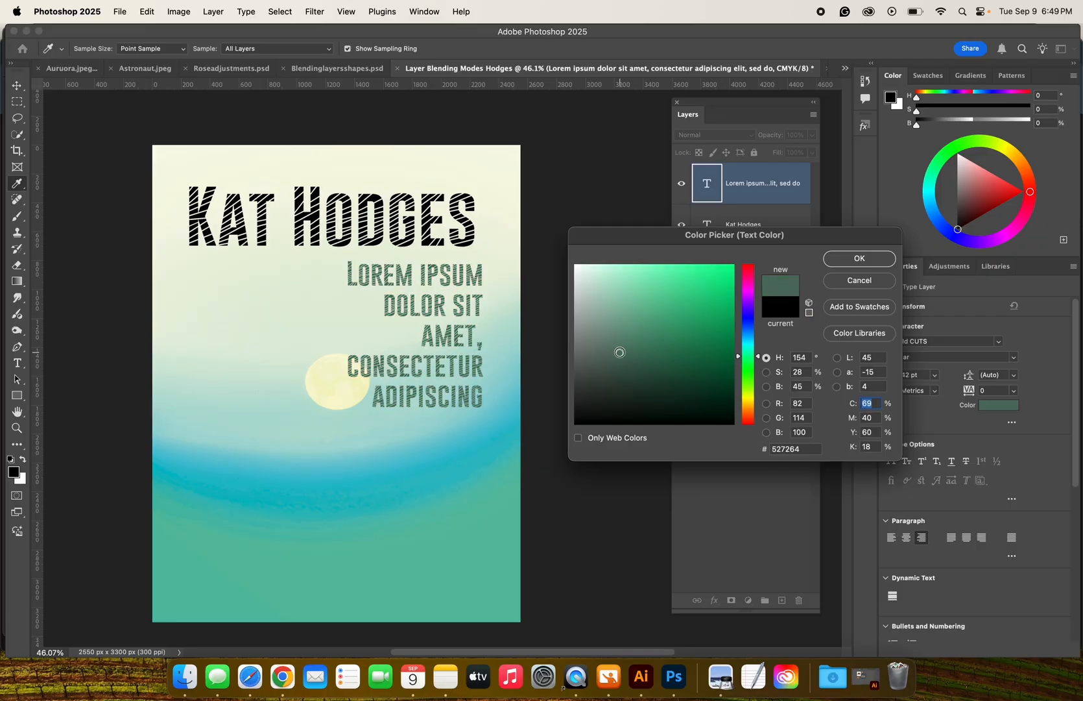
pyautogui.click(627, 377)
pyautogui.click(673, 371)
pyautogui.click(622, 298)
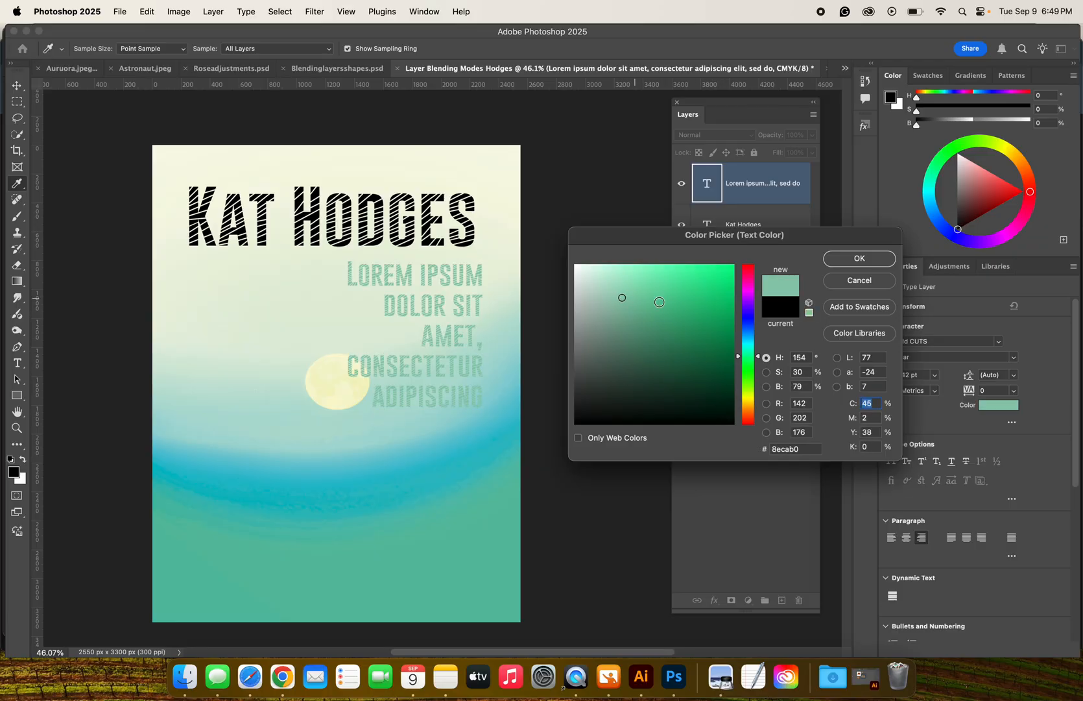
pyautogui.click(859, 258)
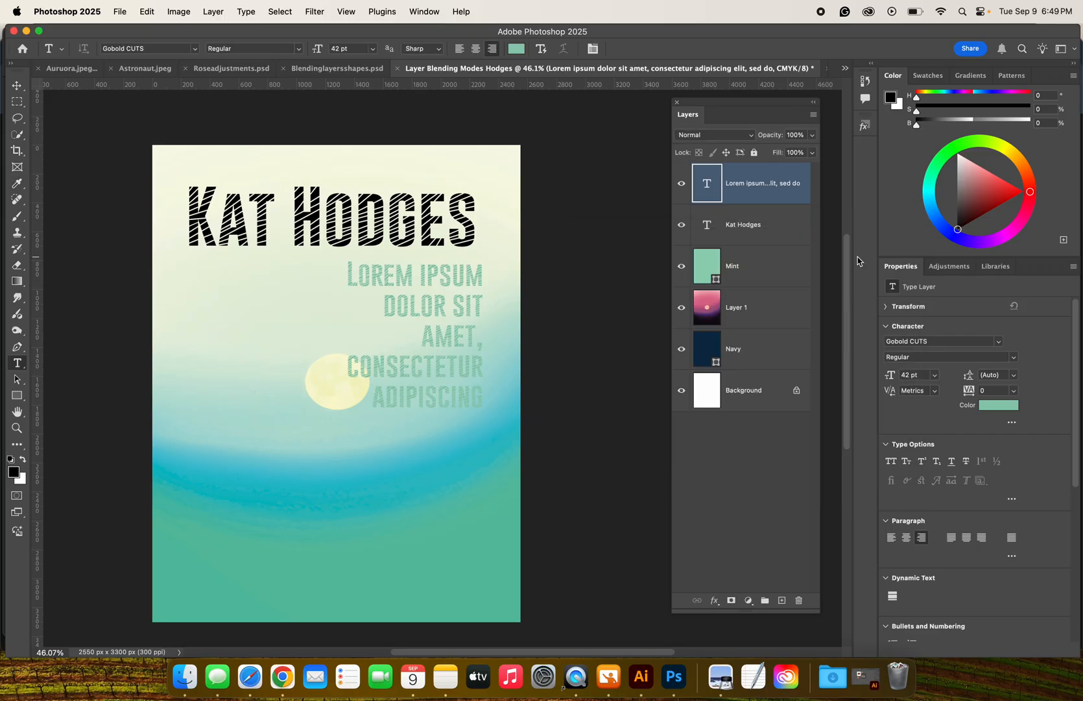
pyautogui.click(760, 236)
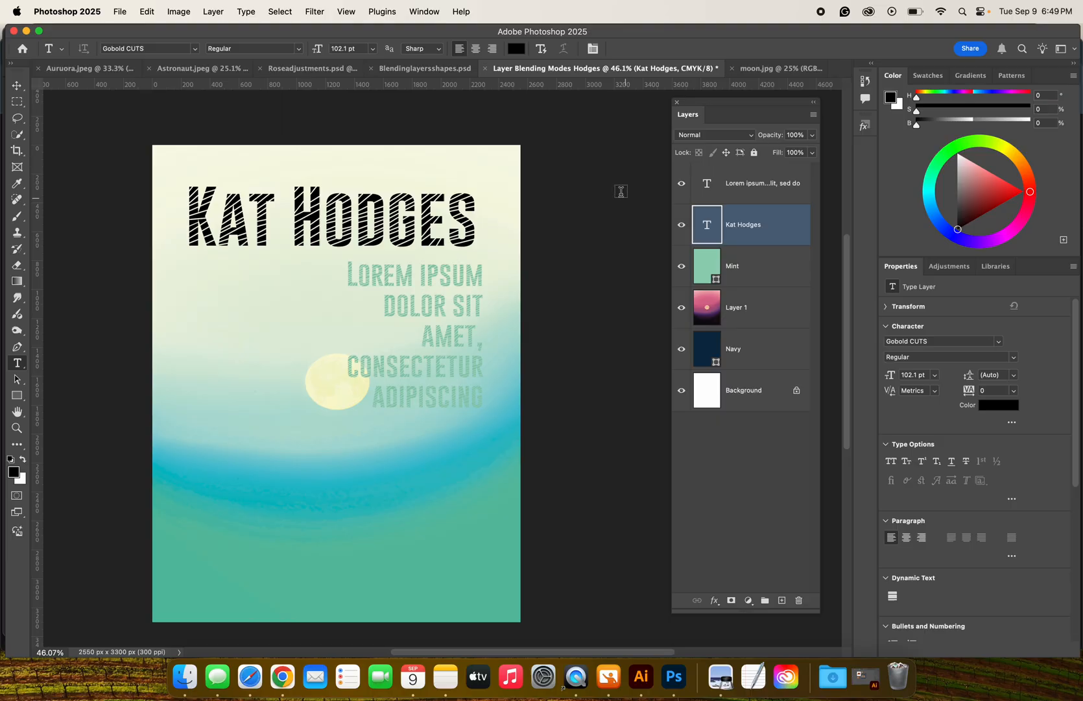
pyautogui.click(519, 49)
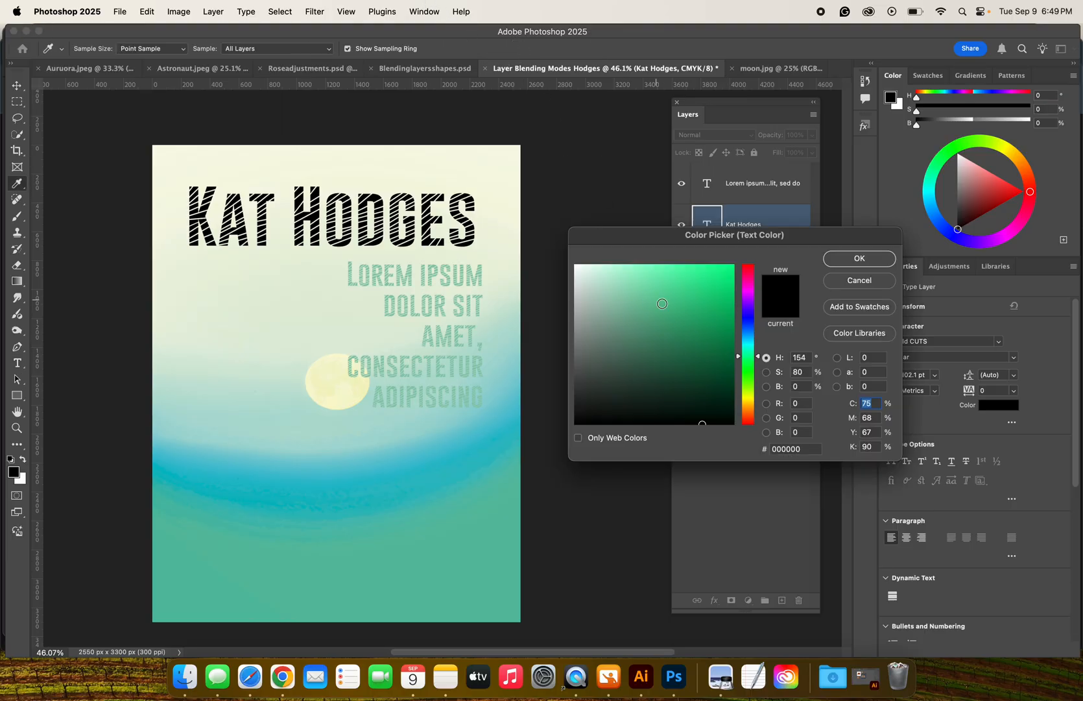
pyautogui.click(724, 373)
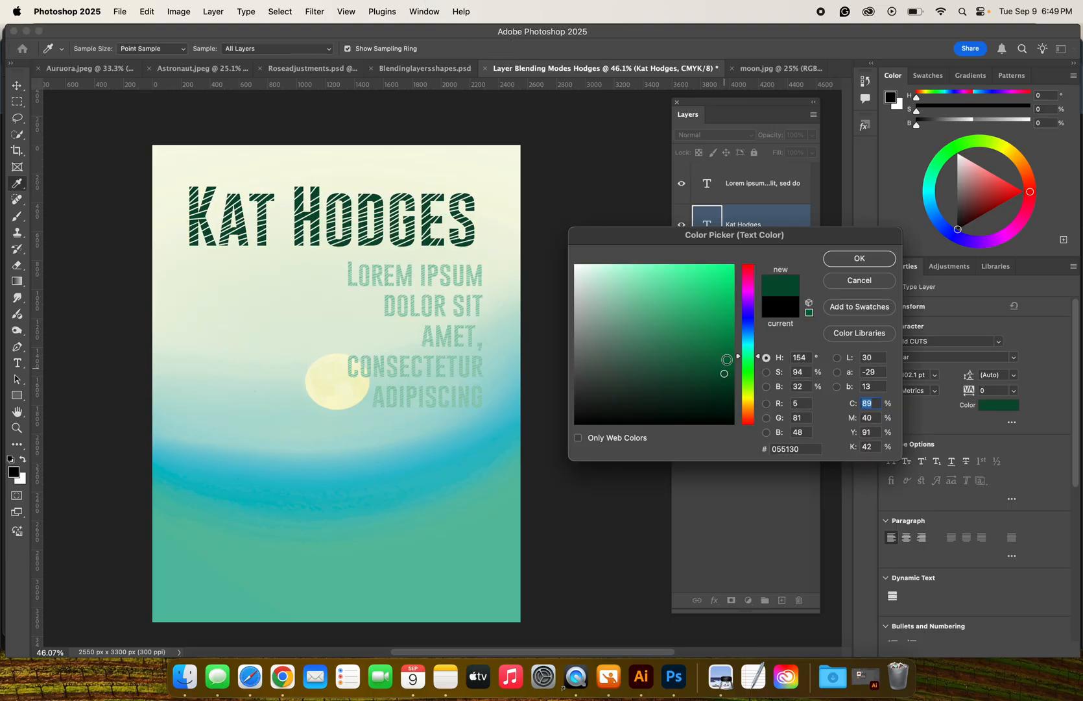
pyautogui.click(843, 268)
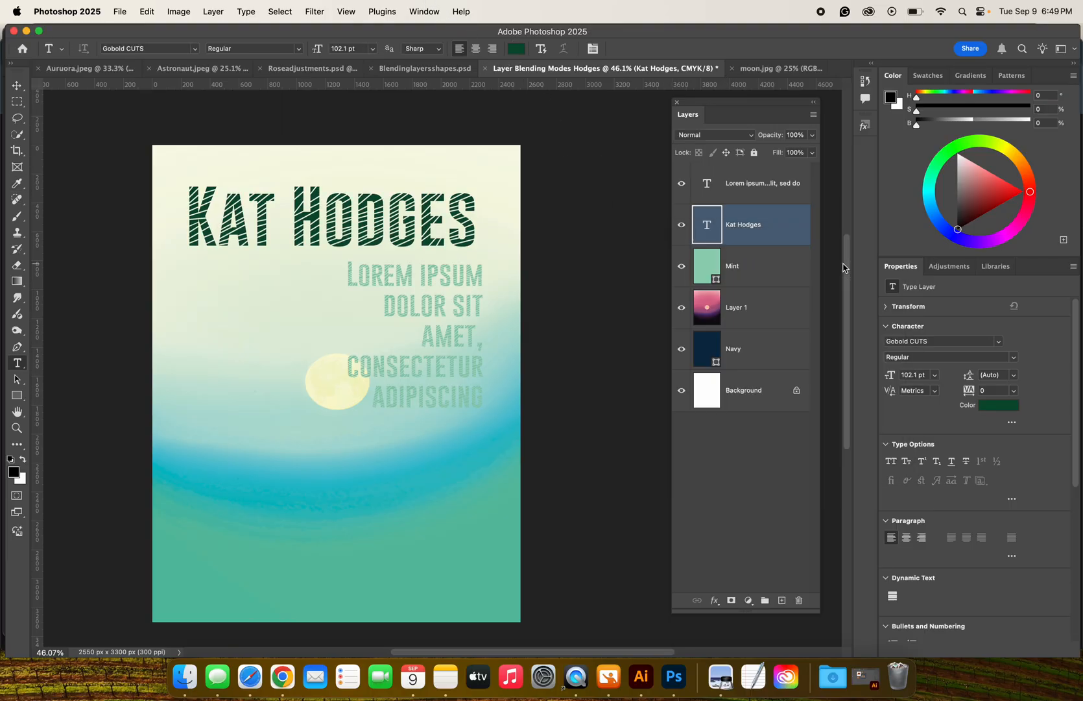
pyautogui.click(726, 135)
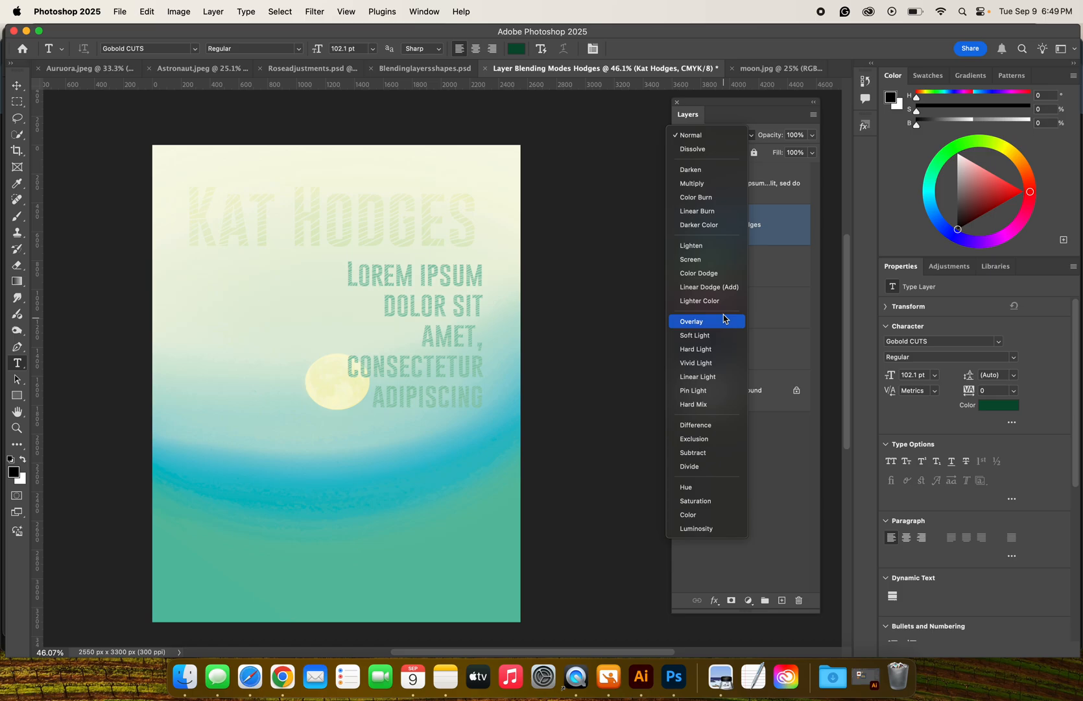
# - Blend the title with Color Burn, scale it to 112% up-left, and raise the paragraph beneath it
pyautogui.click(718, 197)
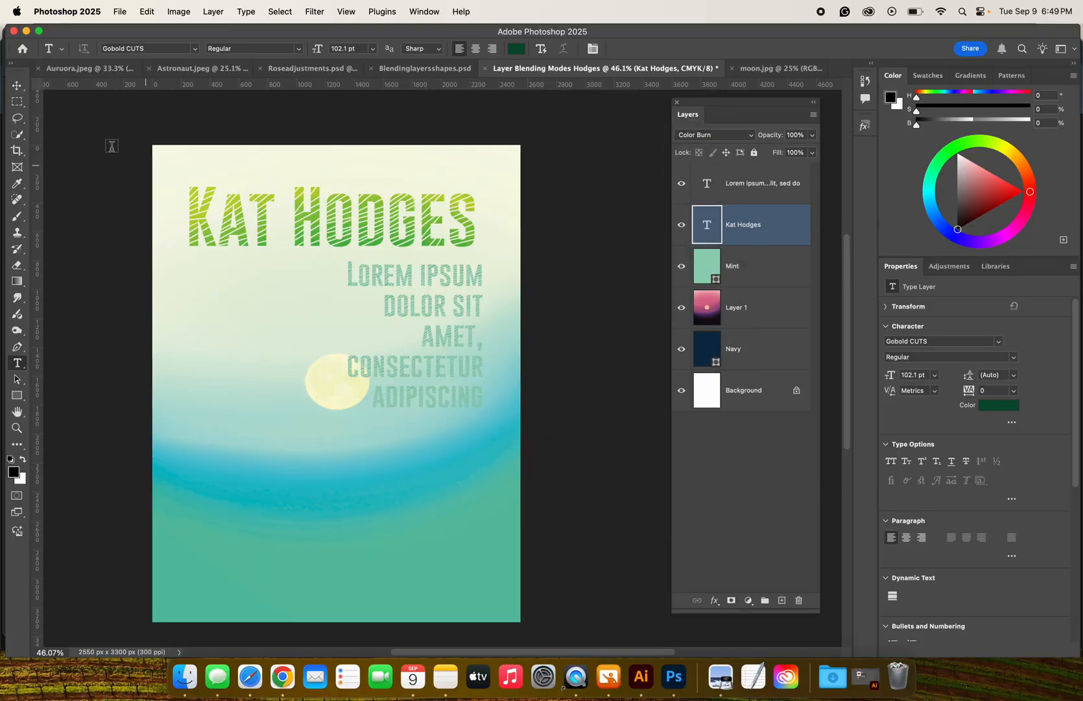
pyautogui.click(17, 85)
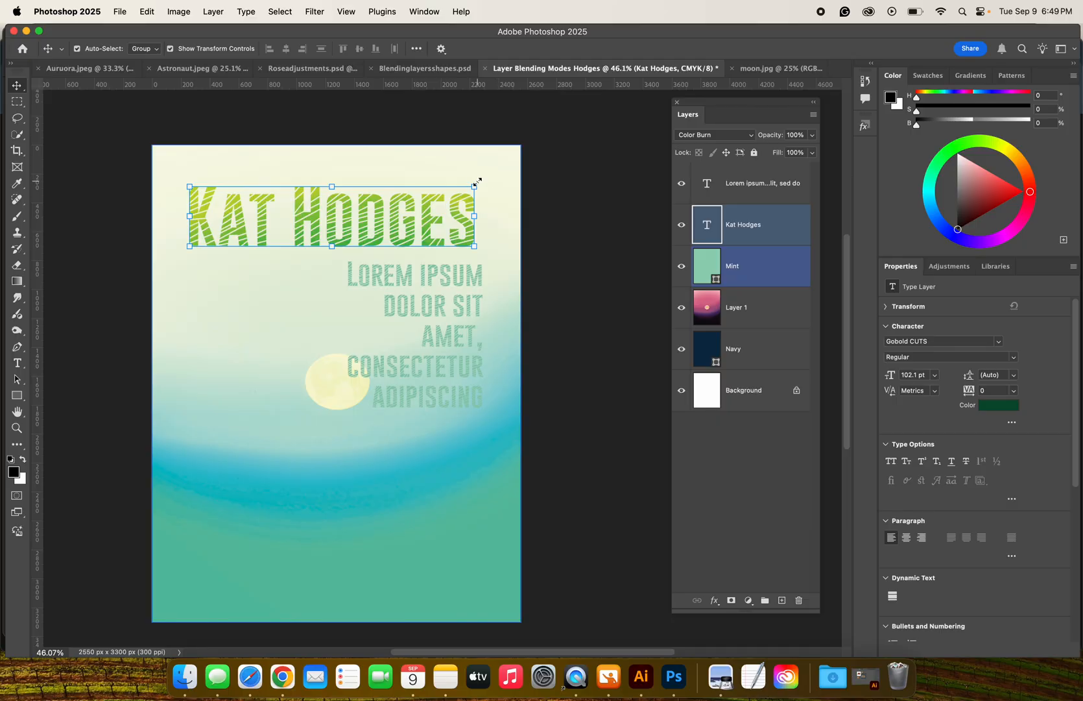
pyautogui.moveTo(477, 183); pyautogui.dragTo(512, 176)
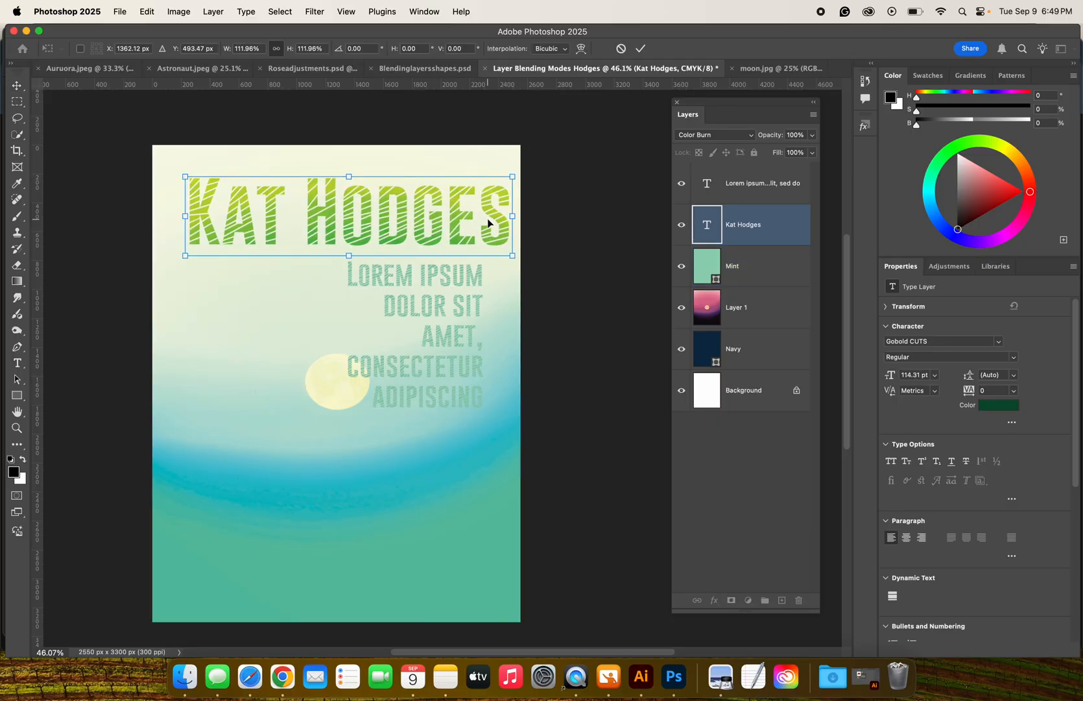
pyautogui.moveTo(488, 218); pyautogui.dragTo(469, 200)
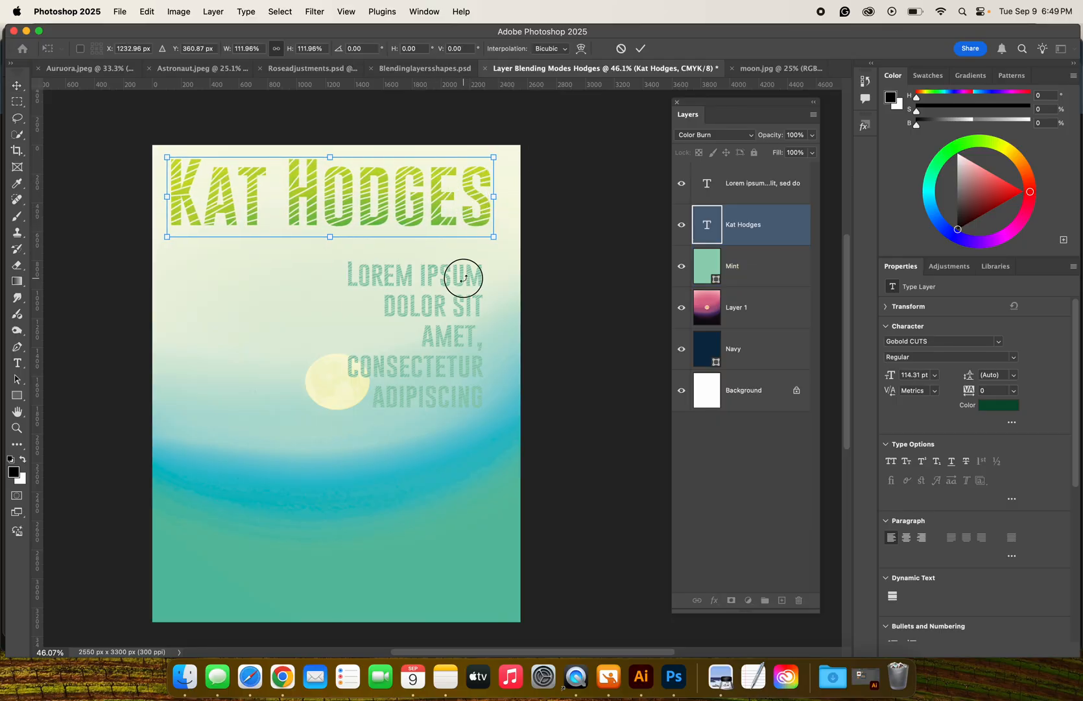
pyautogui.press('Return')
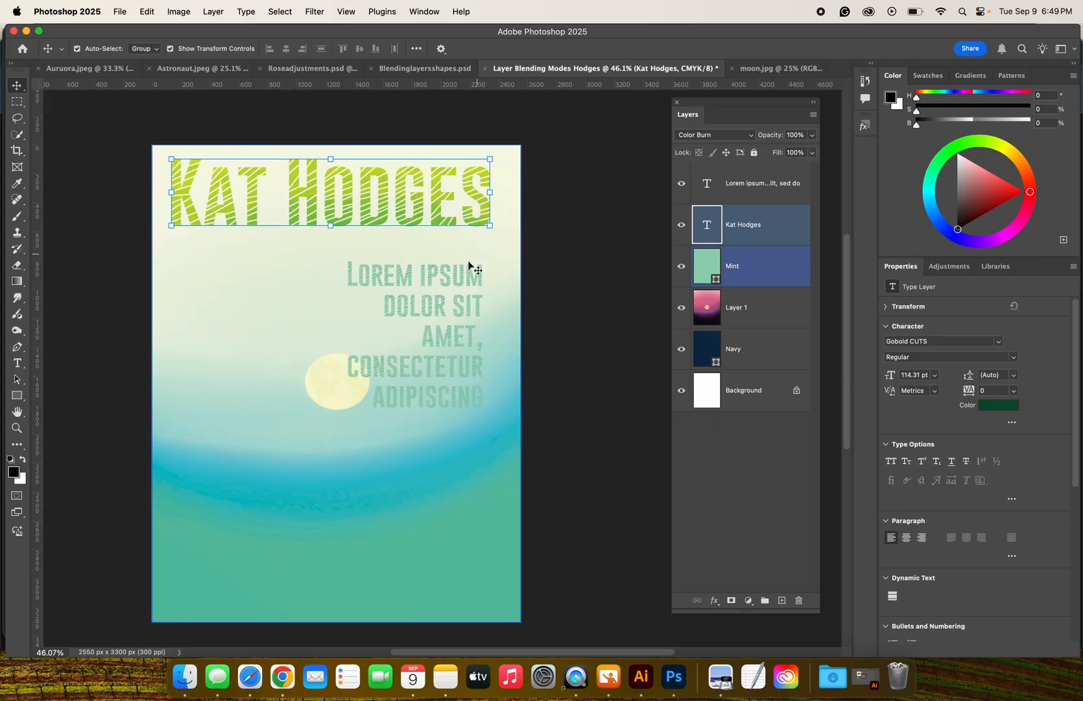
pyautogui.moveTo(469, 266)
pyautogui.mouseDown()
pyautogui.moveTo(461, 245)
pyautogui.moveTo(477, 244)
pyautogui.mouseUp()
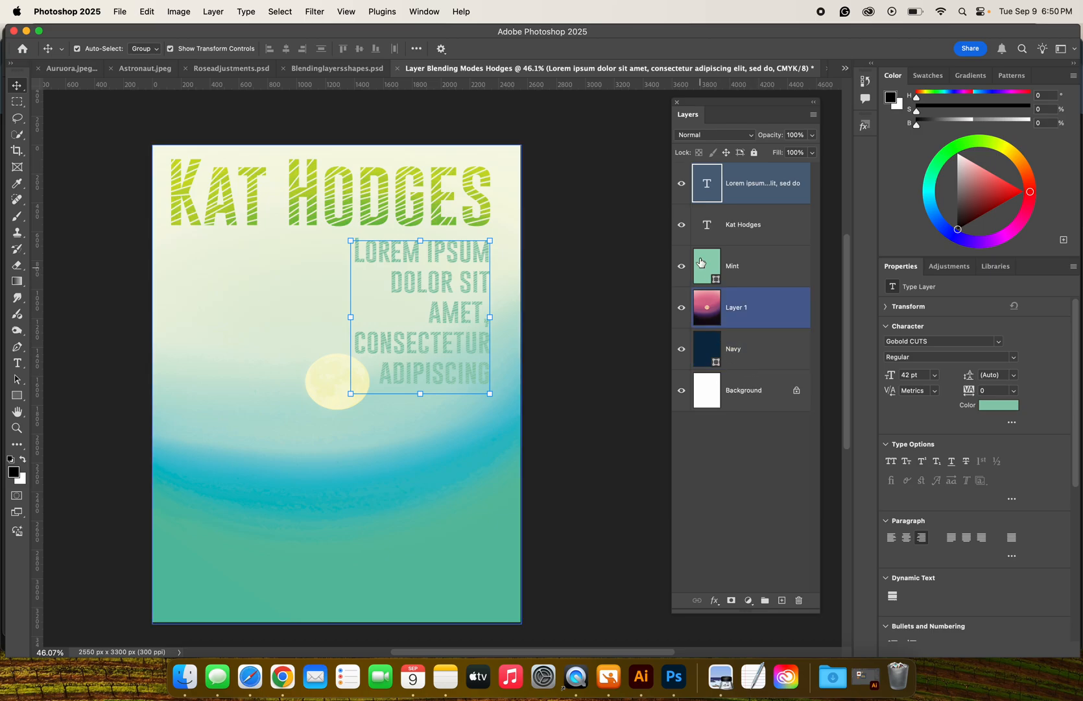
pyautogui.click(776, 433)
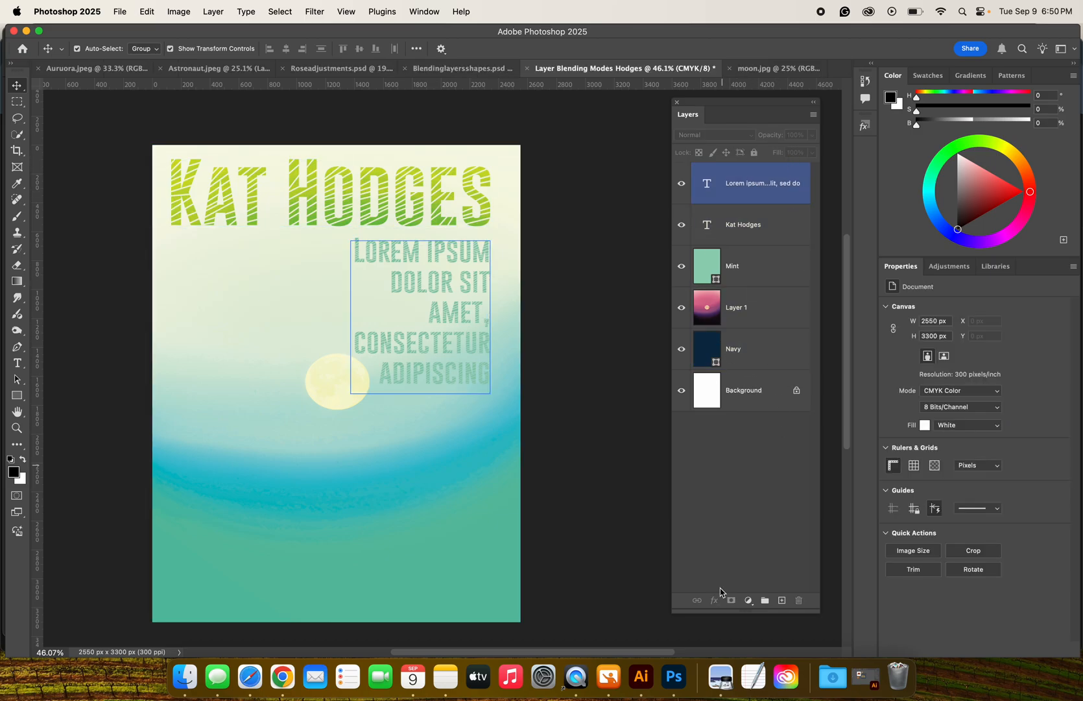